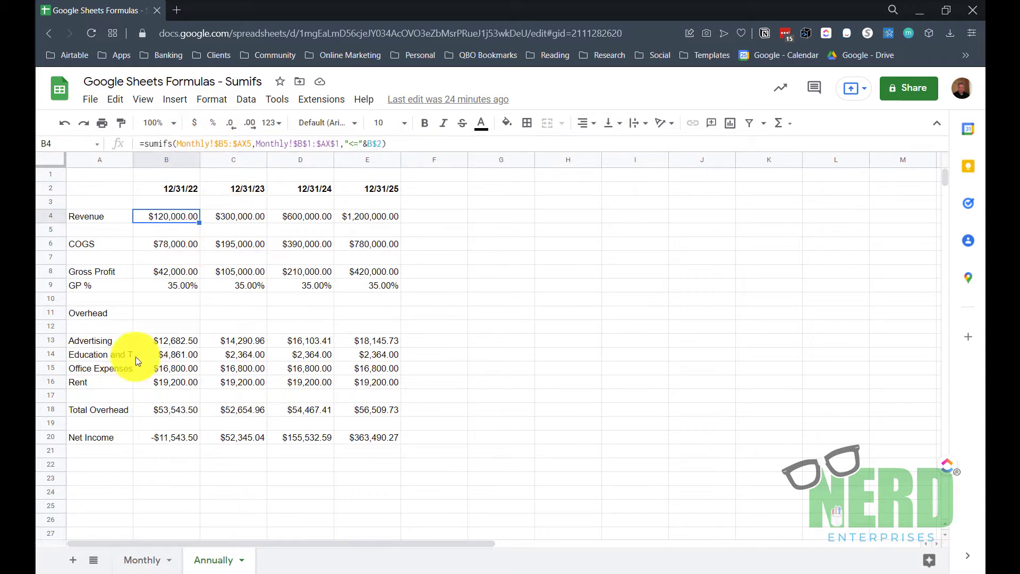
- Clear the yearly figures in B4:E20 and the row labels in A4:A20 on the Annually sheet, keeping the date headers
click(170, 340)
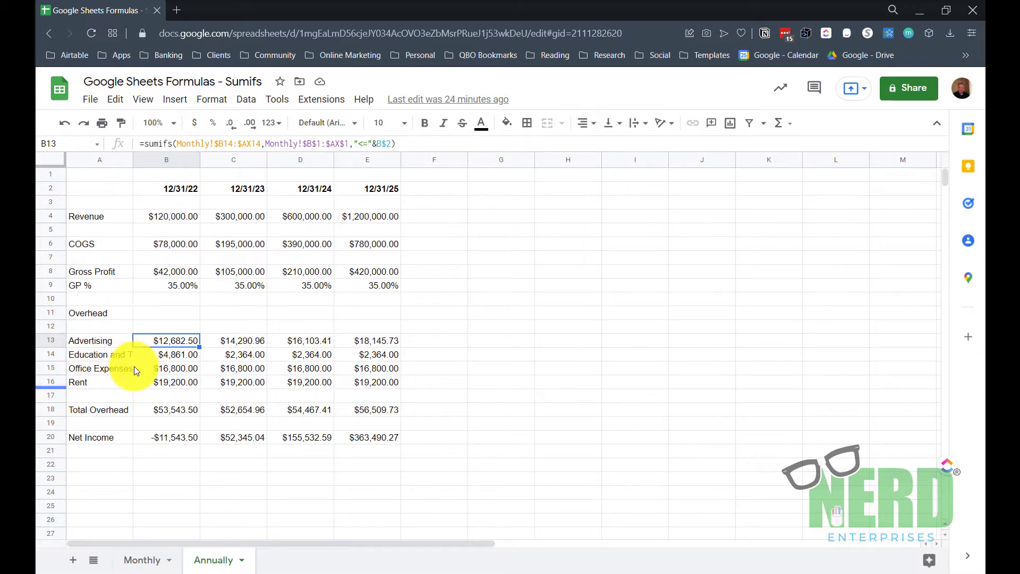
drag(161, 213, 377, 445)
key(Delete)
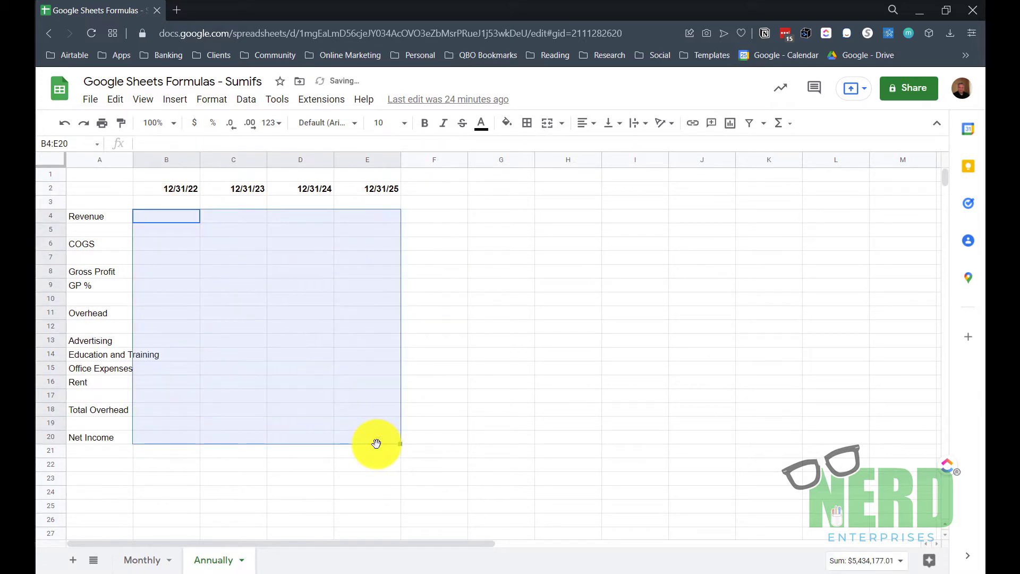
drag(79, 218, 87, 436)
key(Delete)
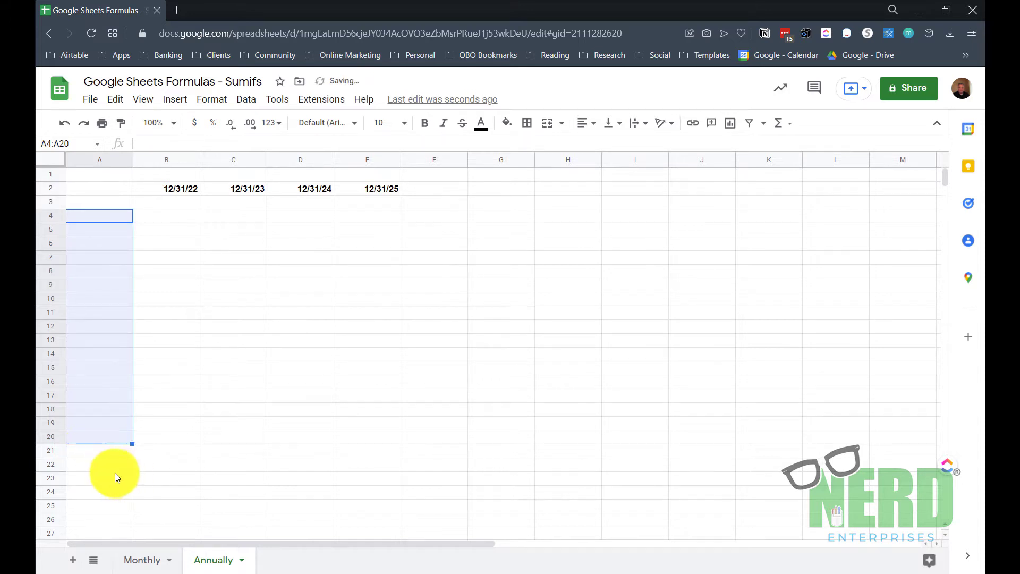
click(186, 189)
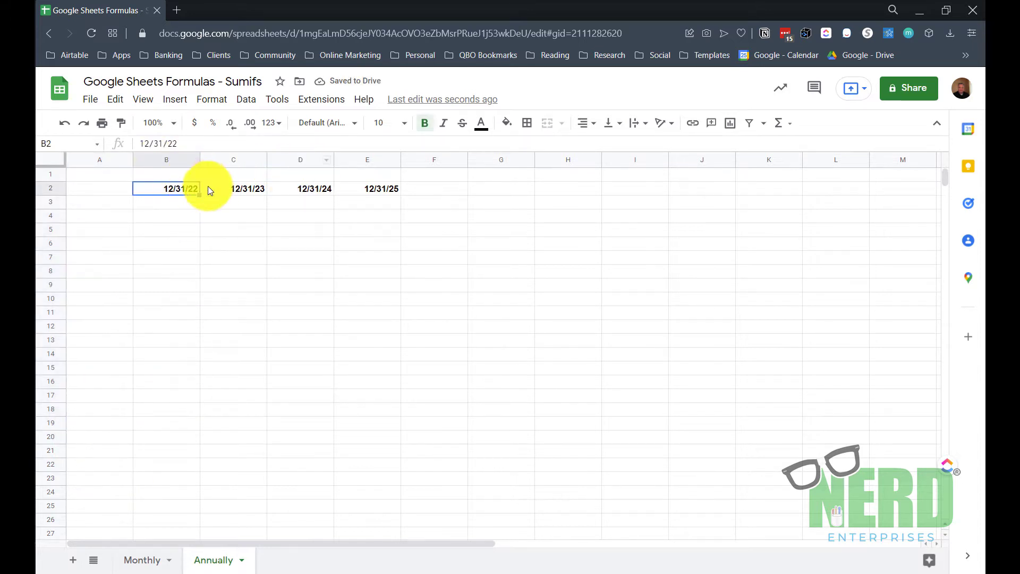
- Copy the row labels in A3:A21 of the Monthly sheet into the Annually sheet from A4, as values only
click(140, 560)
drag(113, 206, 116, 465)
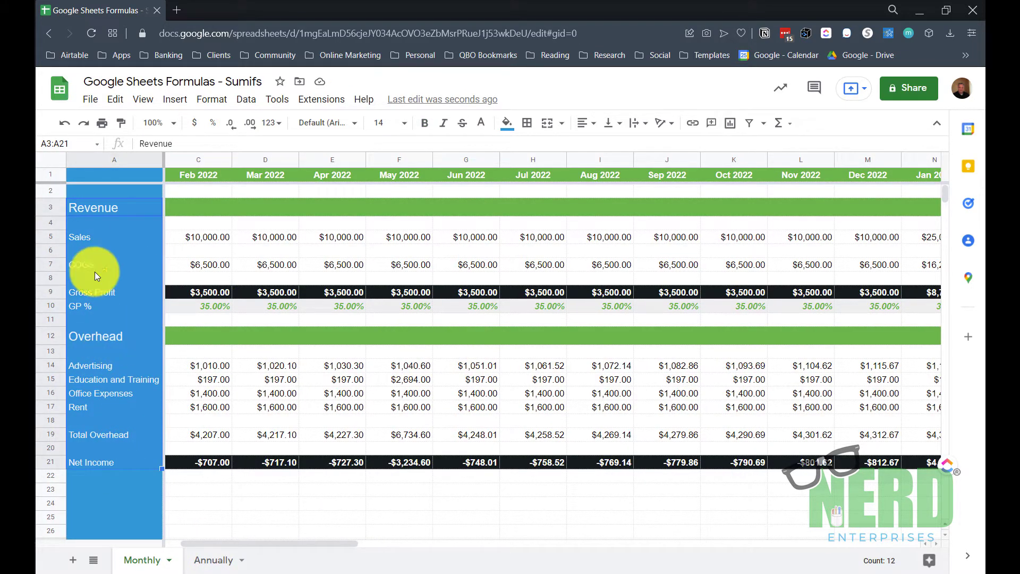
key(ctrl+c)
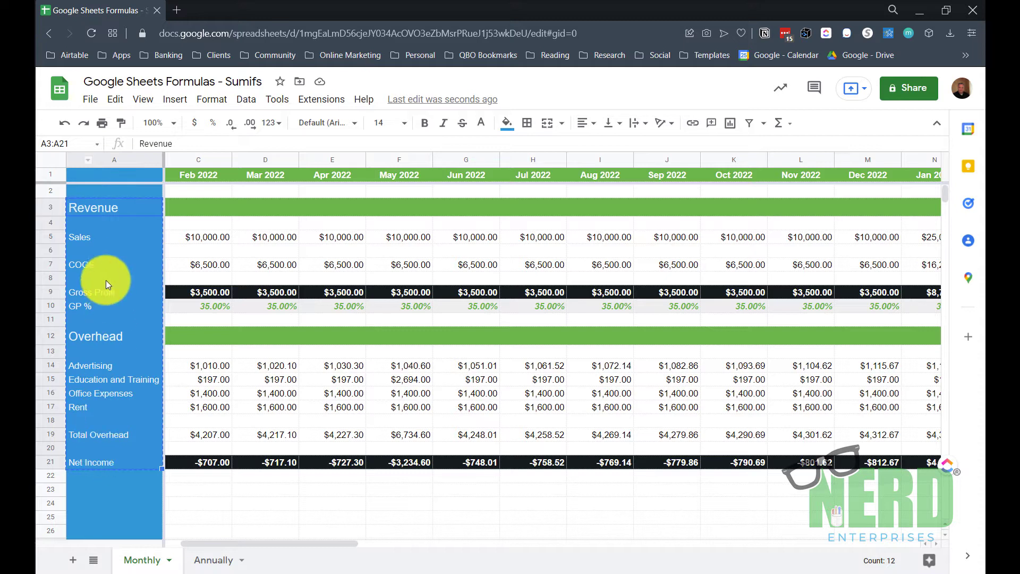
click(212, 566)
click(90, 216)
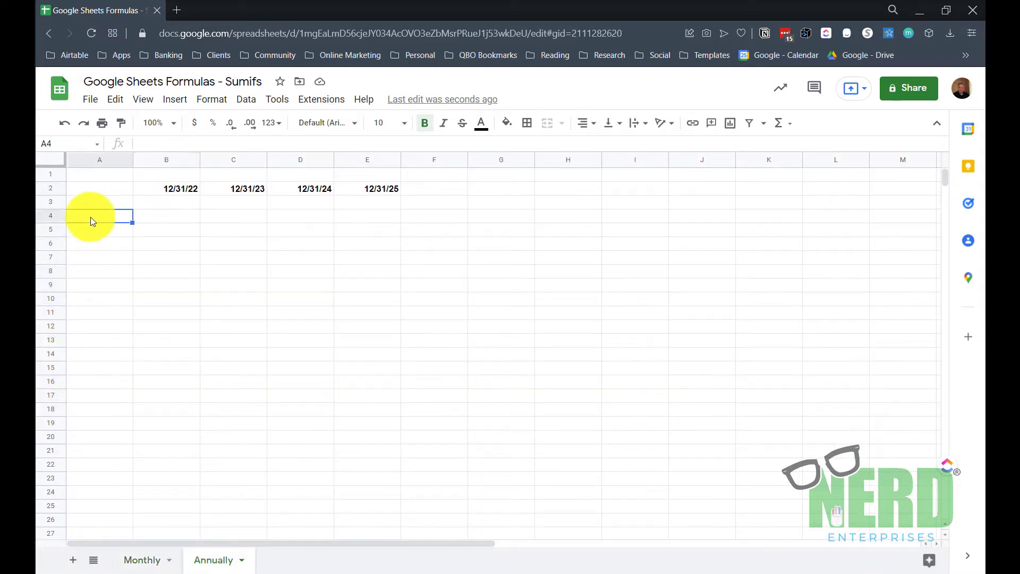
right_click(91, 217)
mouse_move(178, 261)
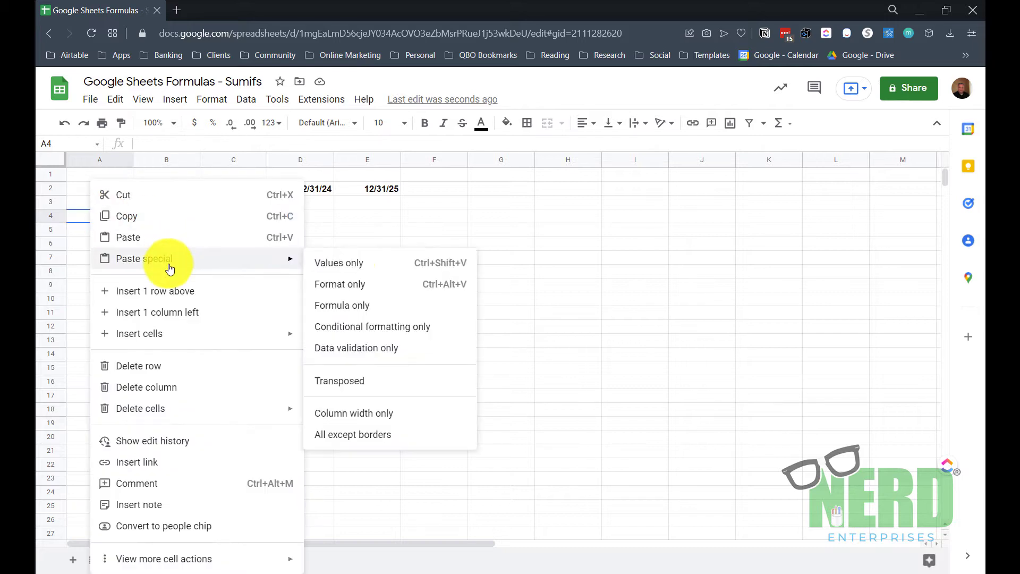
click(370, 272)
click(161, 218)
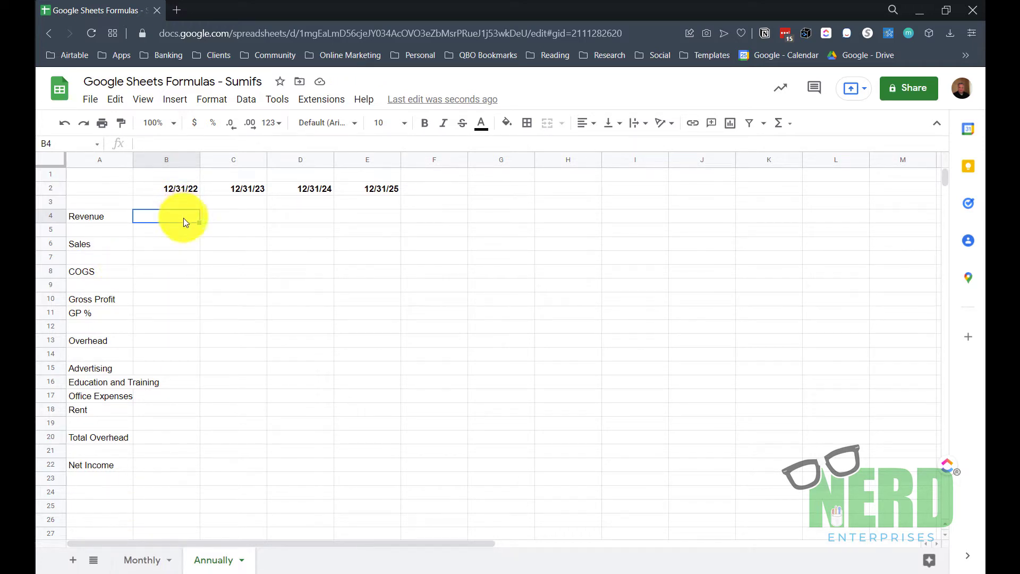
- Examine the Monthly sheet's row 1 date headers, including the underlying date in B1 and its custom date and time format
click(143, 559)
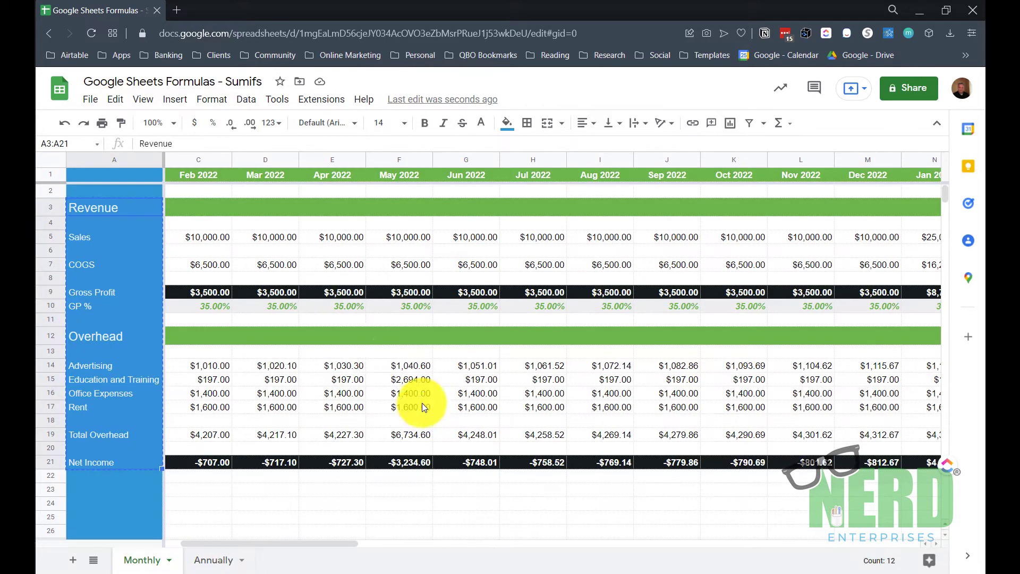
click(187, 173)
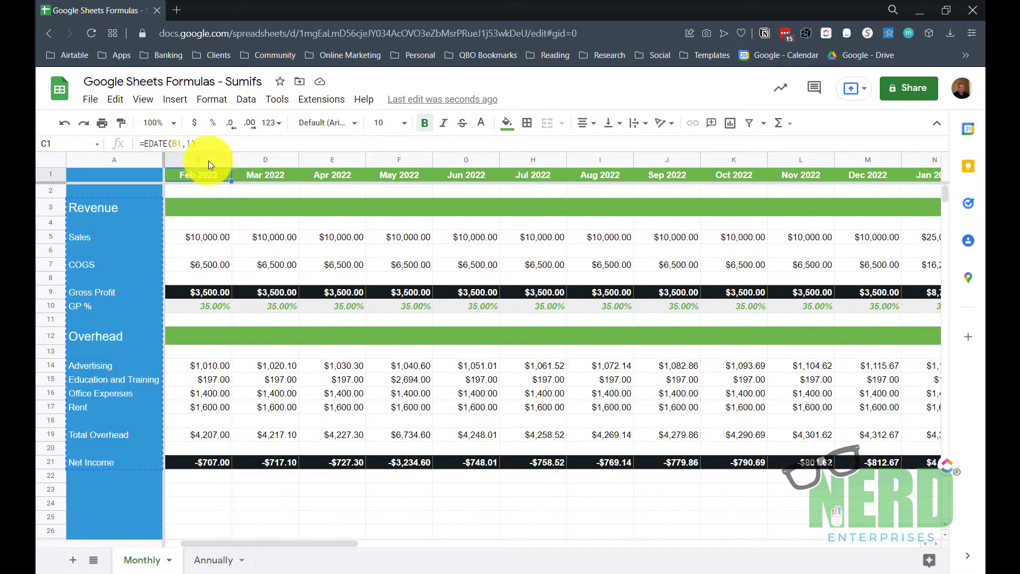
scroll(210, 165, left, 1)
click(200, 176)
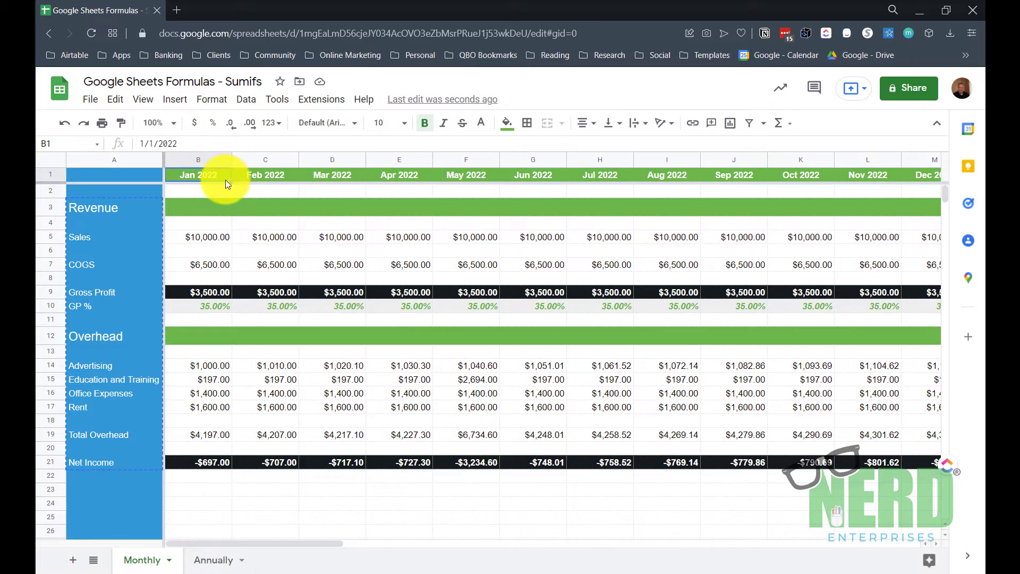
click(181, 144)
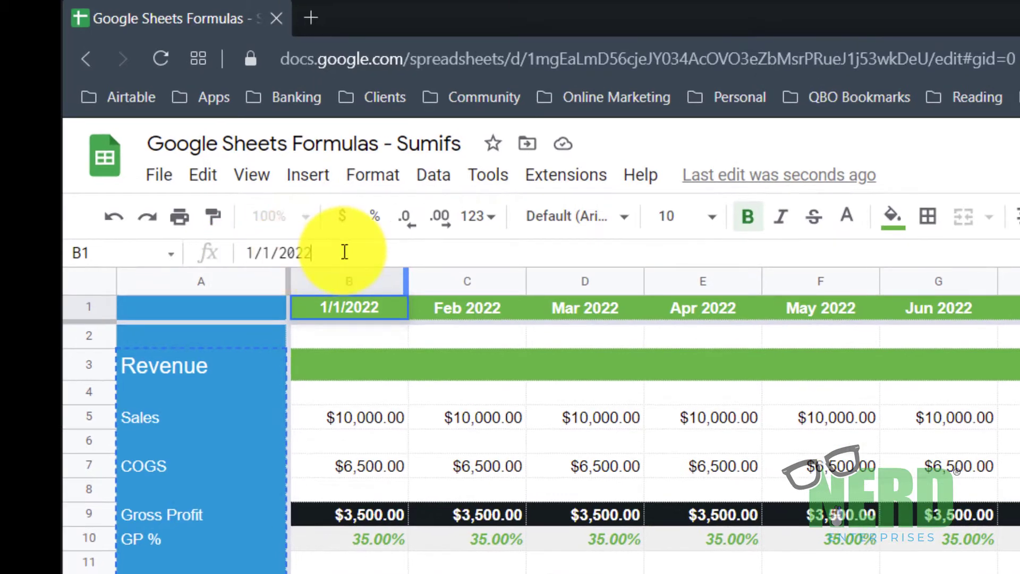
key(Tab)
click(344, 311)
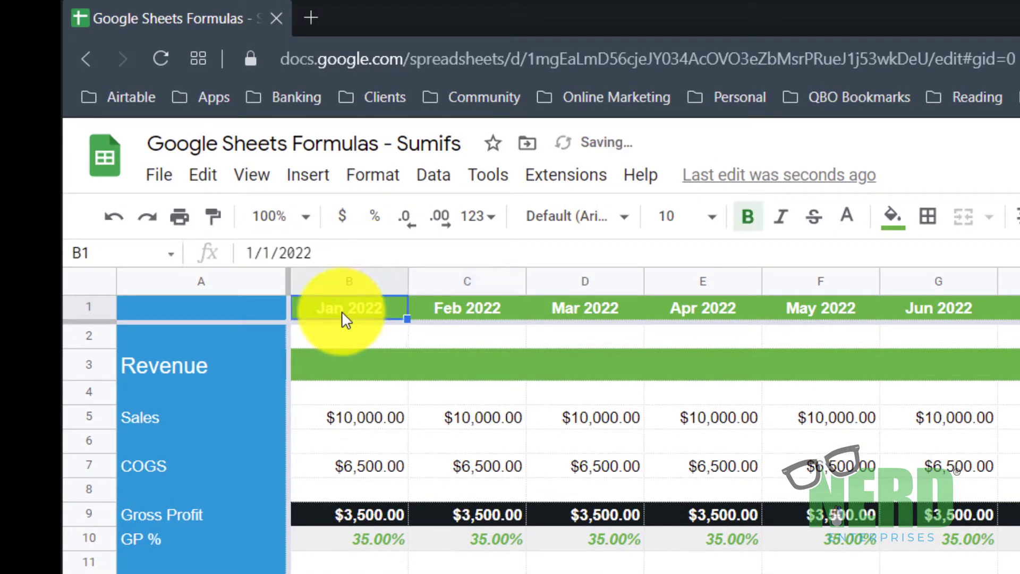
click(399, 185)
mouse_move(416, 277)
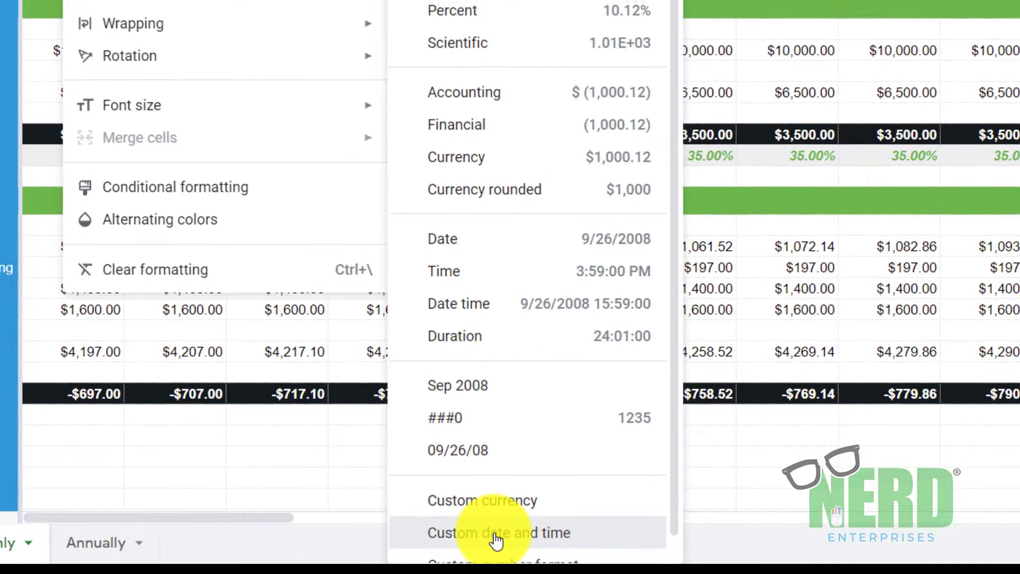
click(497, 522)
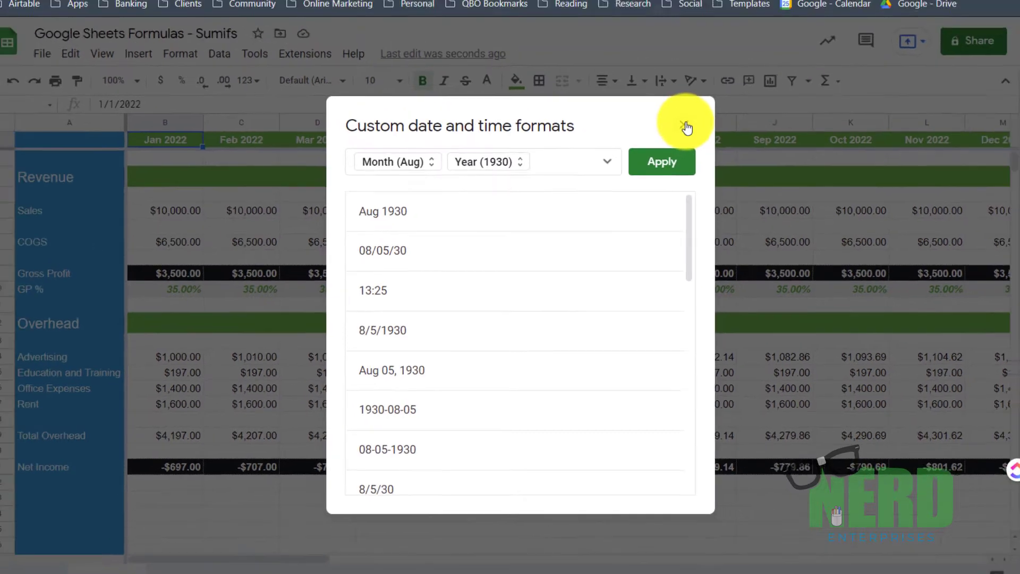
click(747, 46)
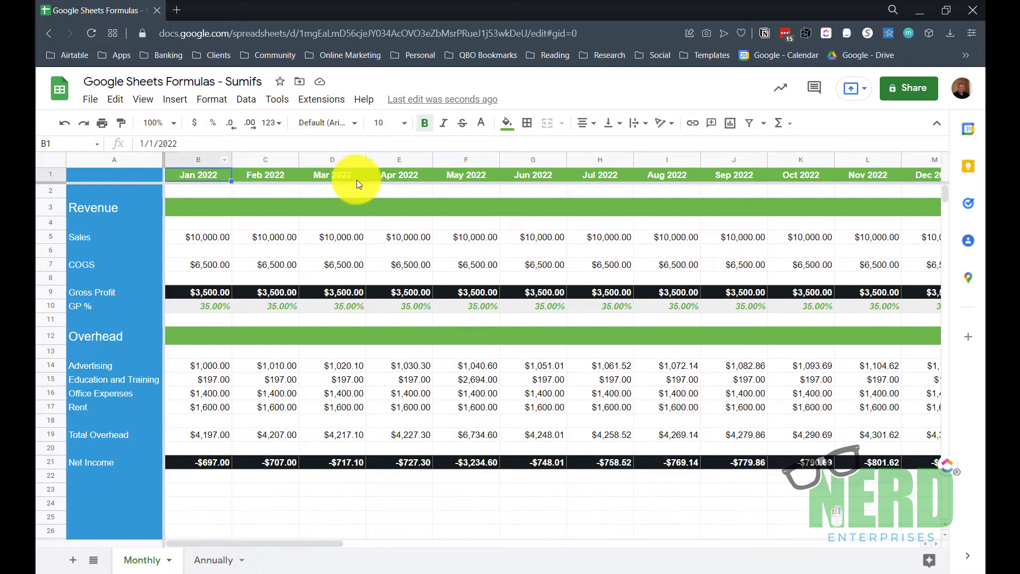
click(190, 237)
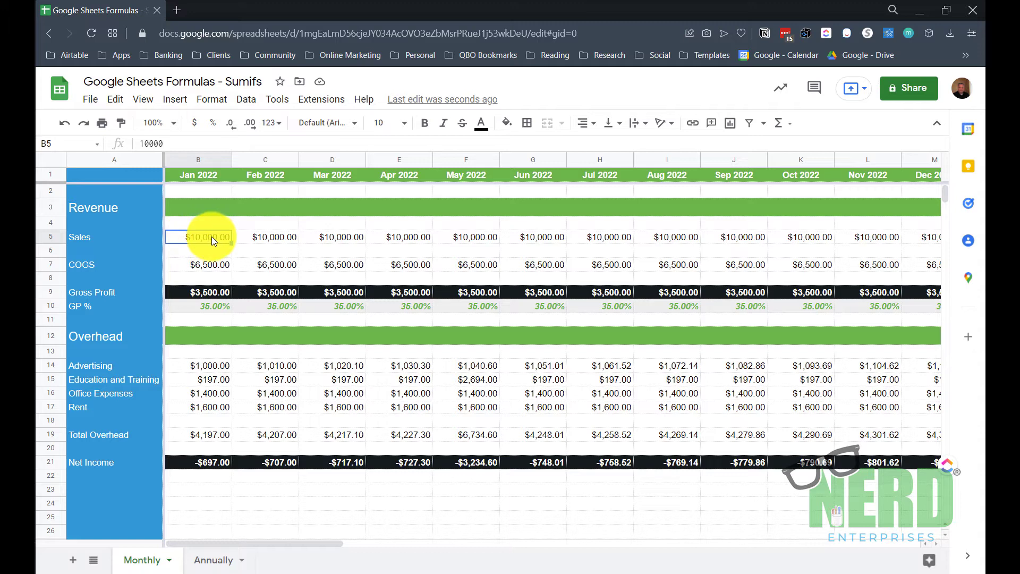
- Make the Revenue label in A4 of the Annually sheet bold
click(207, 568)
click(140, 246)
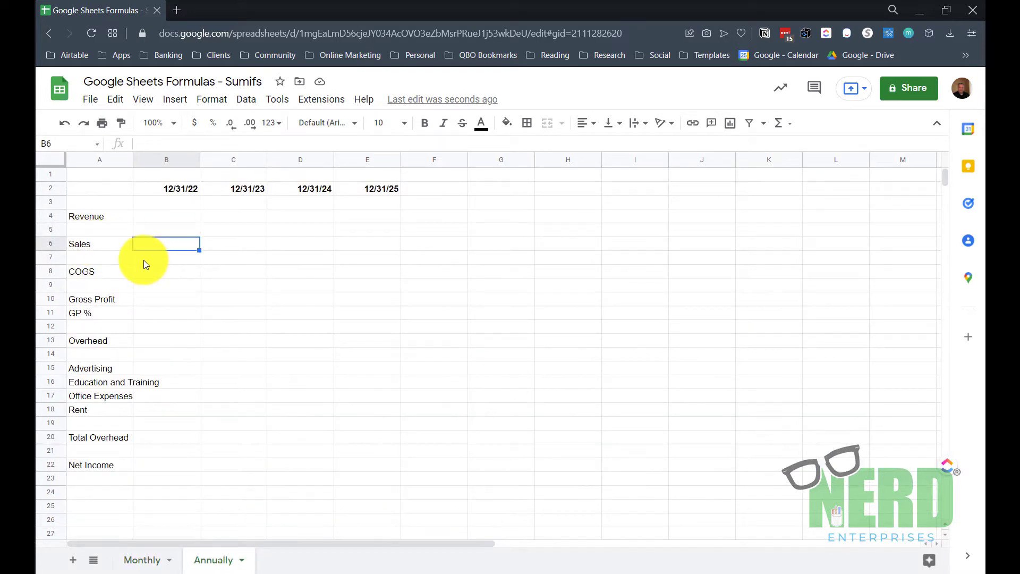
click(106, 218)
key(ctrl+b)
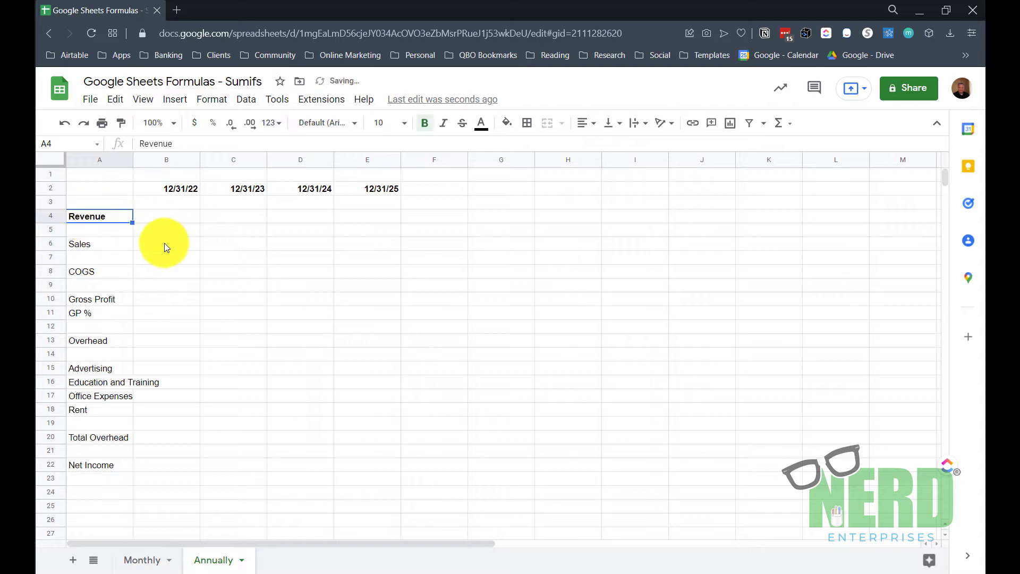
- Try a SUMIFS formula in B6 of the Annually sheet with only the Monthly sales range B5:AX5 as its sum range
click(164, 246)
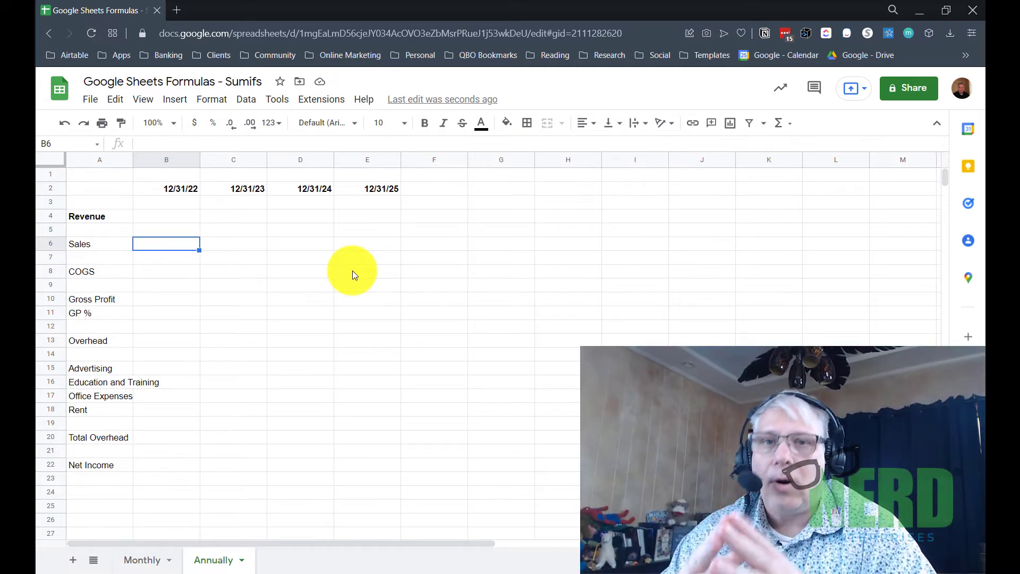
text(=)
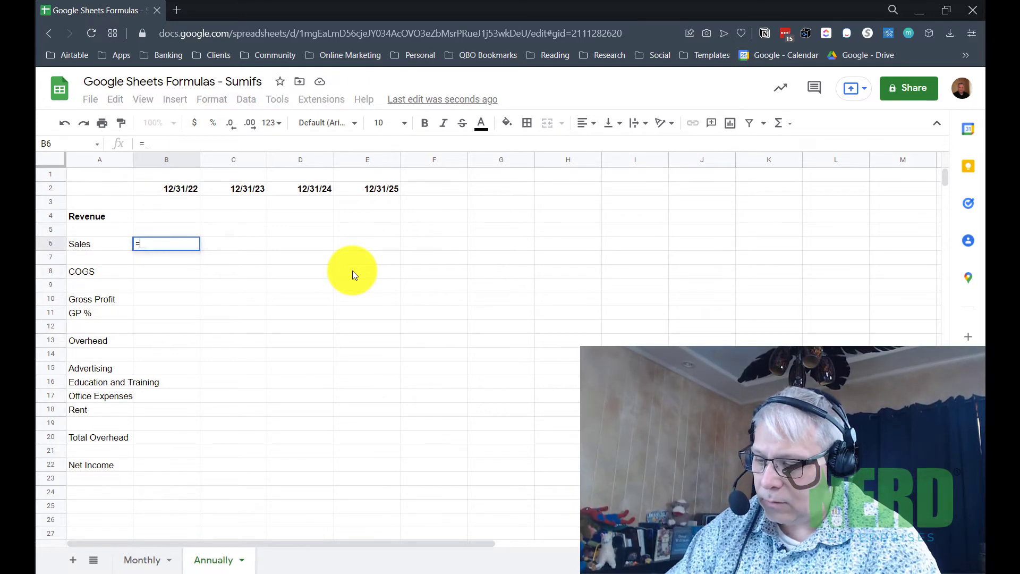
text(sumifS)
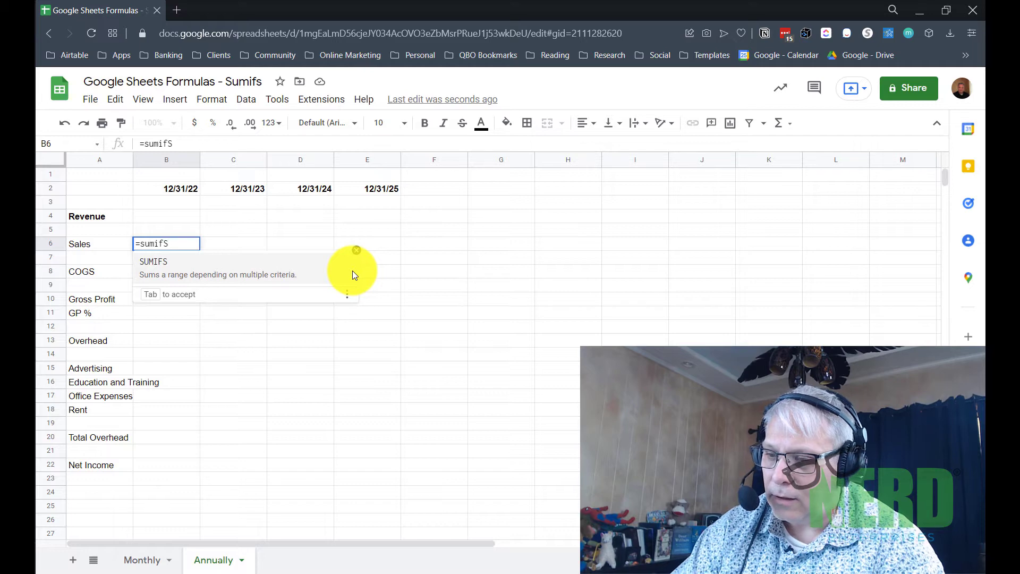
text(()
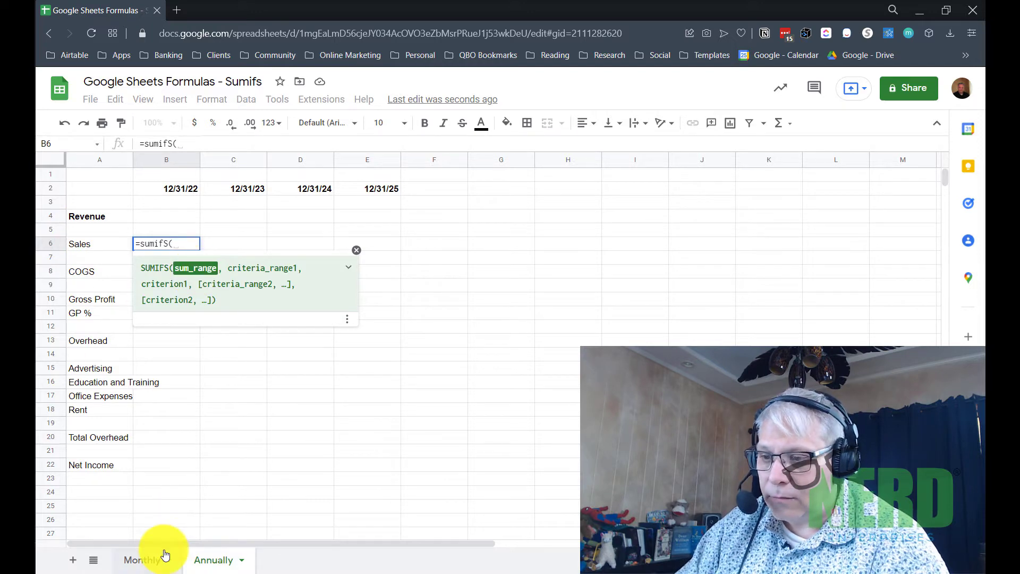
click(138, 562)
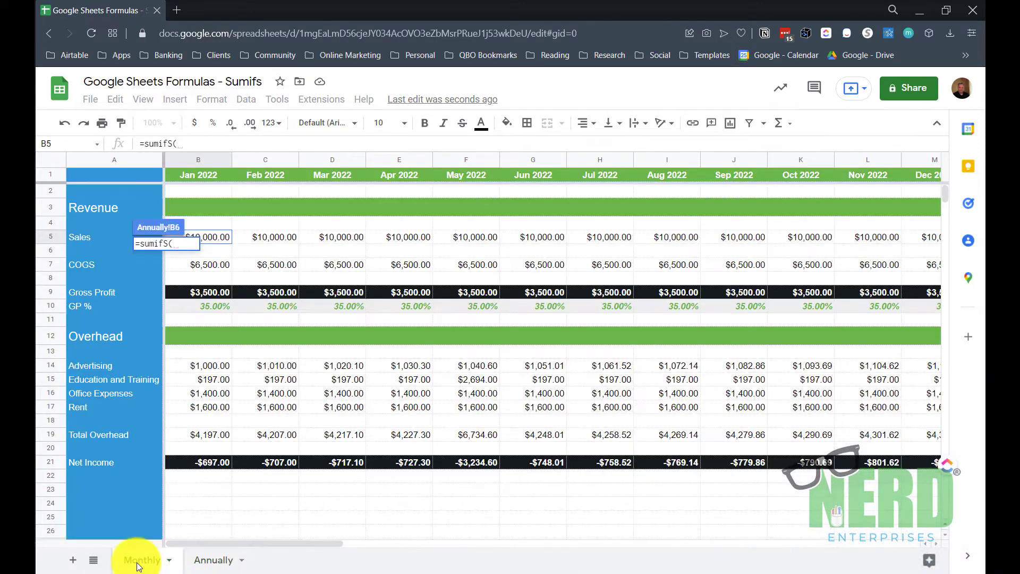
click(205, 237)
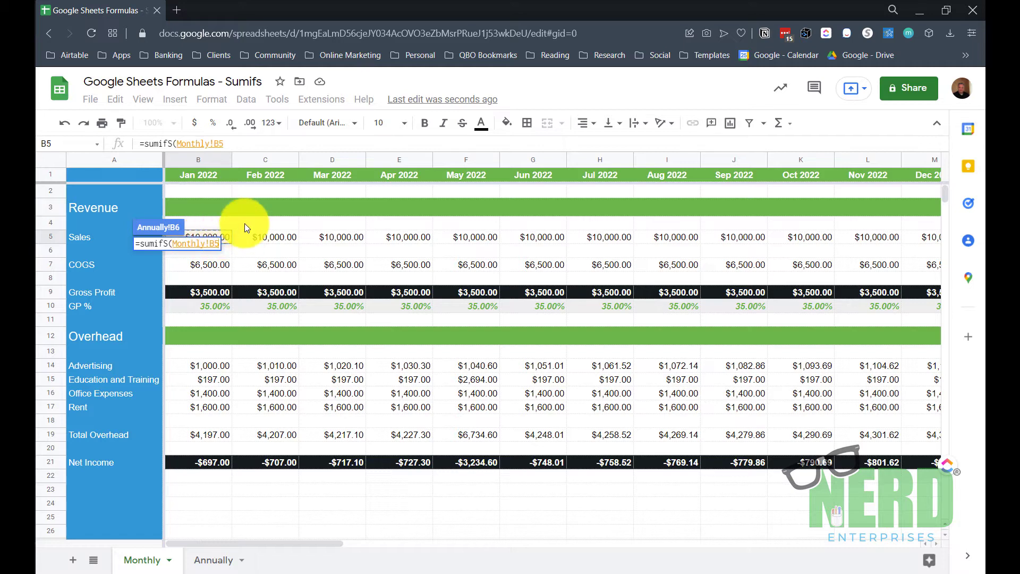
key(ctrl+shift+Right)
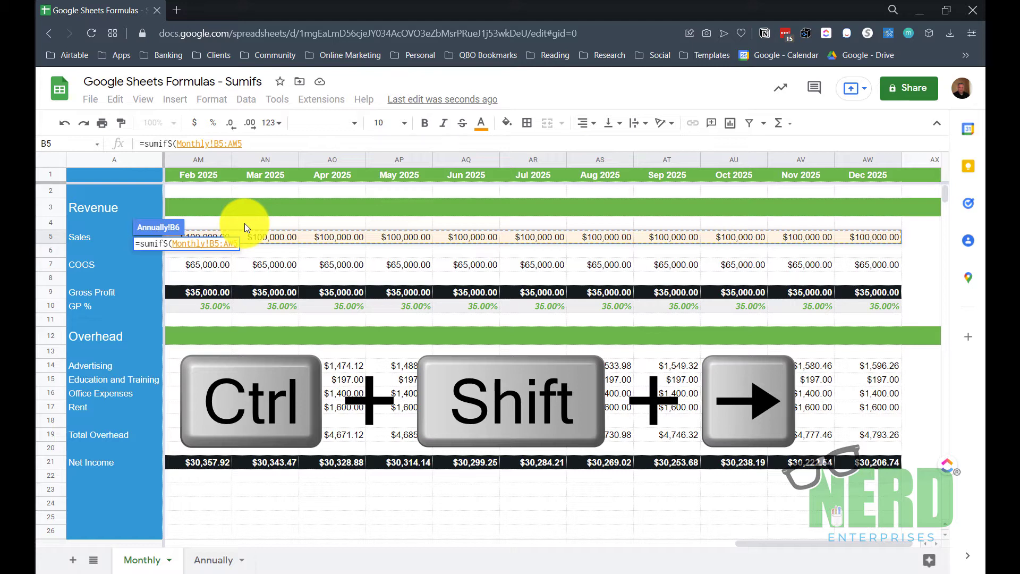
key(ctrl+shift+Right)
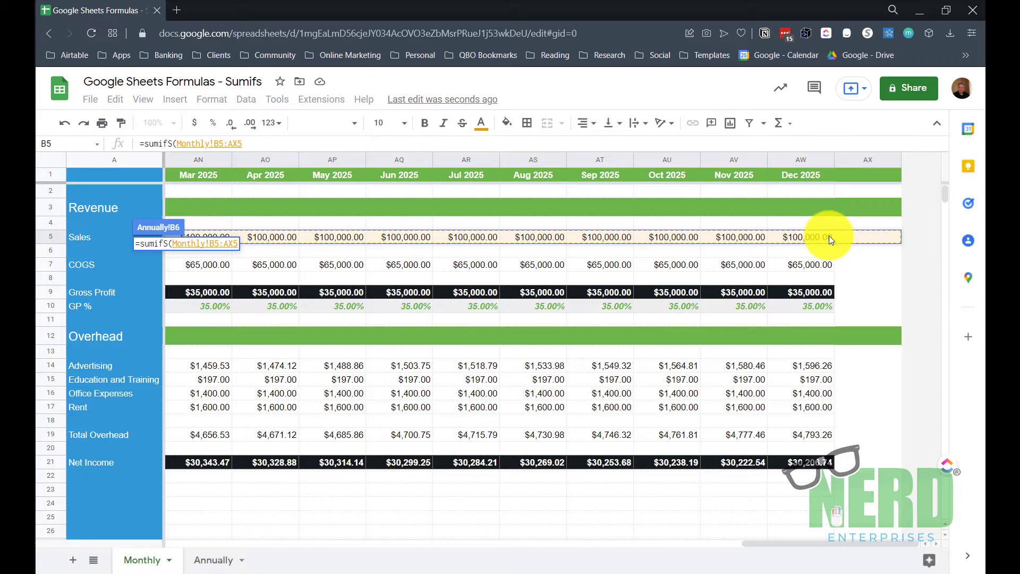
key(Return)
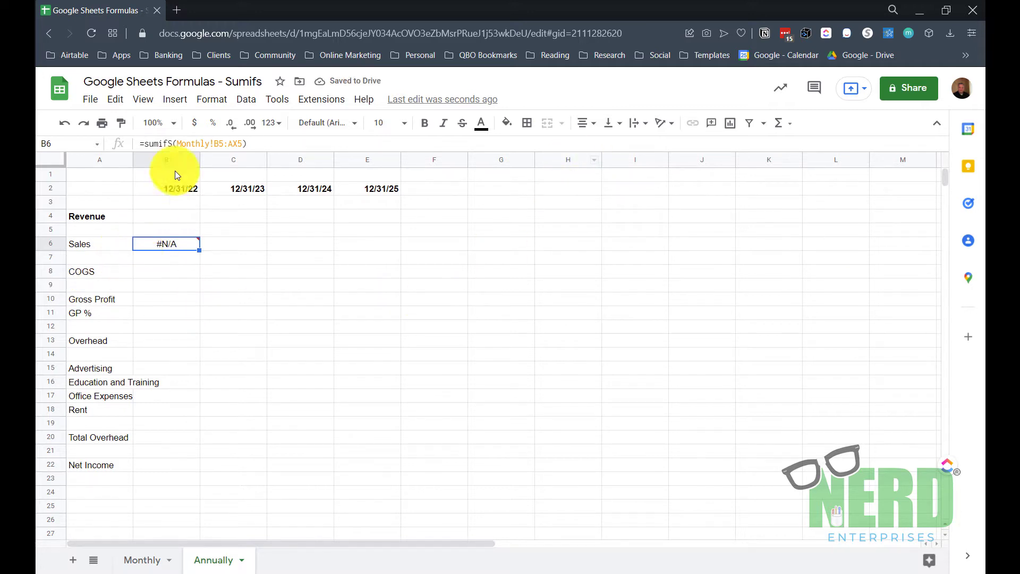
click(249, 144)
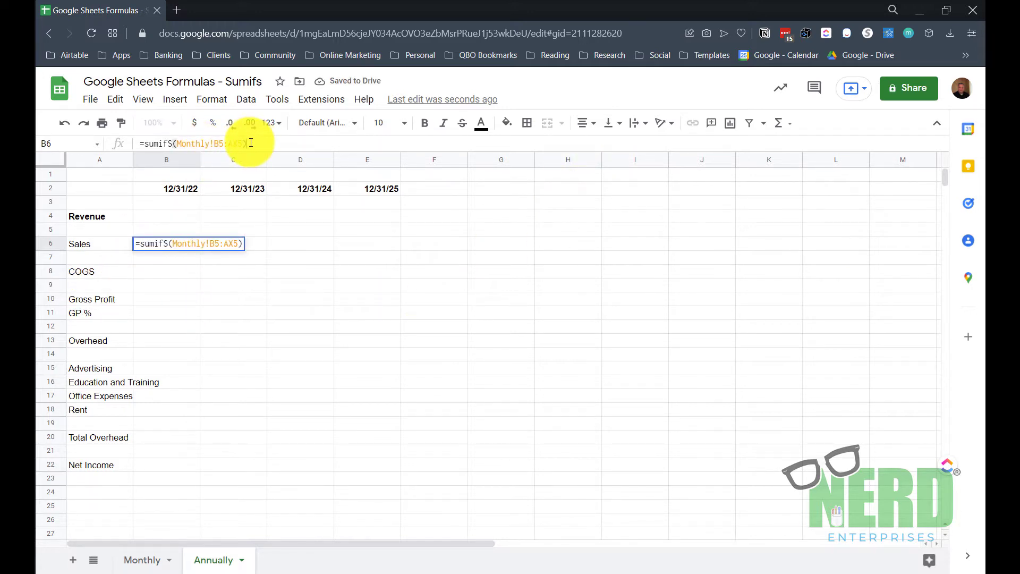
key(Escape)
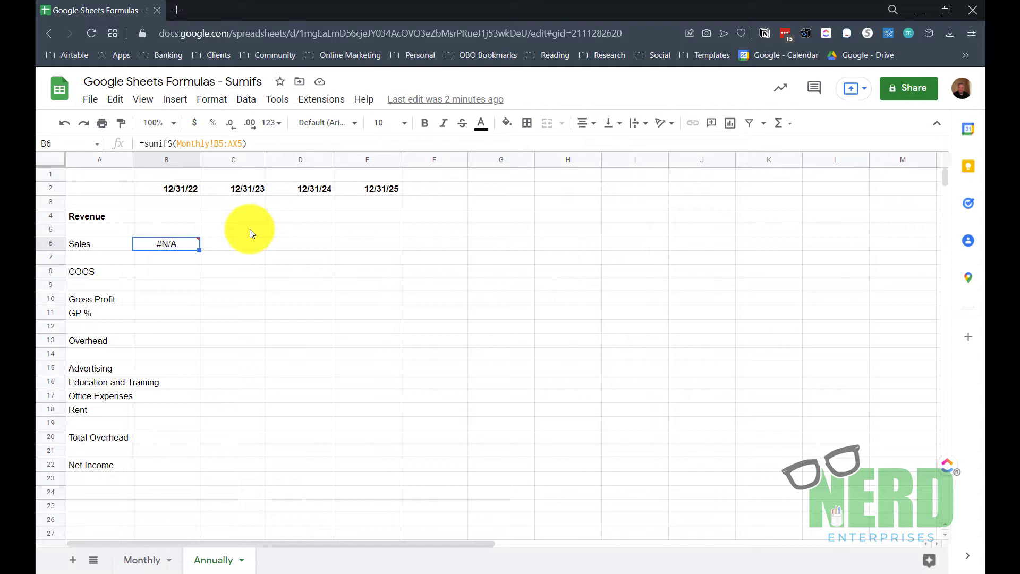
- Start a new SUMIFS formula in B6 of the Annually sheet with Monthly!B5:AX5 as the sum range
text(=sumif)
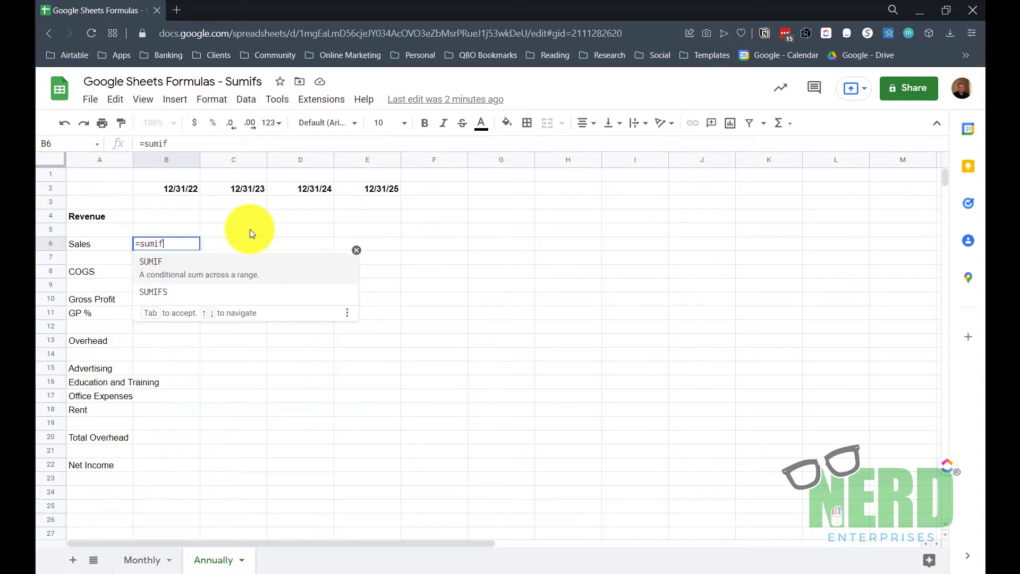
text(()
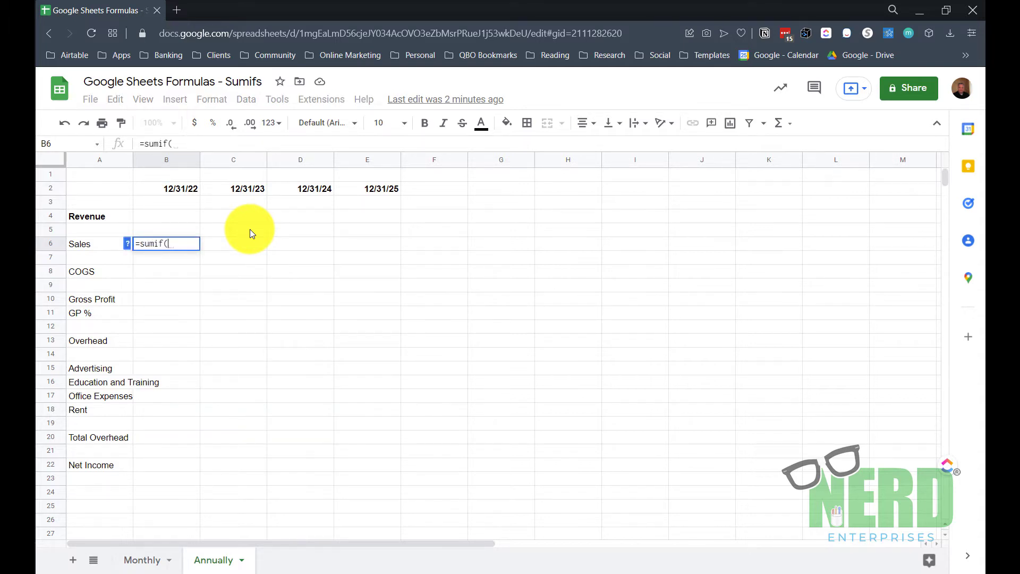
key(BackSpace)
text(s()
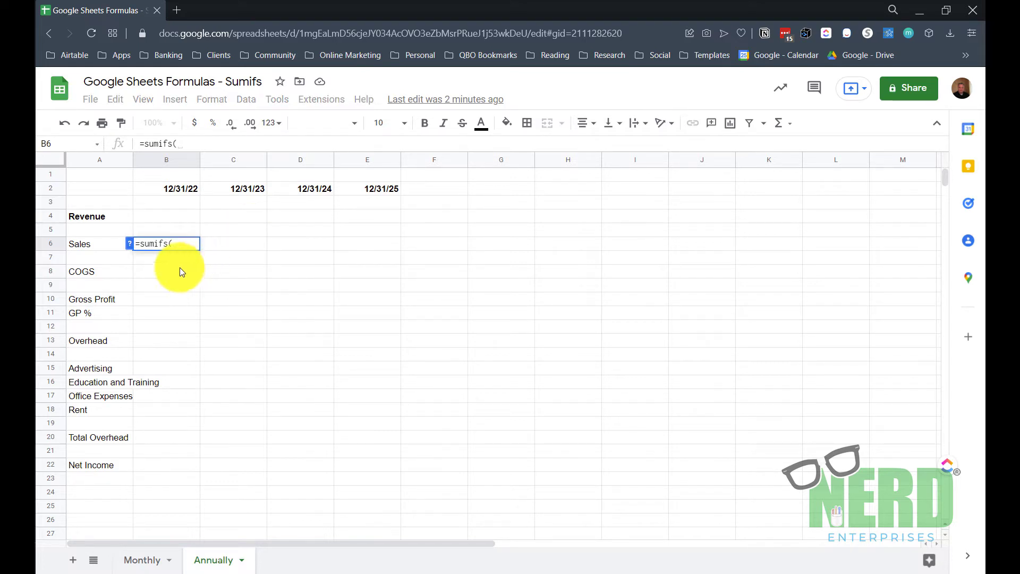
click(128, 245)
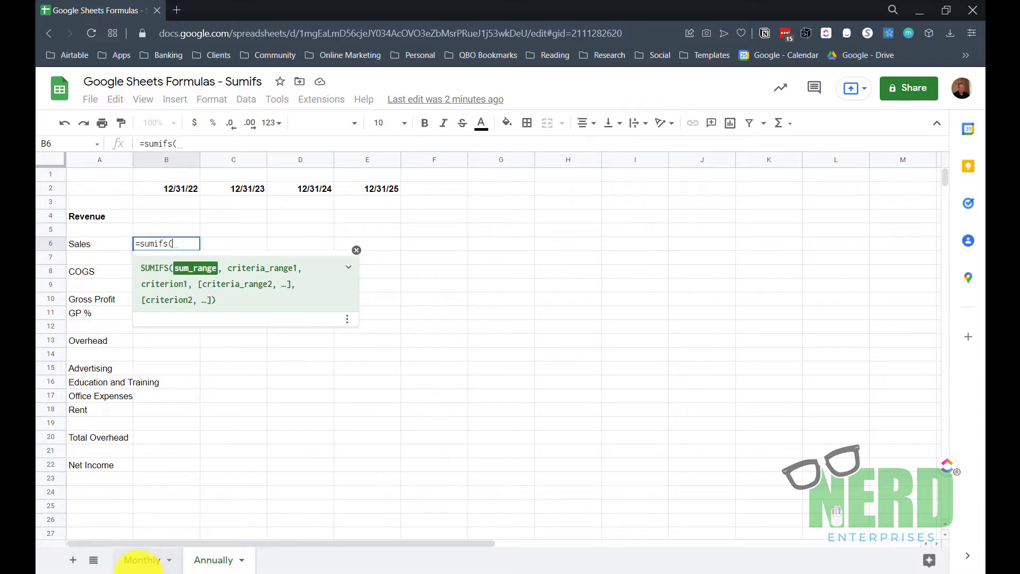
click(142, 563)
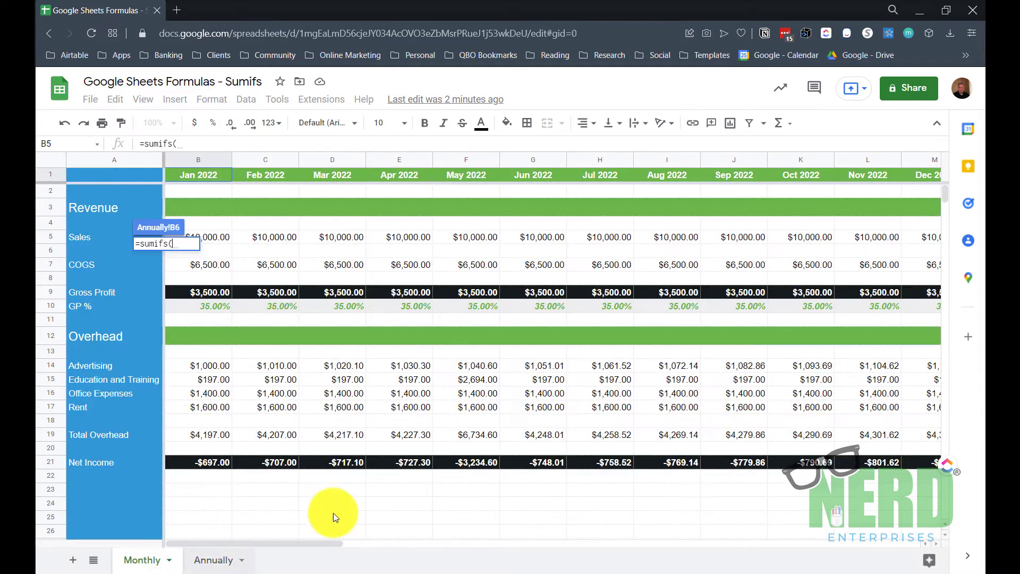
click(212, 238)
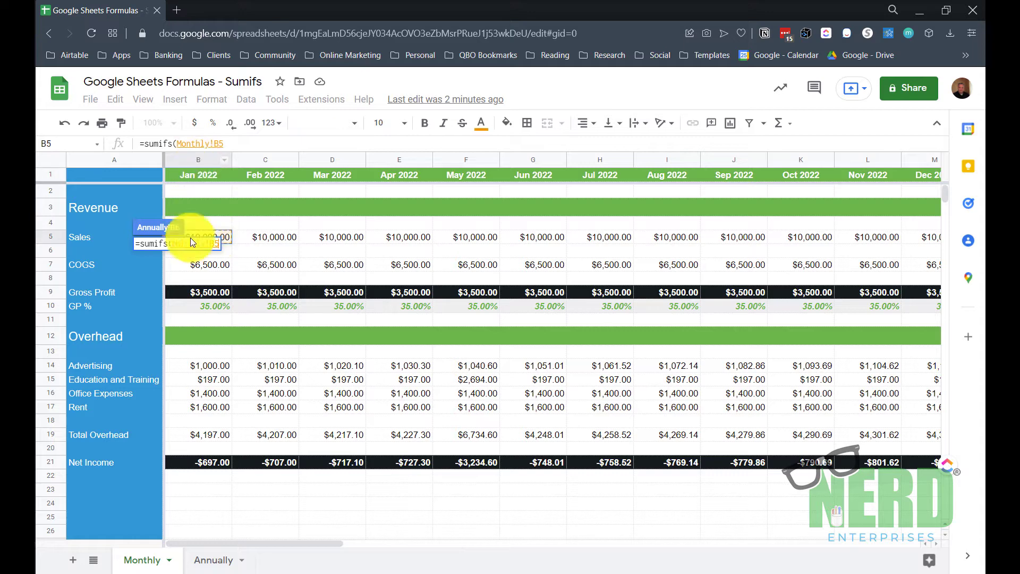
key(ctrl+shift+Right)
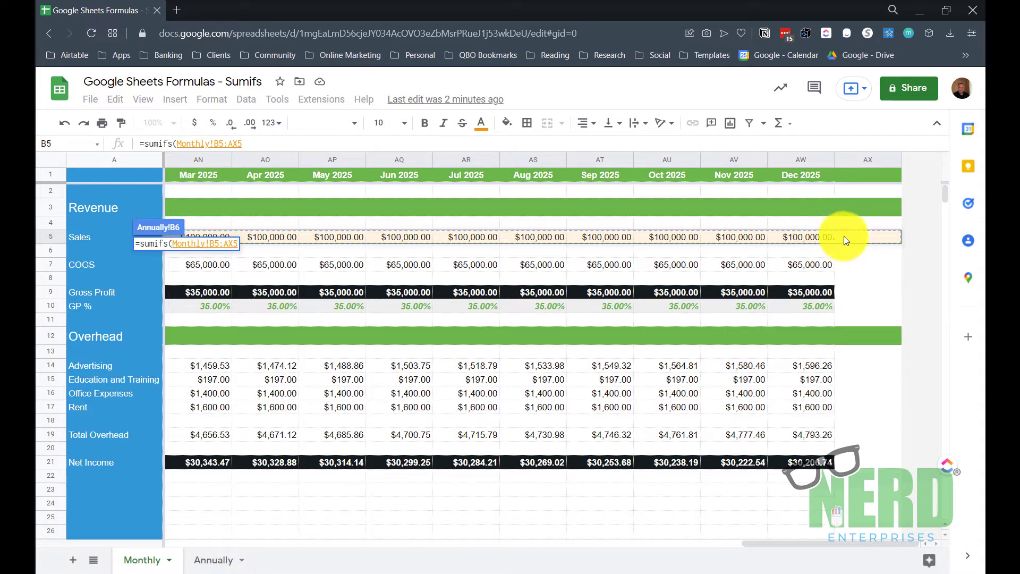
click(247, 145)
text(,)
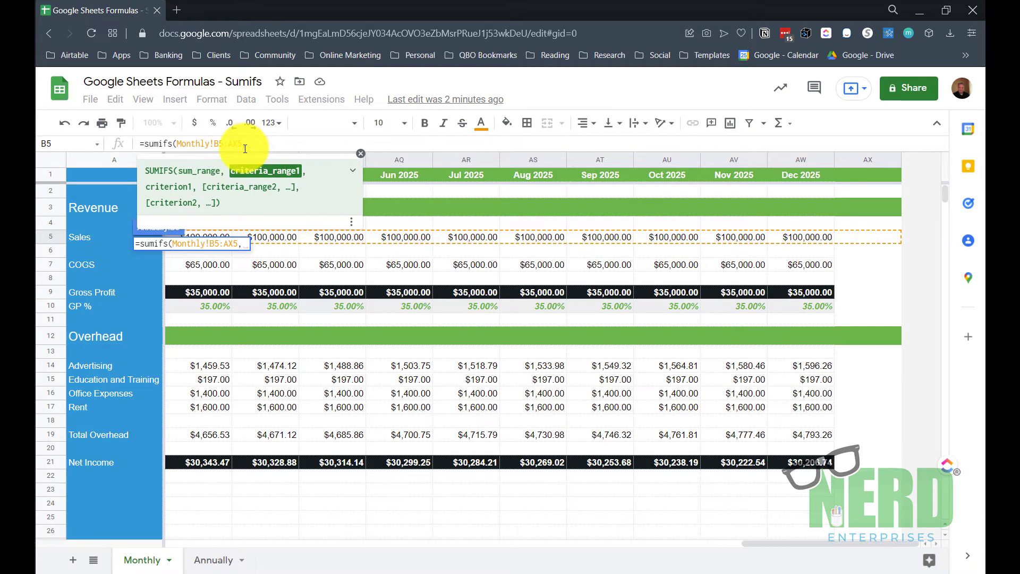
- Add the Monthly sheet's date header range B1:AX1 as the formula's first criteria range
click(406, 175)
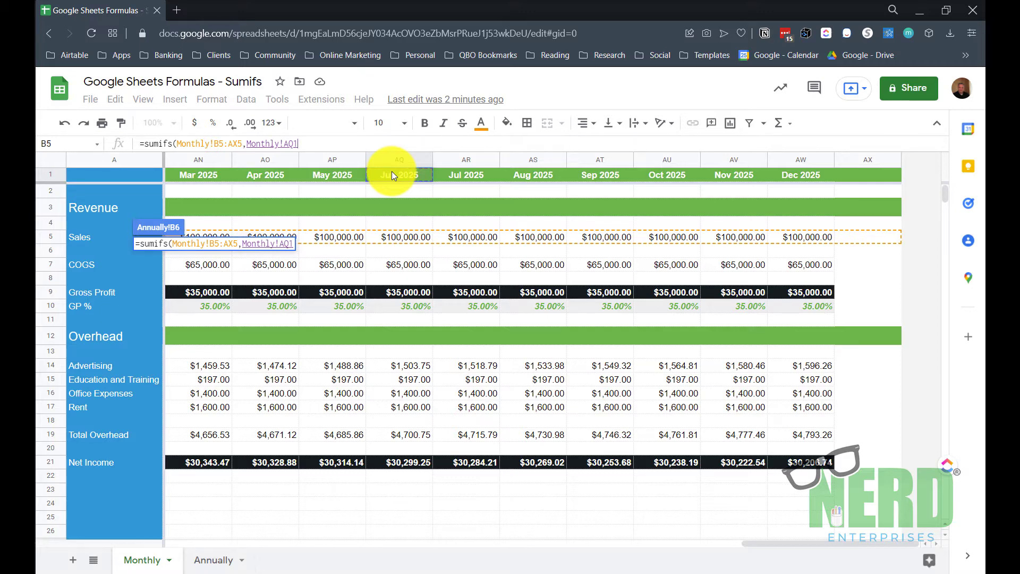
scroll(295, 212, left, 20)
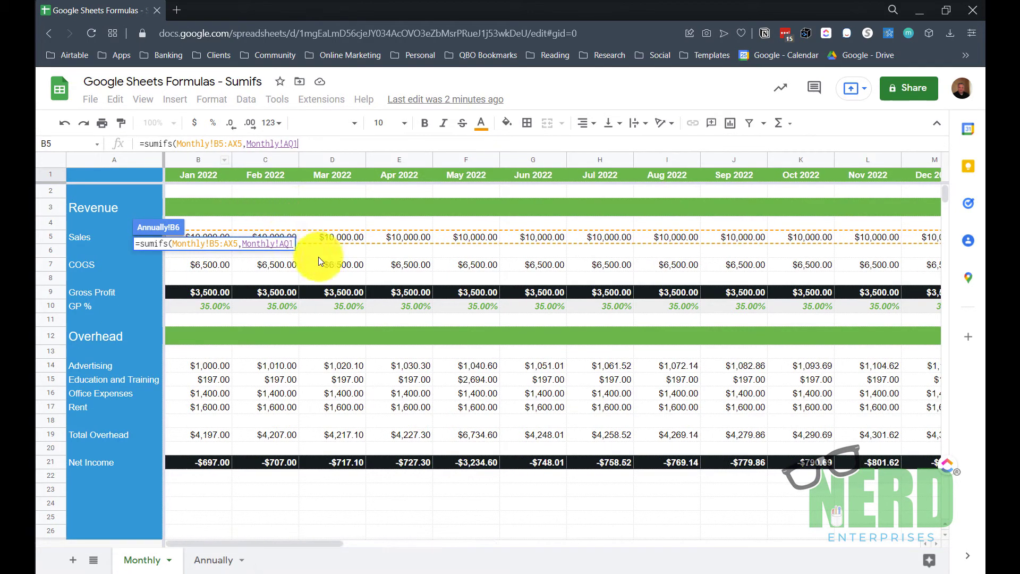
drag(192, 174, 937, 177)
drag(945, 171, 880, 177)
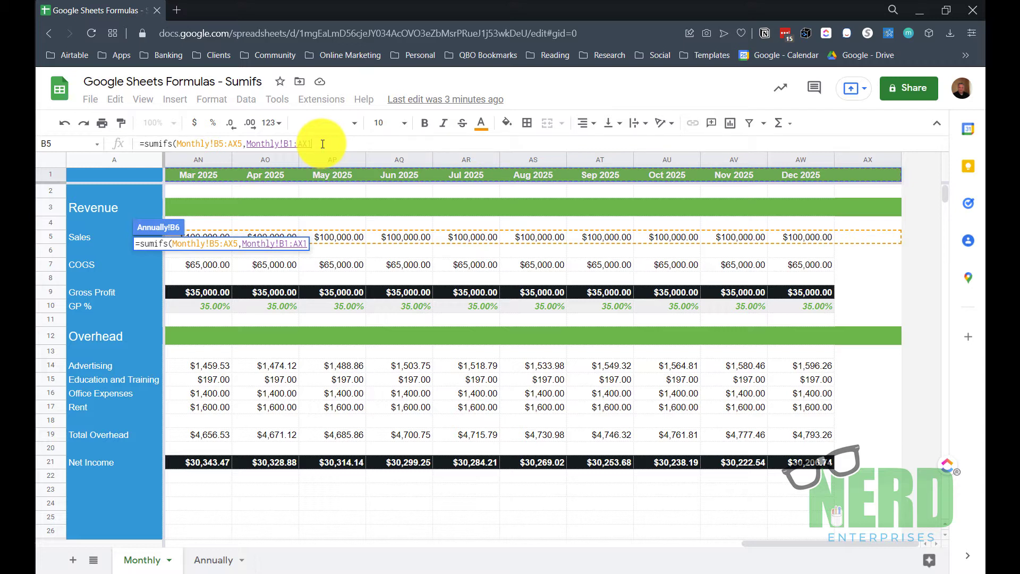
text(,)
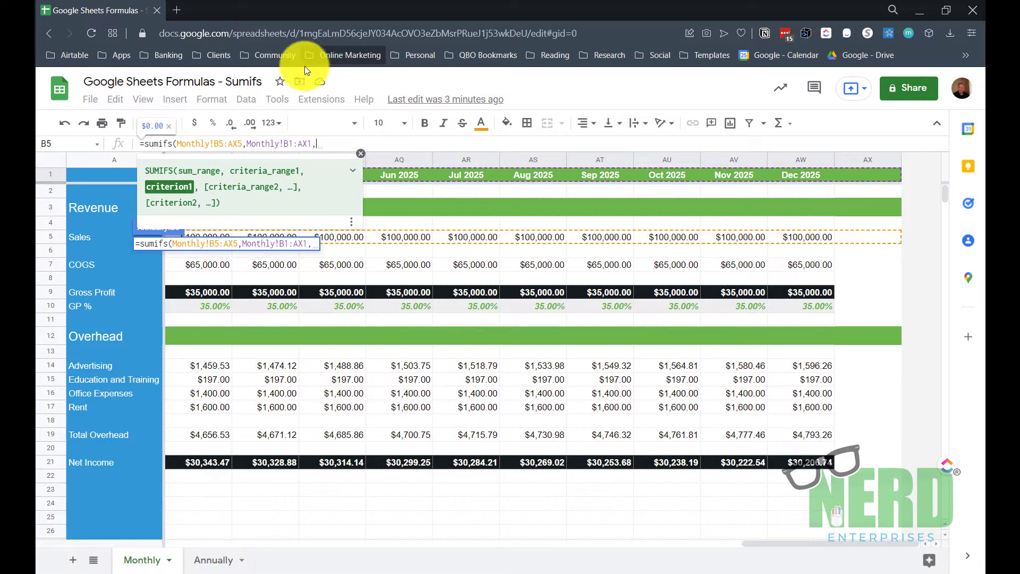
- Complete the SUMIFS formula in Annually B6 with the criterion "<="&B2, referring to the year-end date above it
click(209, 562)
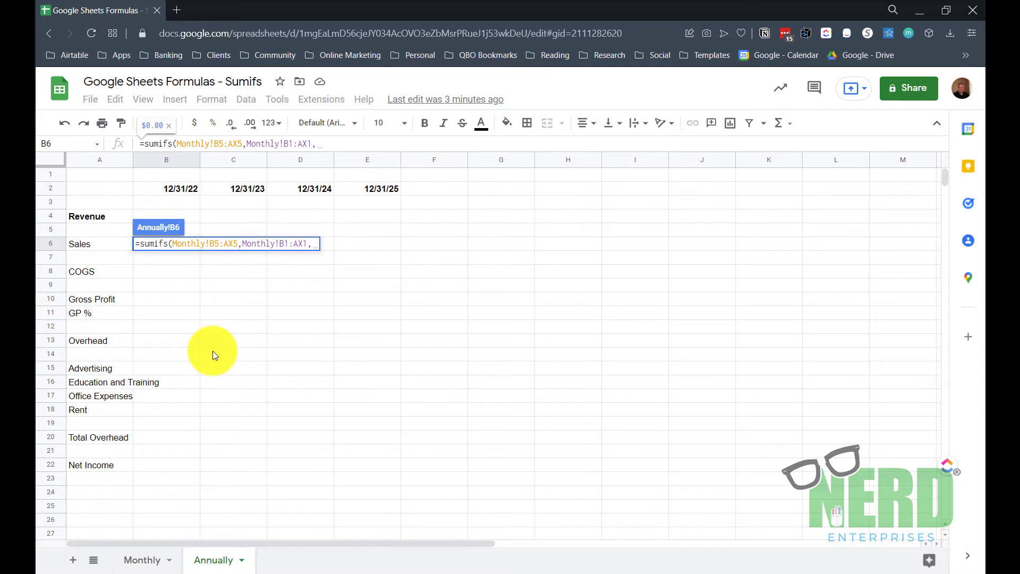
click(134, 567)
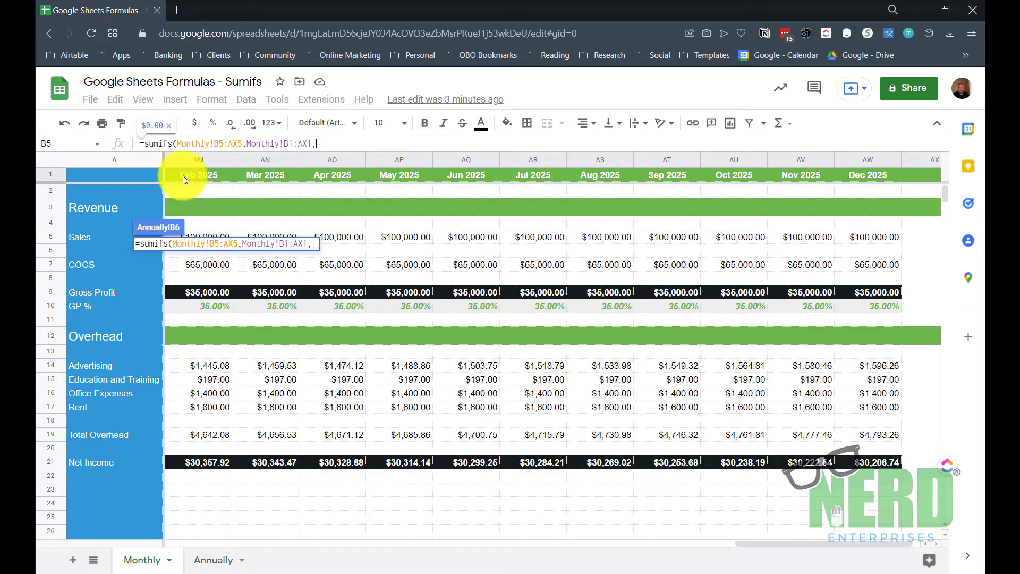
click(213, 561)
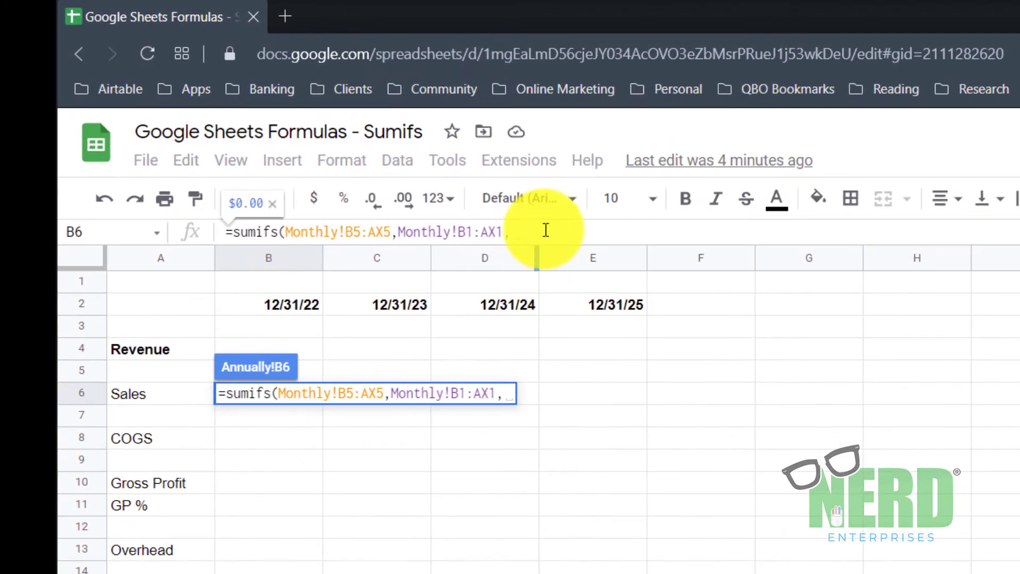
text(")
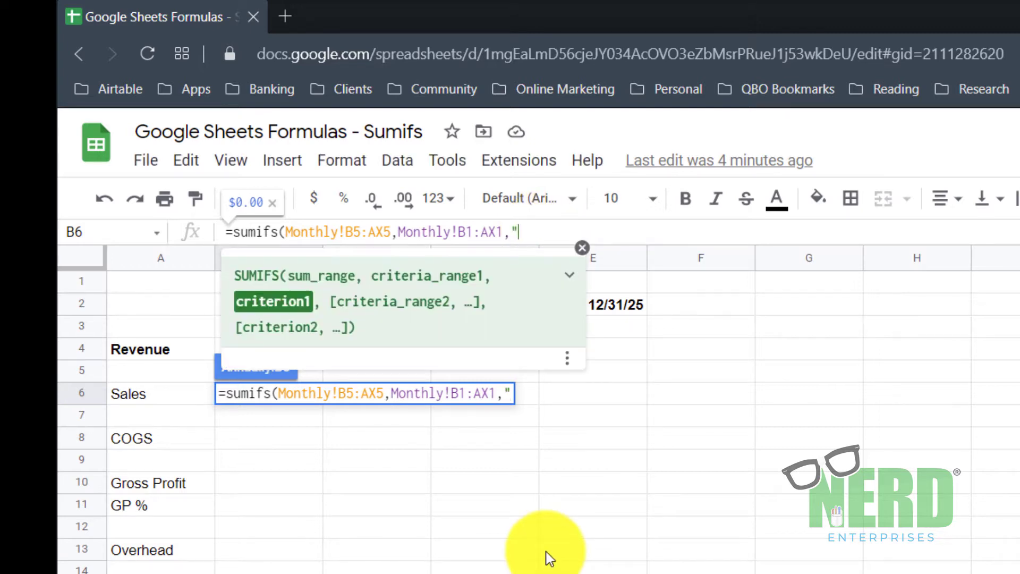
text(<=)
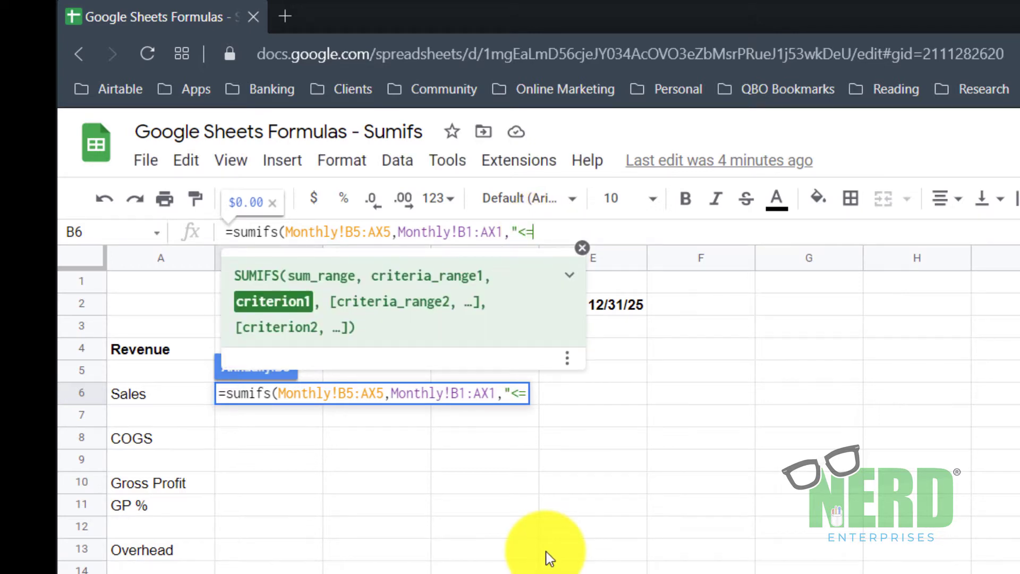
text(")
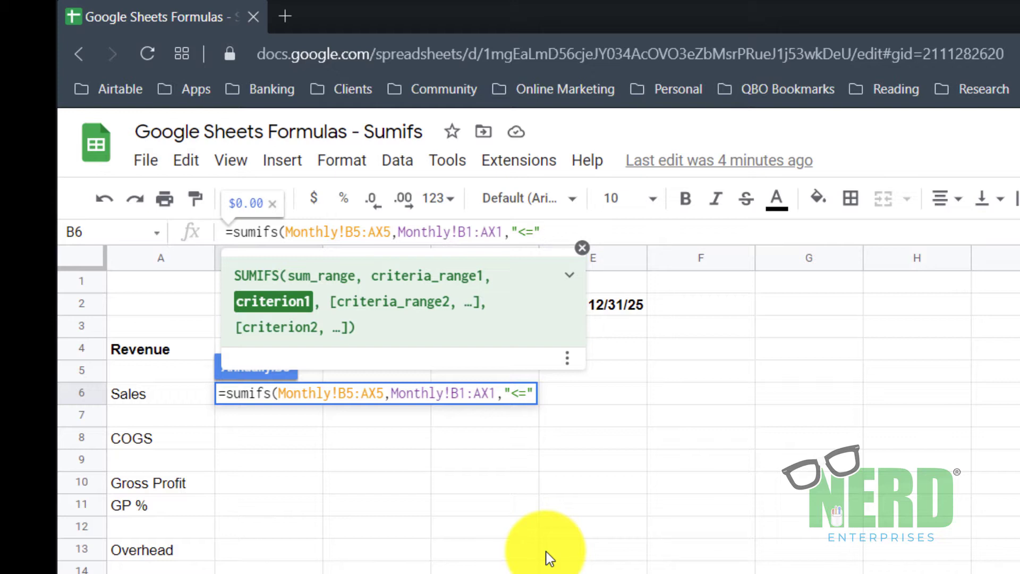
text(&)
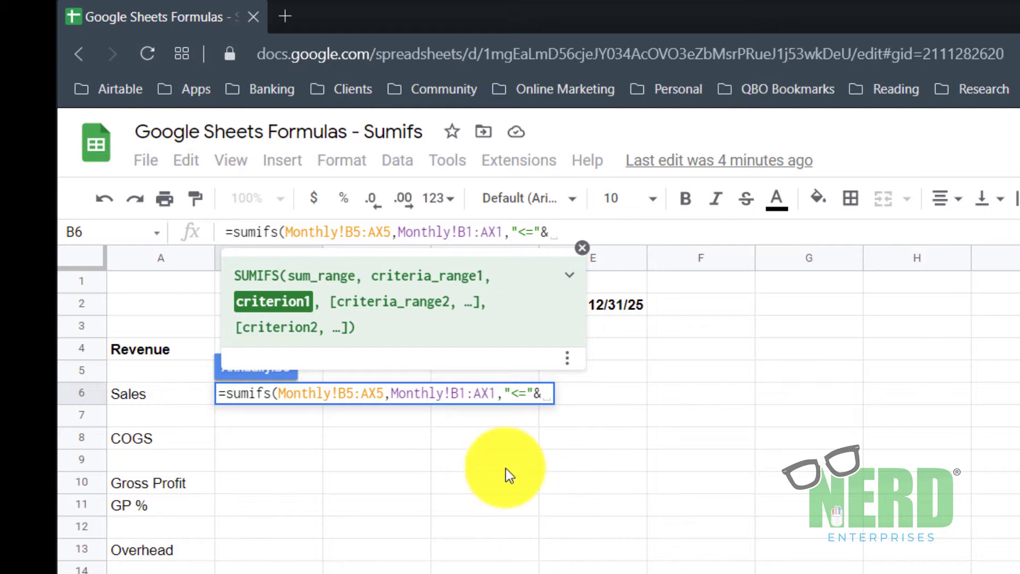
click(583, 248)
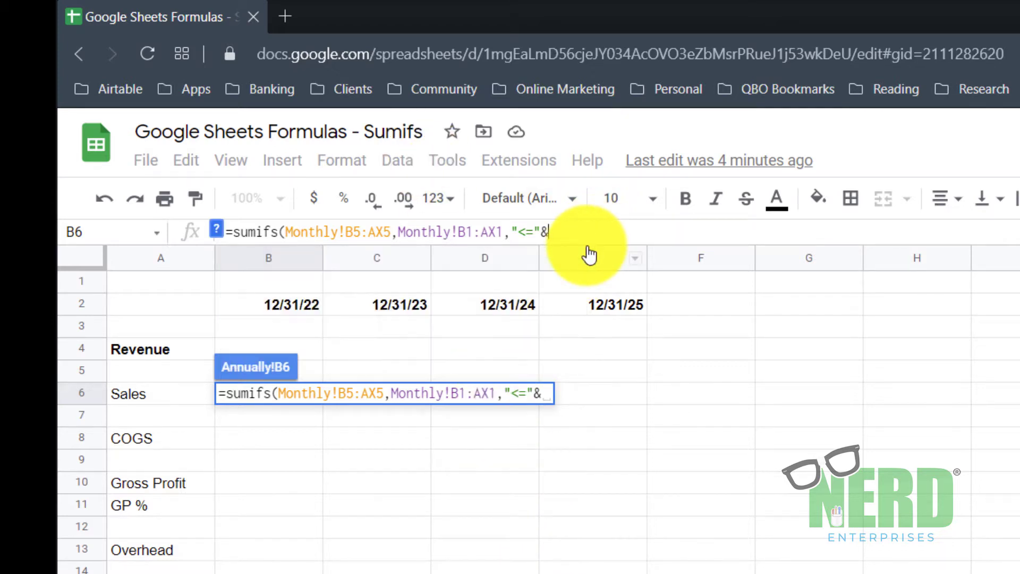
click(283, 311)
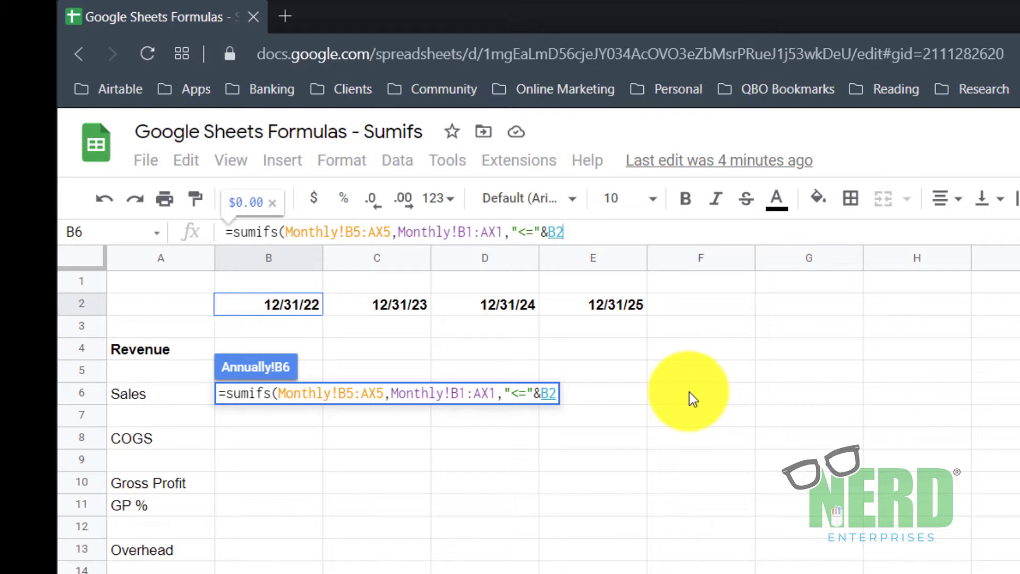
text())
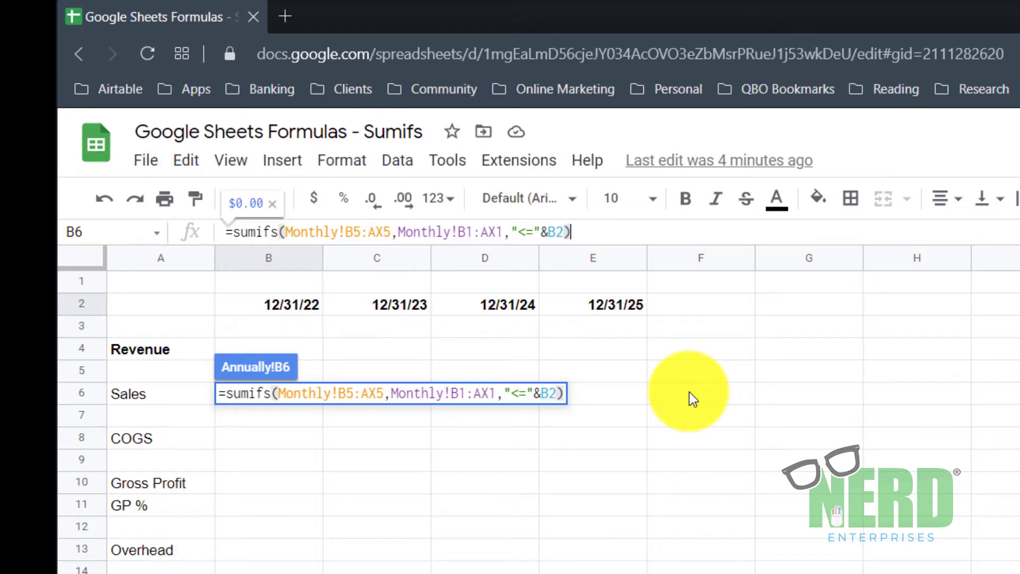
key(Return)
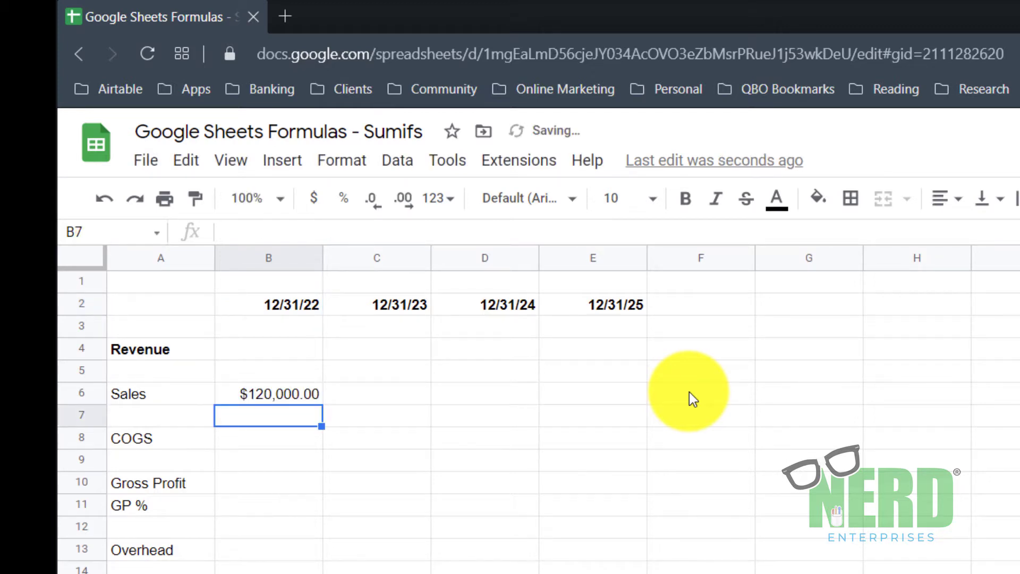
key(Up)
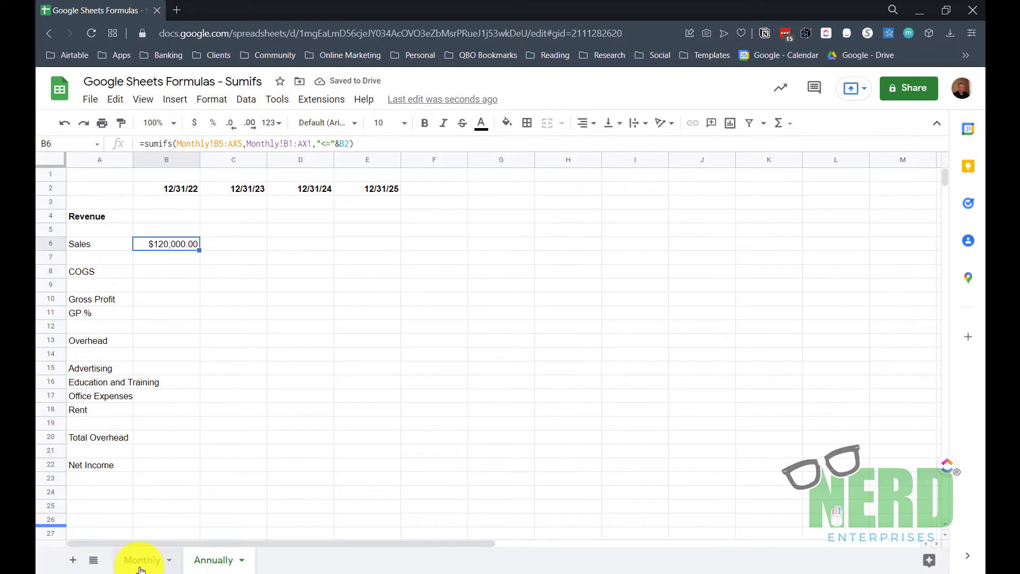
- Check the sum of the Monthly sheet's 2022 sales in B5:M5 against the annual Sales figure
click(141, 565)
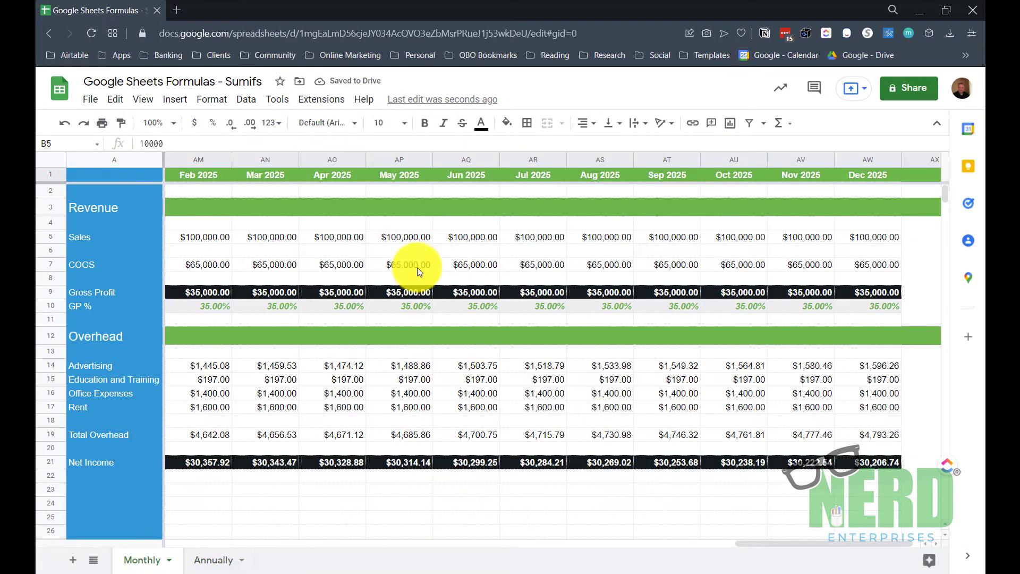
key(Left)
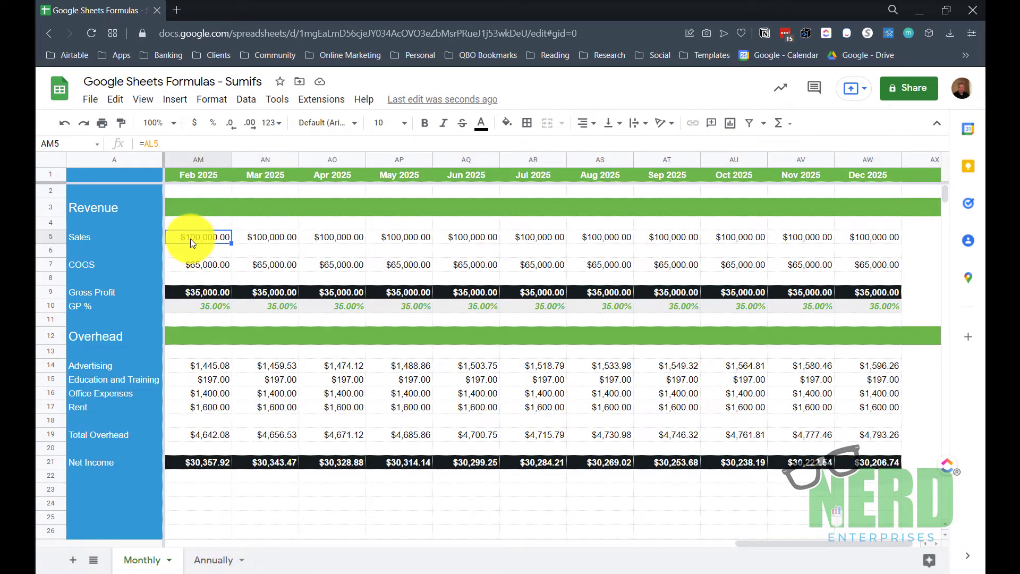
key(Right)
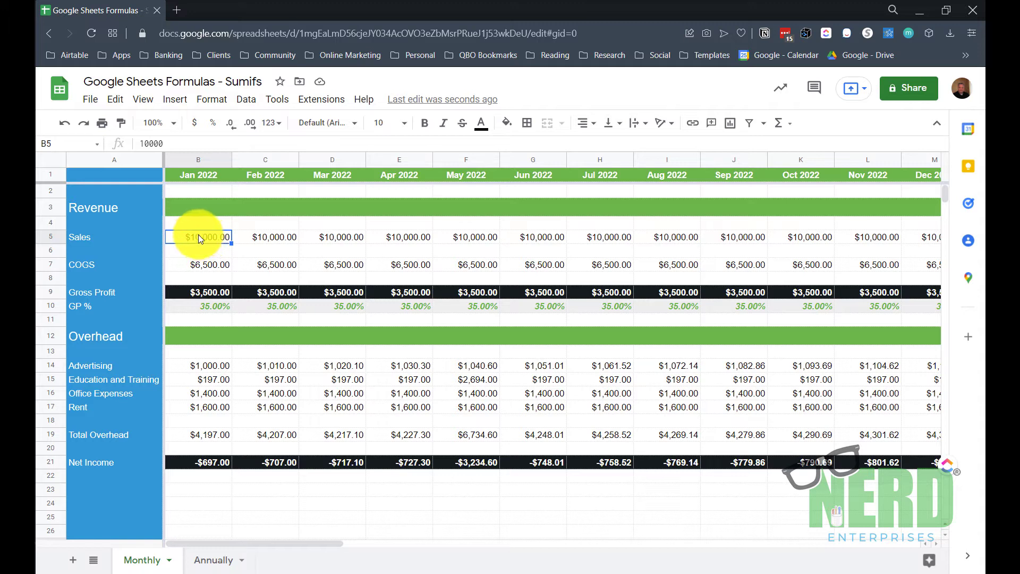
key(shift+Right)
key(shift+Right)
key(shift+Right)
key(shift+Right)
key(shift+Right)
key(shift+Right)
key(shift+Right)
key(shift+Right)
key(shift+Right)
key(shift+Right)
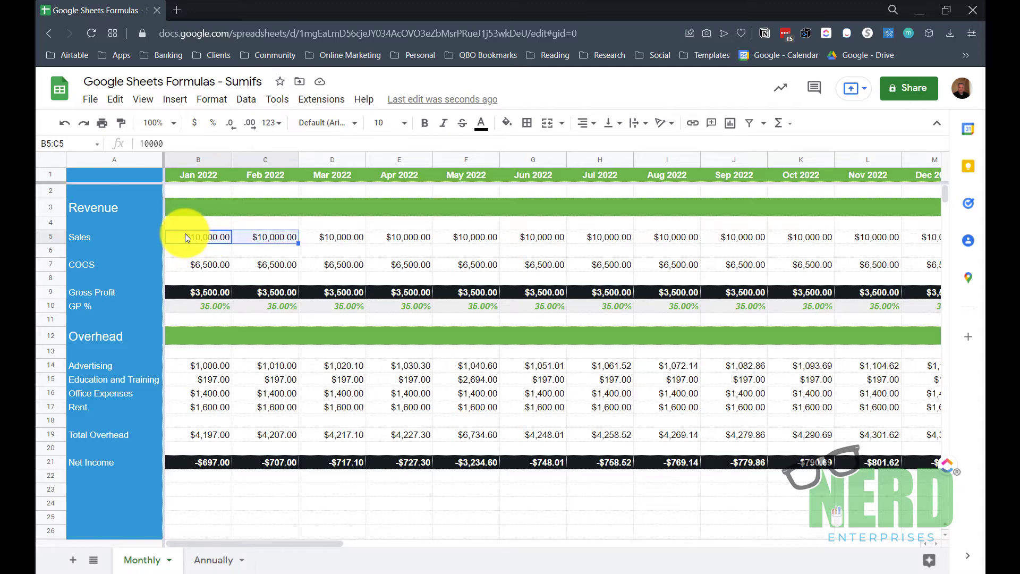
key(shift+Right)
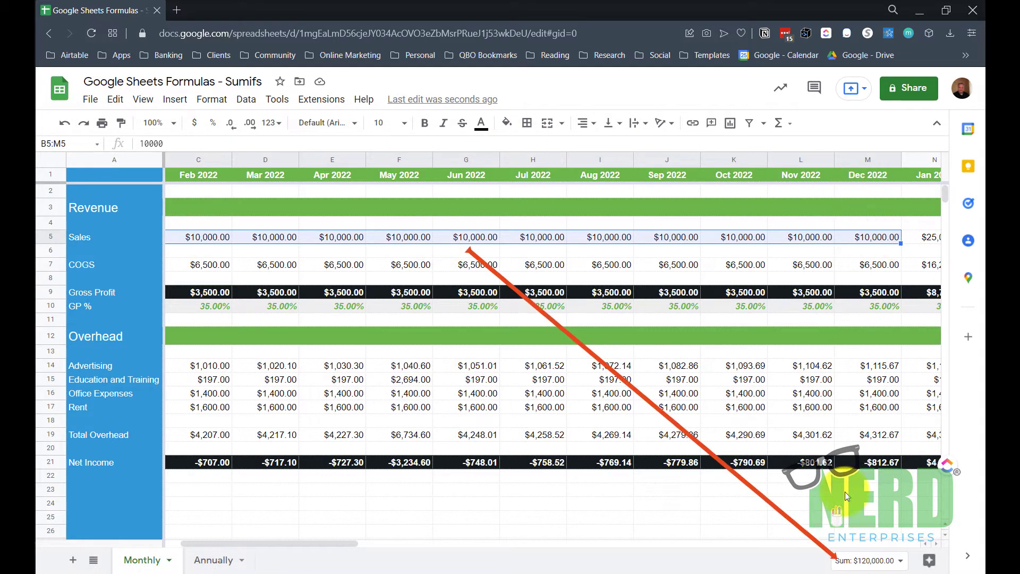
click(854, 561)
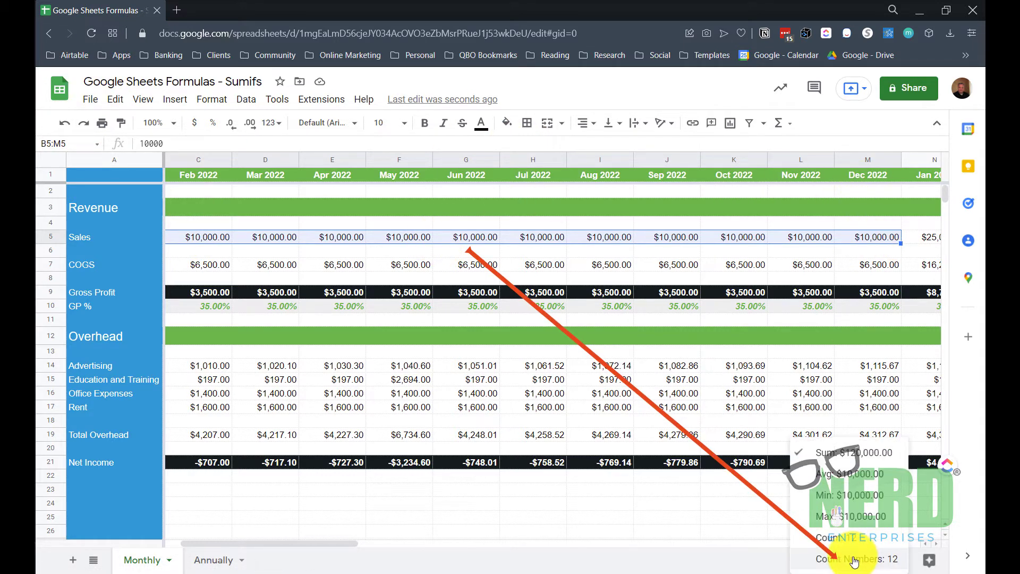
click(866, 456)
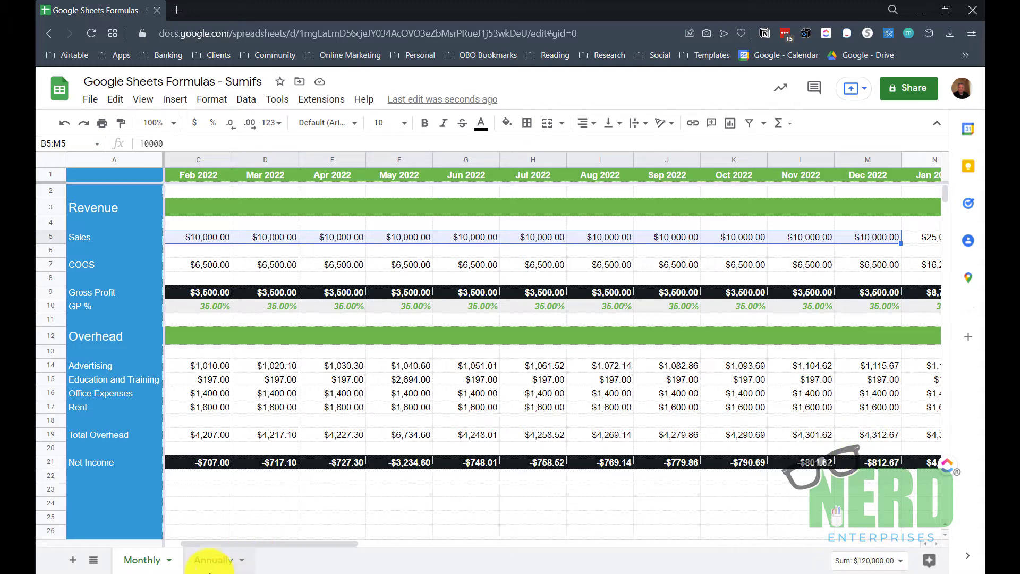
- Copy the Sales SUMIFS formula from B6 of the Annually sheet into C6 for 12/31/23
click(216, 561)
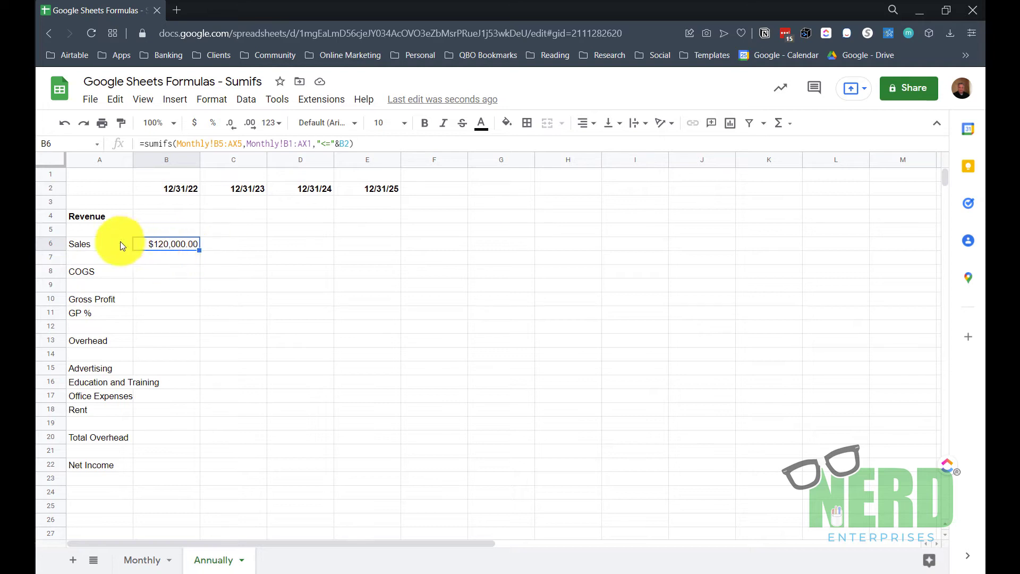
click(225, 242)
click(248, 189)
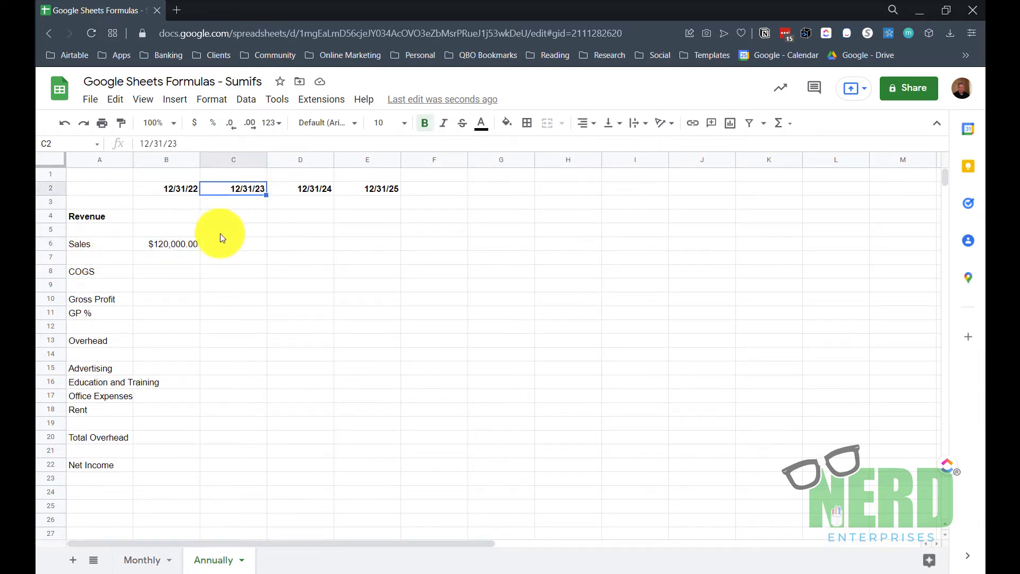
click(187, 244)
key(ctrl+c)
key(Right)
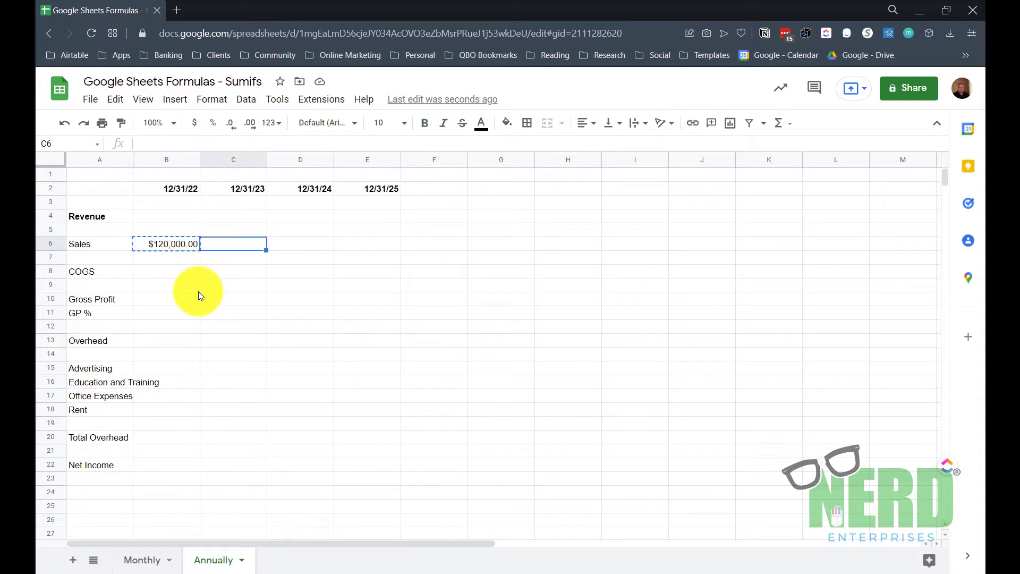
key(ctrl+v)
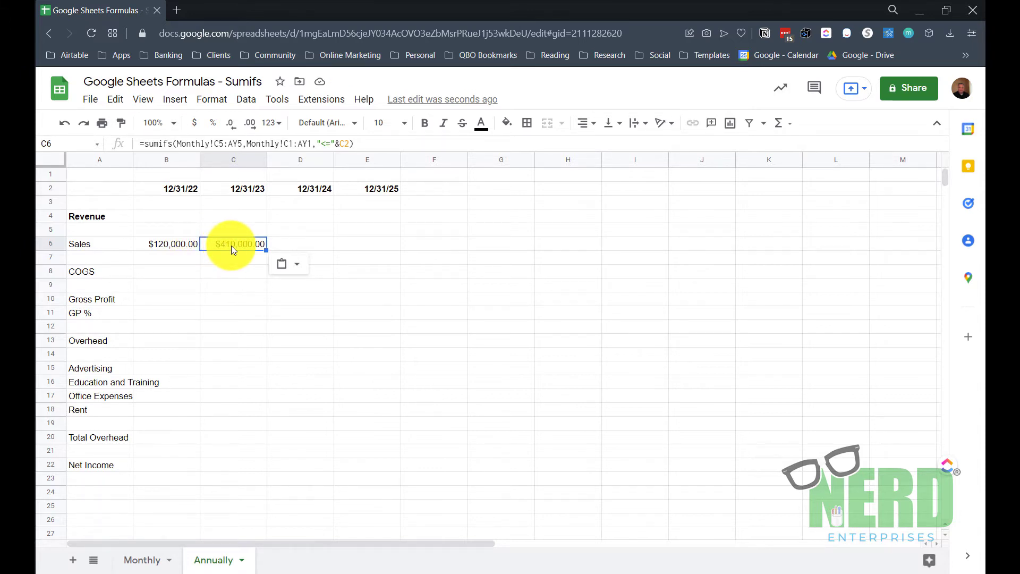
- Trace the Monthly sheet's Sales row from January 2022 to its last column against the sum range in Annually B6
click(183, 247)
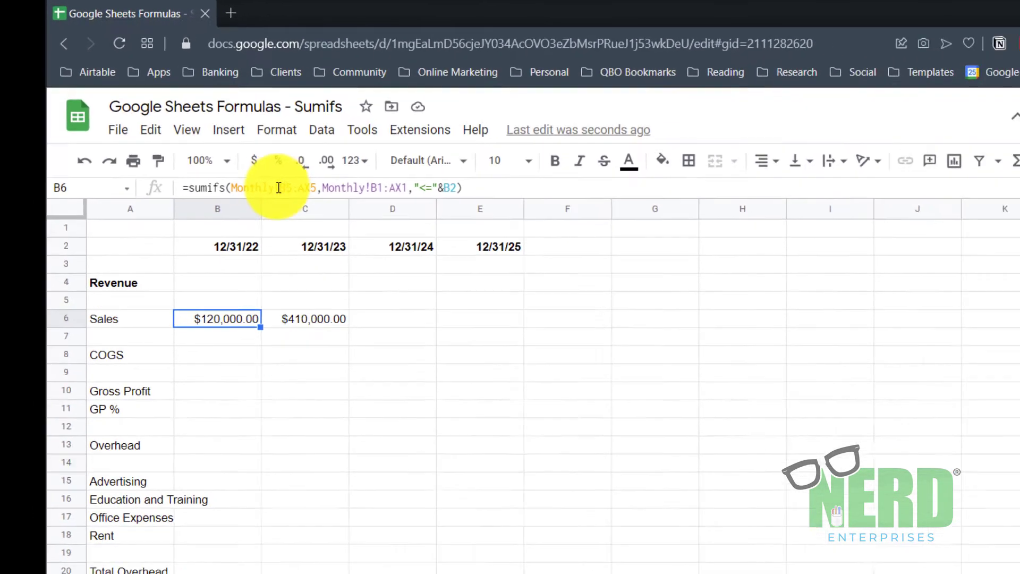
click(141, 562)
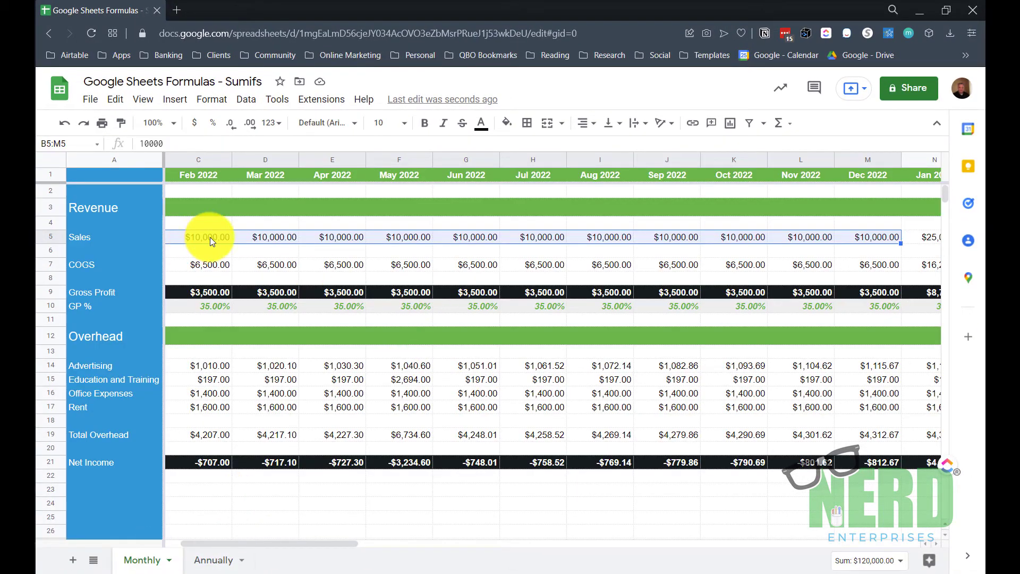
click(136, 234)
key(Right)
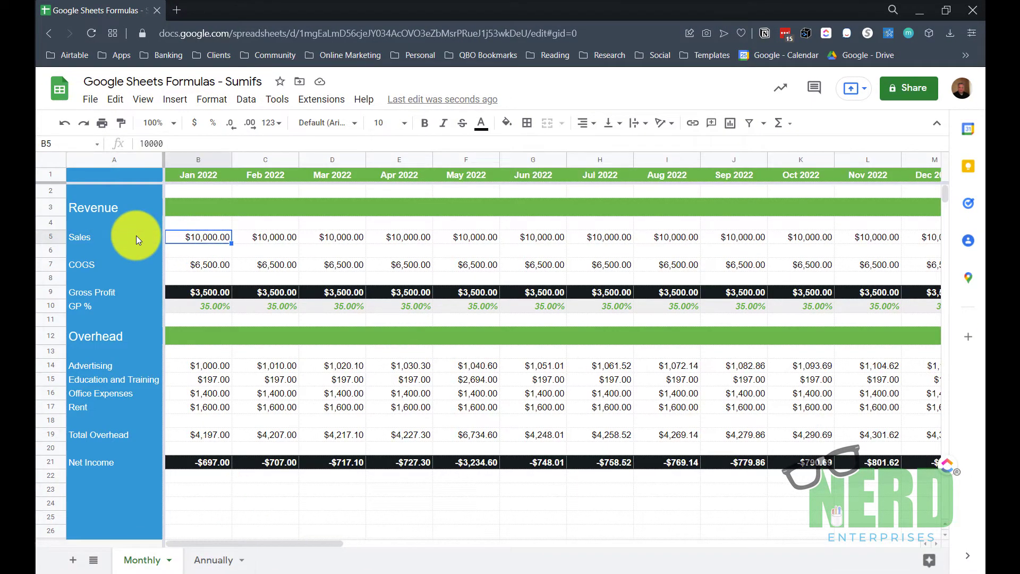
key(End)
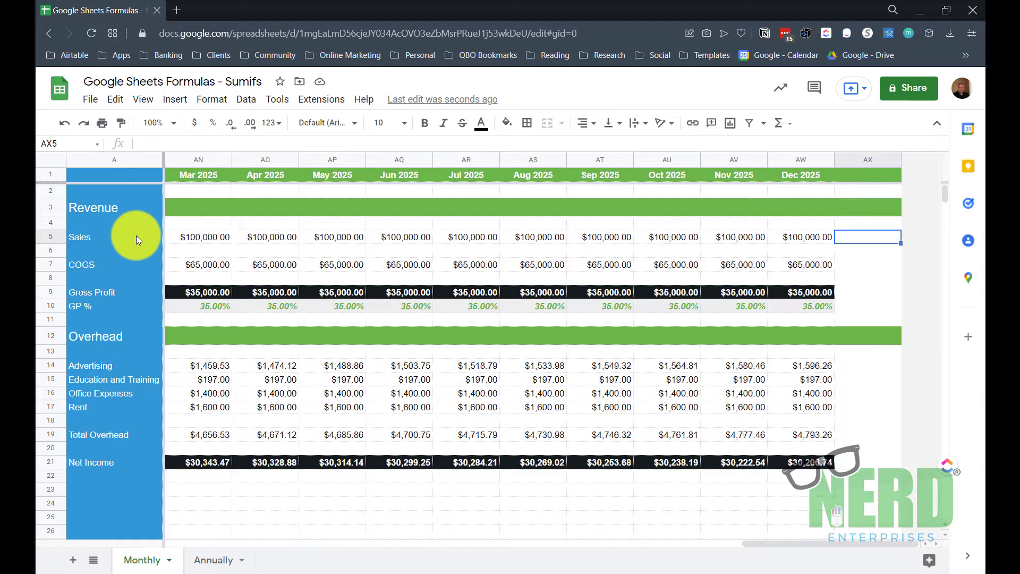
key(Left)
key(Home)
key(Up)
key(Up)
key(Up)
key(Up)
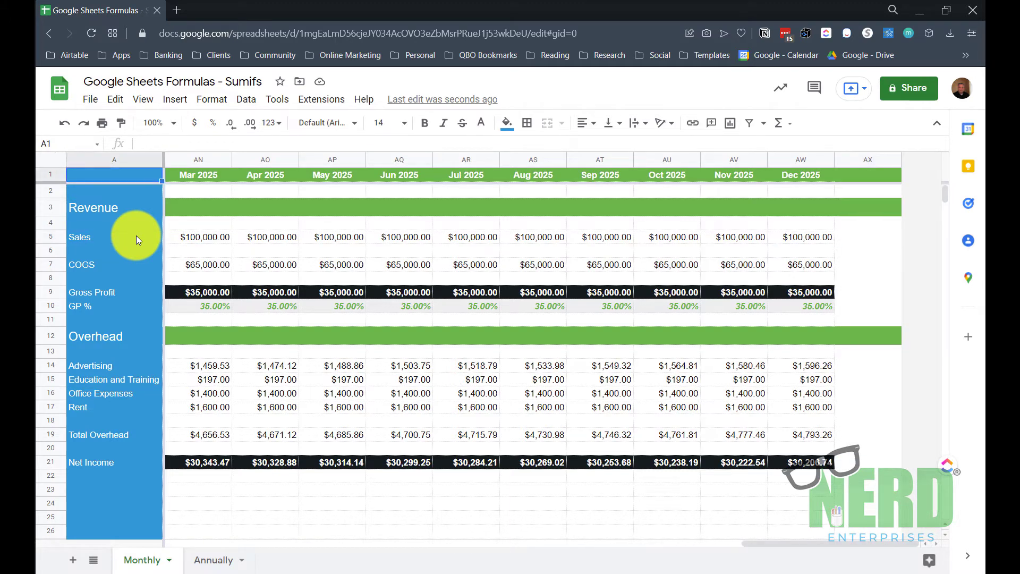
- Trace the Monthly sheet's date header row from B1 to its end and compare its start with the Sales row in B5
key(Right)
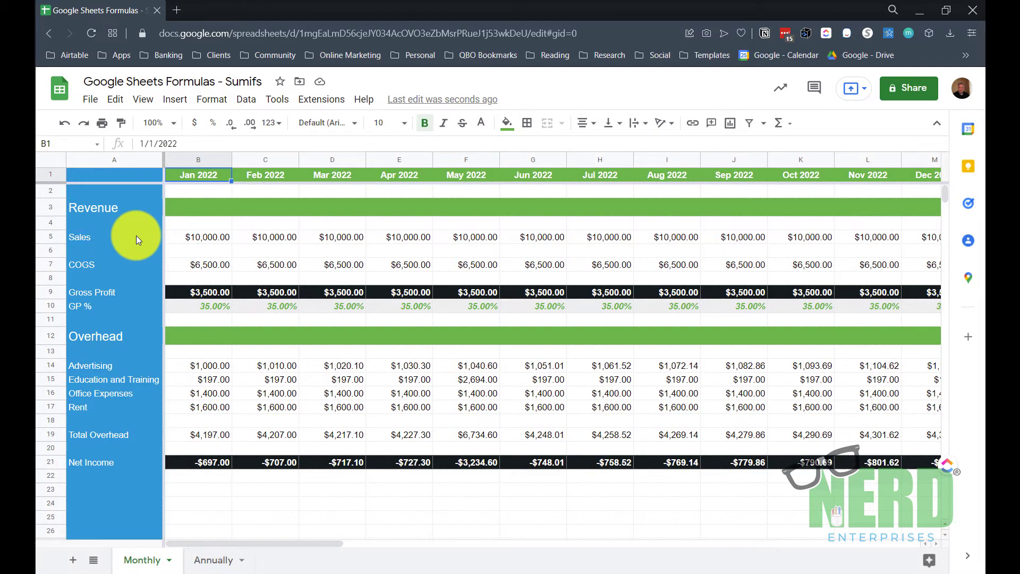
key(ctrl+Right)
key(ctrl+Right)
key(ctrl+Left)
key(ctrl+Left)
key(ctrl+Left)
key(Right)
key(Down)
key(Down)
key(Down)
key(Down)
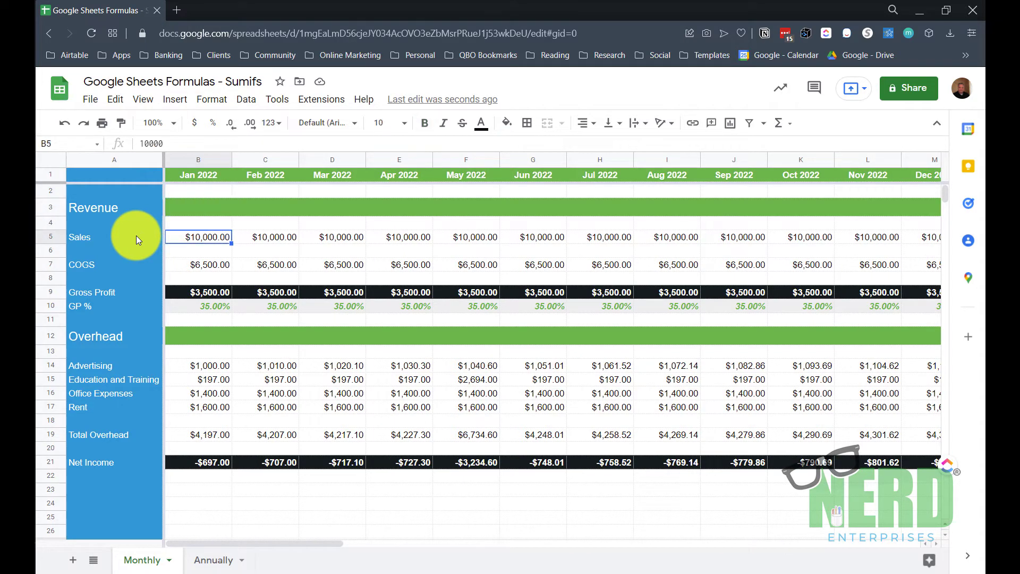
key(Up)
key(Up)
key(Up)
key(Up)
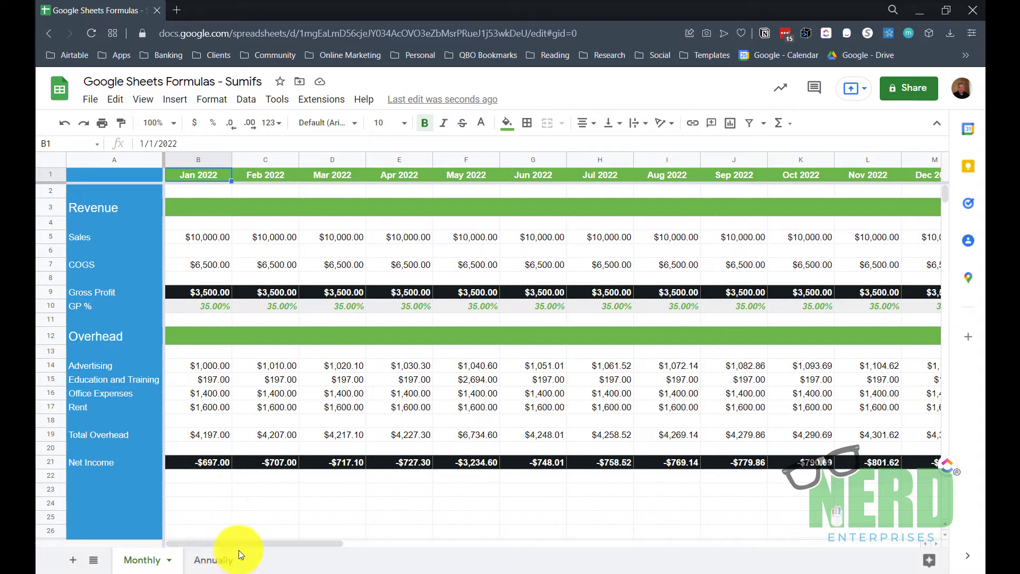
- Lock the columns of the sum range in the Annually sheet's B6 formula, making it Monthly!$B5:$AX5
click(213, 560)
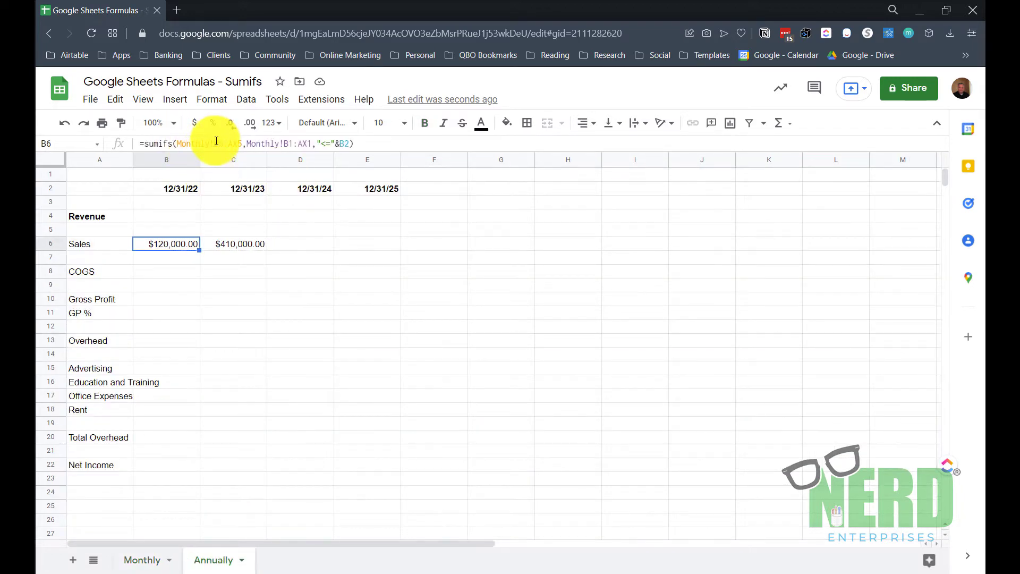
click(223, 247)
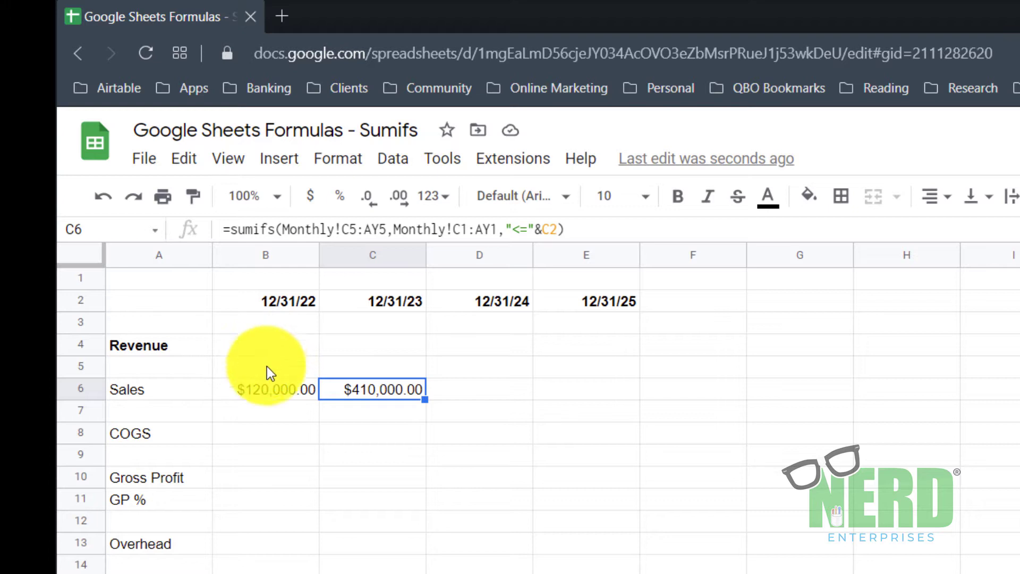
click(263, 387)
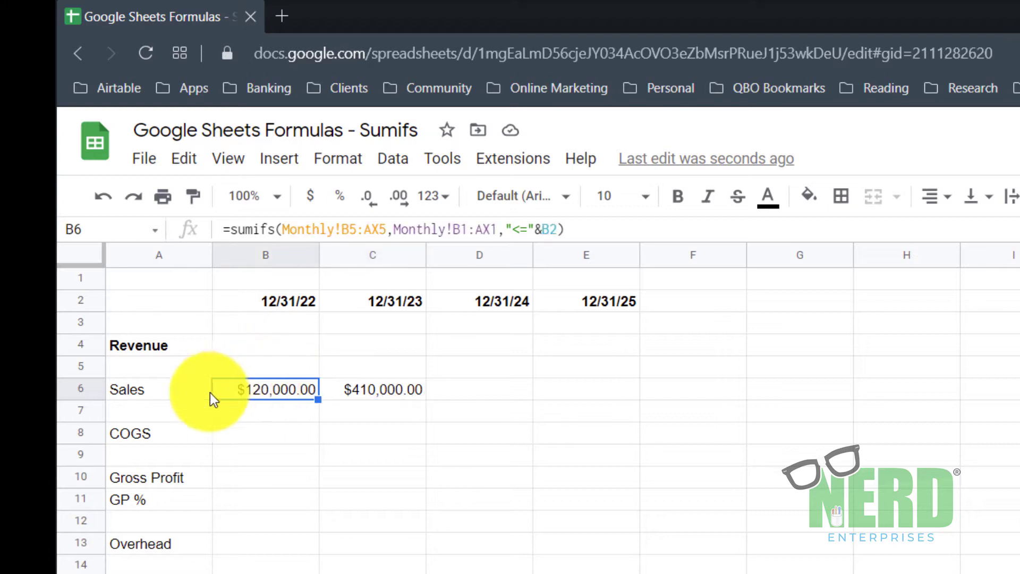
click(346, 228)
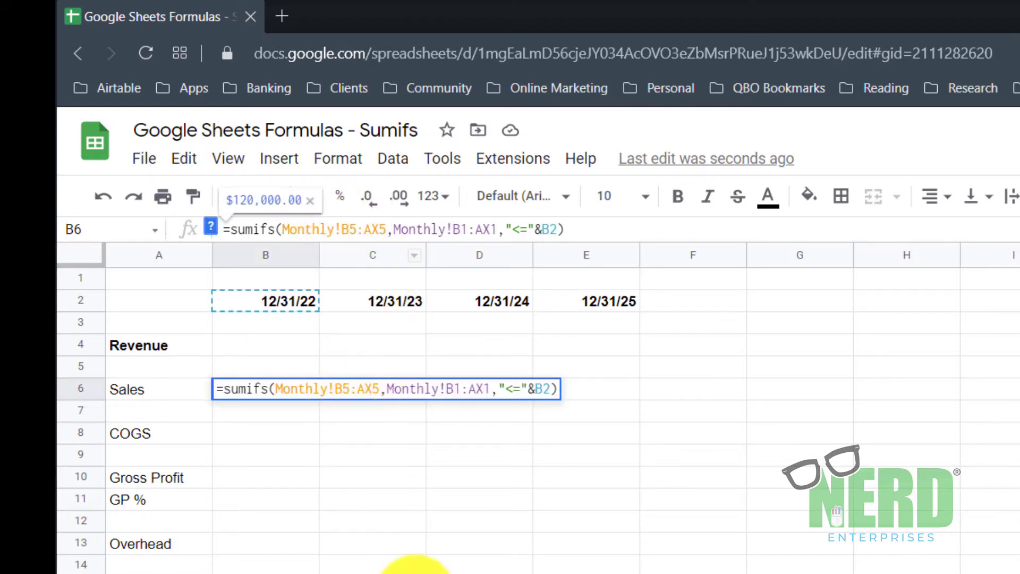
text($)
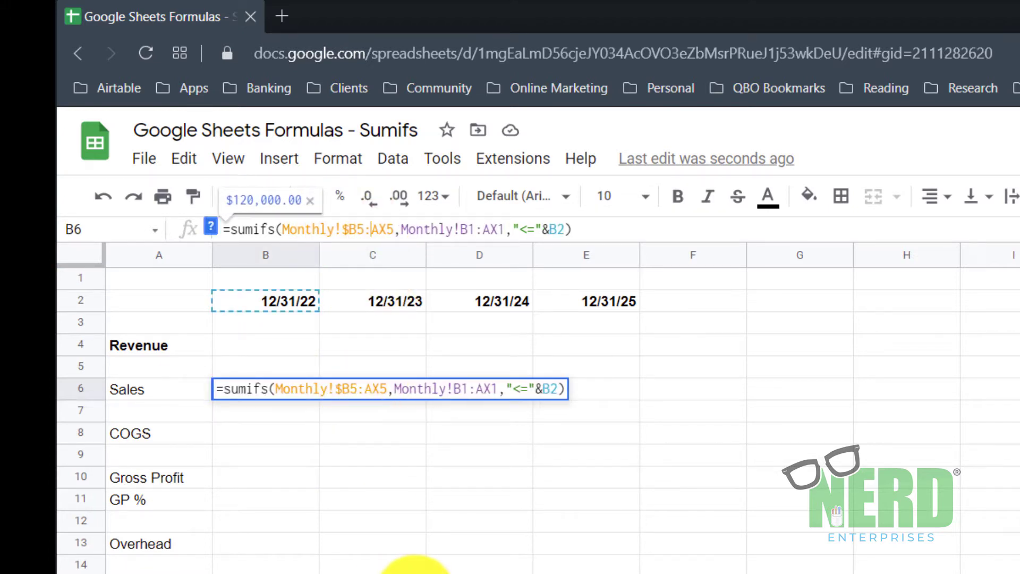
click(372, 229)
text($)
- Lock the columns of the criteria range in the B6 formula as Monthly!$B1:$AX1 and commit the formula
click(447, 229)
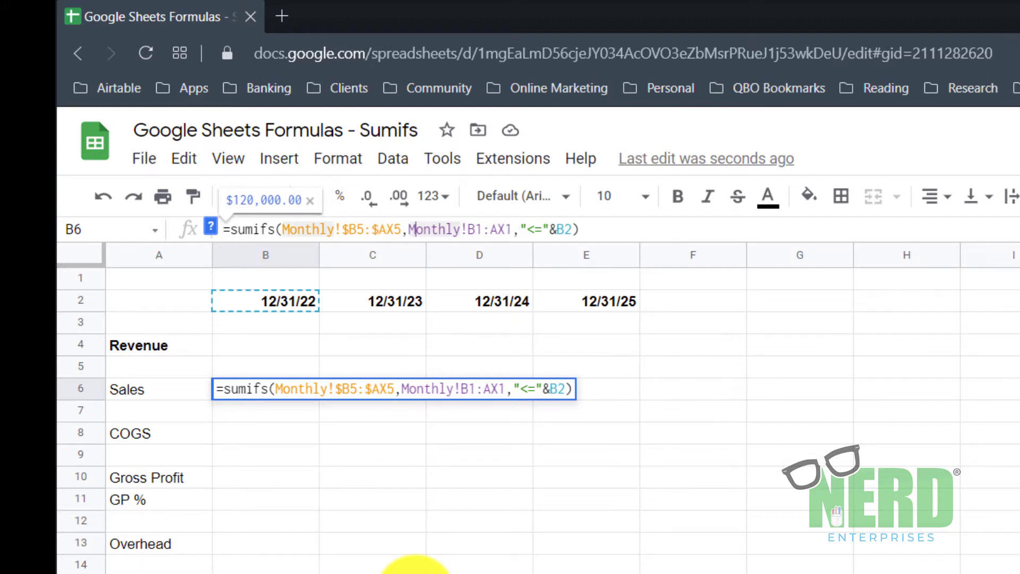
key(Right)
key(Right)
key(Right)
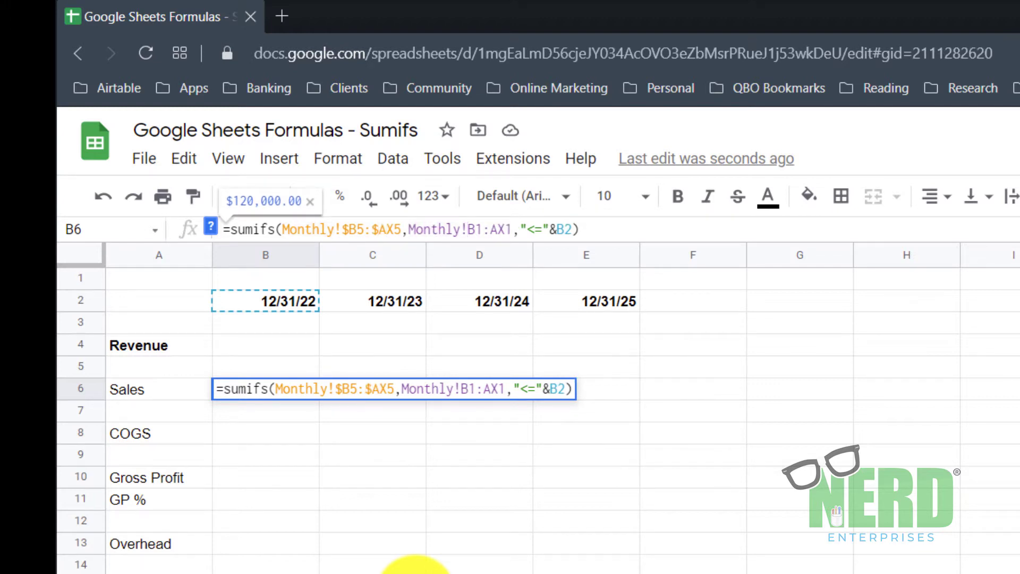
text($)
key(Right)
key(Right)
key(Right)
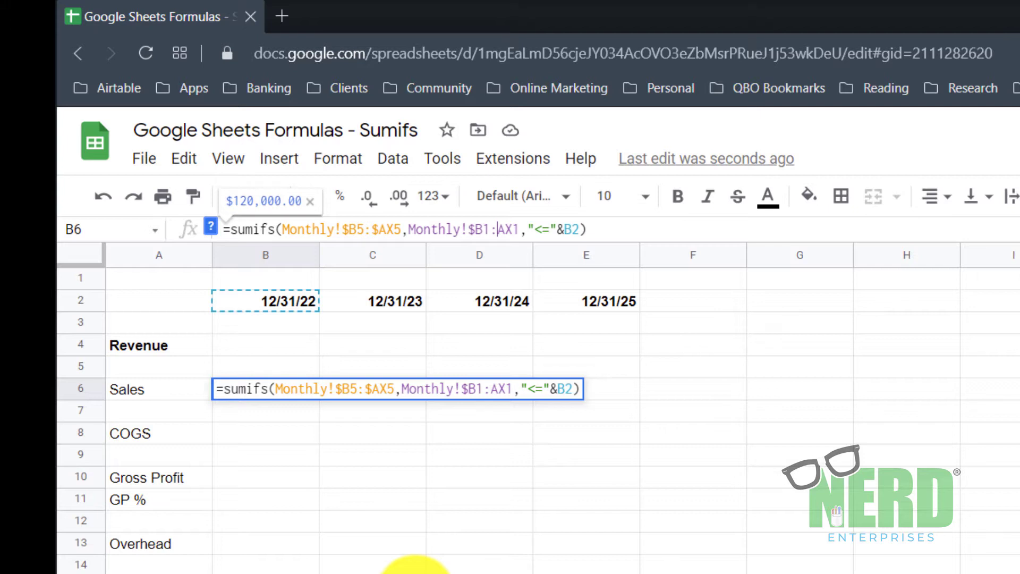
text($)
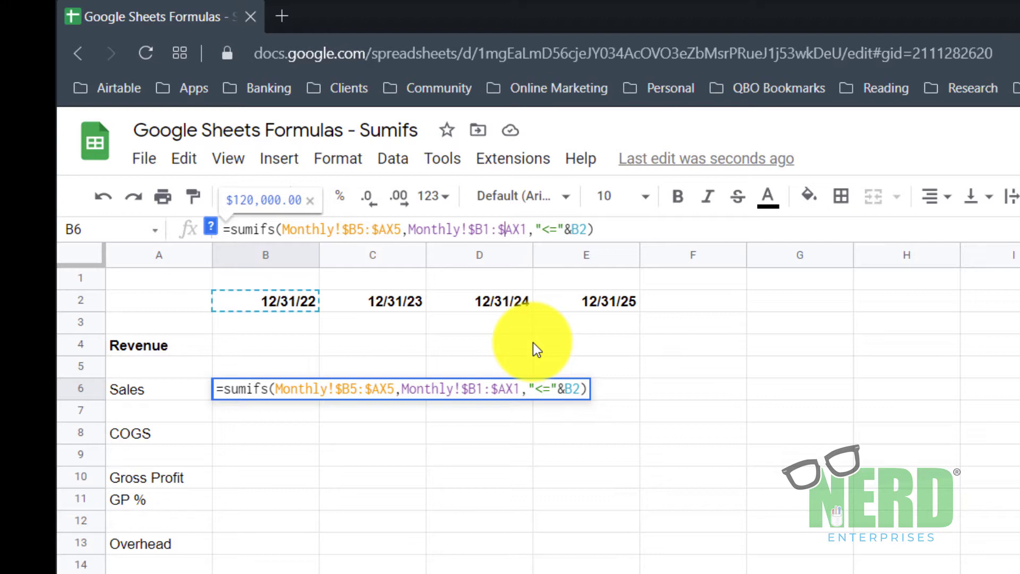
key(Return)
- Copy the Sales formula with locked columns from B6 into C6, replacing the earlier 12/31/23 formula
key(Up)
key(ctrl+c)
key(Right)
key(ctrl+v)
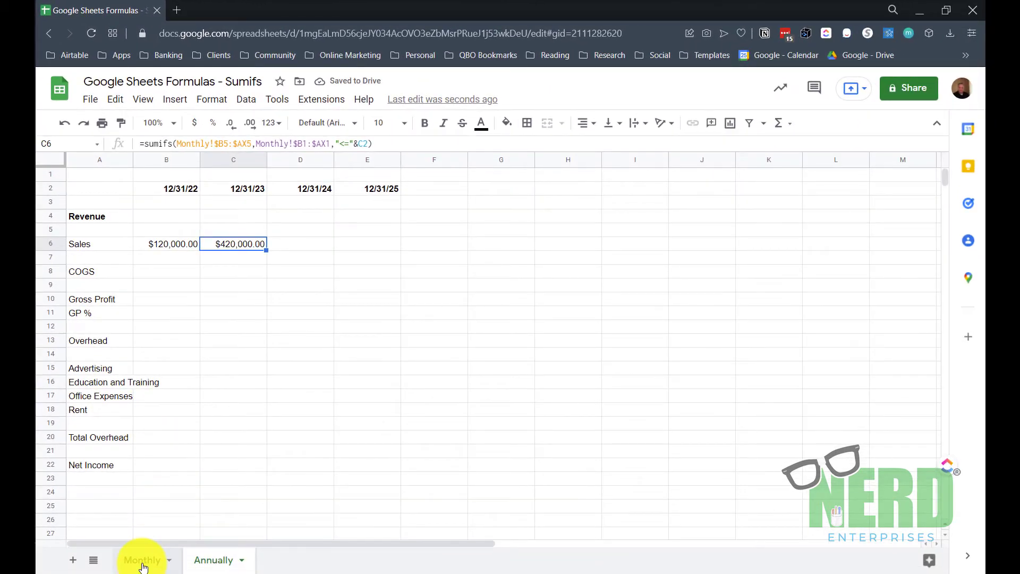
- Check the sum of the Monthly sheet's January to December 2023 sales in N5:Y5
click(142, 562)
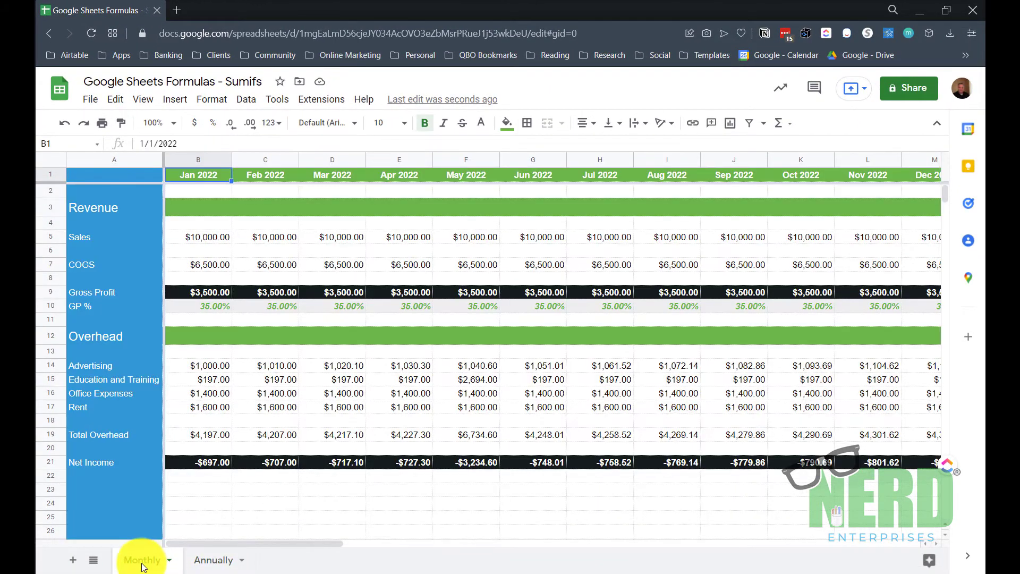
click(200, 239)
click(877, 238)
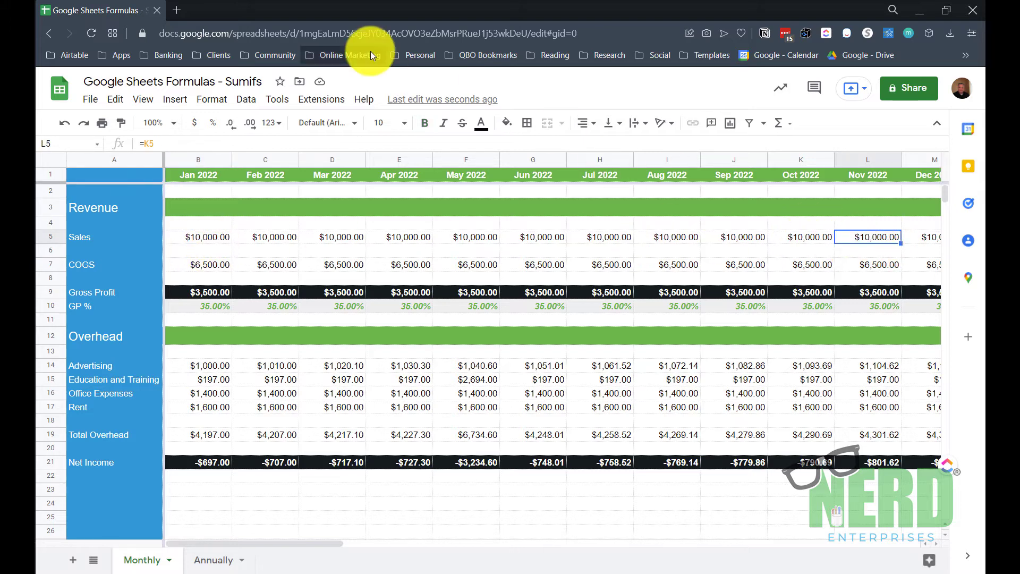
key(Right)
key(shift+Right)
key(shift+Right)
key(shift+Right)
key(shift+Right)
key(shift+Right)
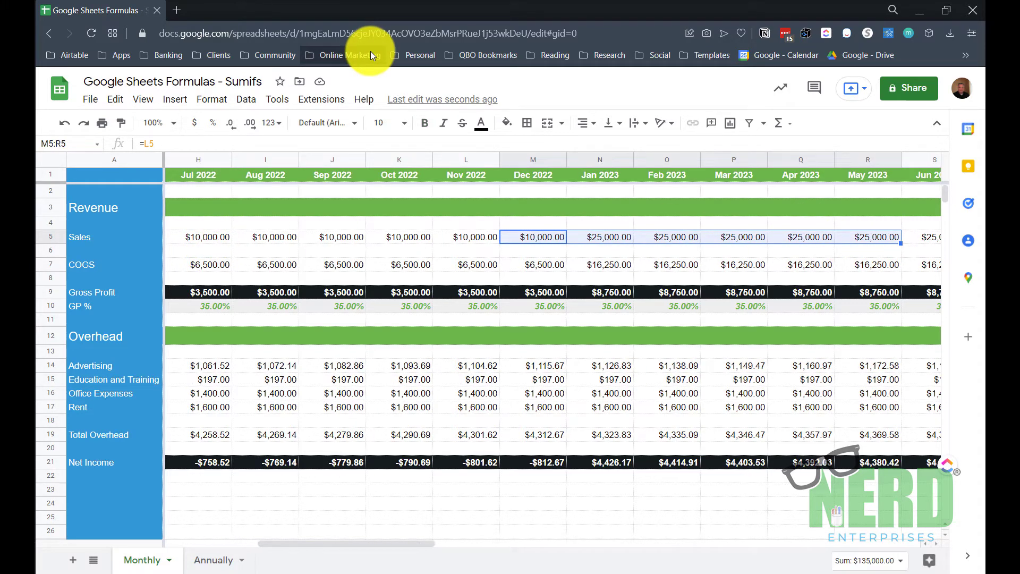
key(Right)
key(shift+Right)
key(shift+Right)
key(shift+Right)
key(shift+Right)
key(shift+Right)
key(shift+Right)
key(shift+Right)
key(shift+Right)
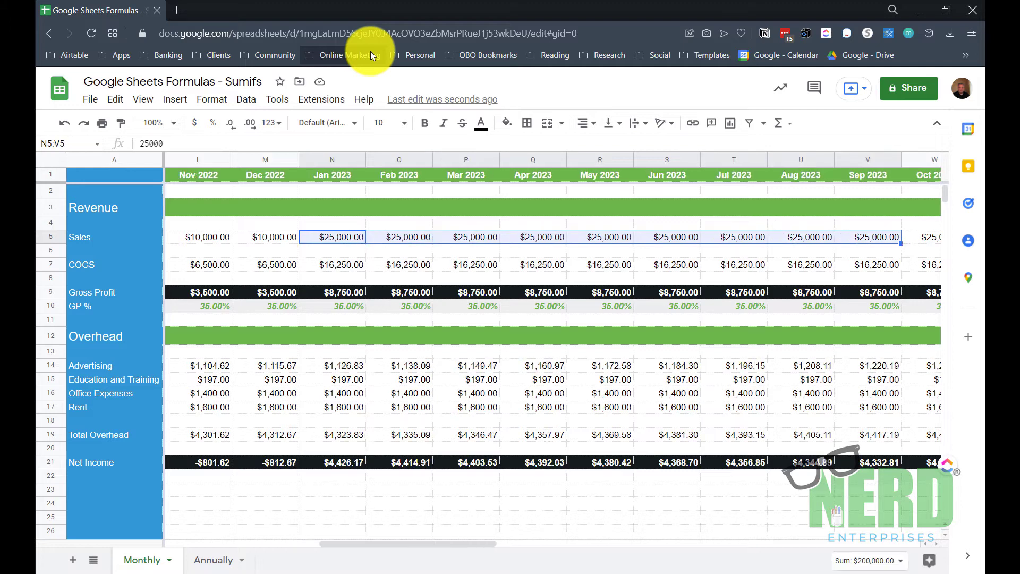
key(shift+Right)
key(shift+Right)
key(shift+Right)
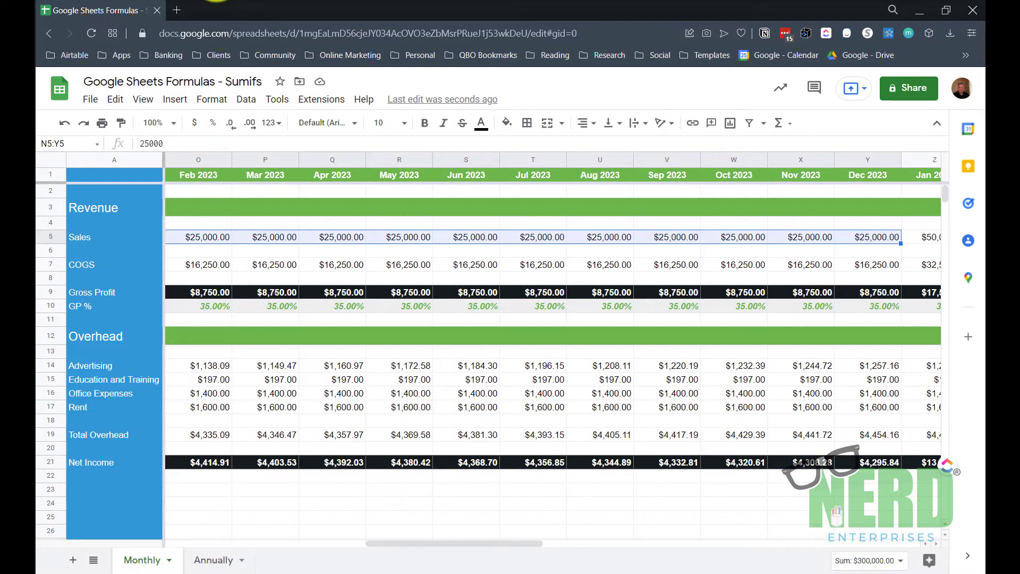
- Review the Annually sheet's C6 formula against the year-end dates in C2 and B2
click(214, 560)
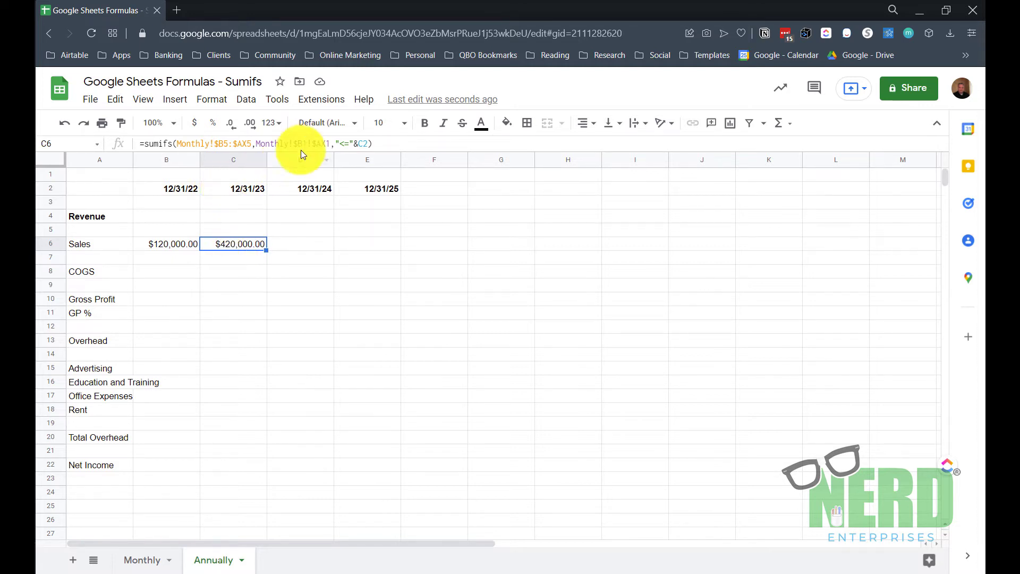
click(235, 190)
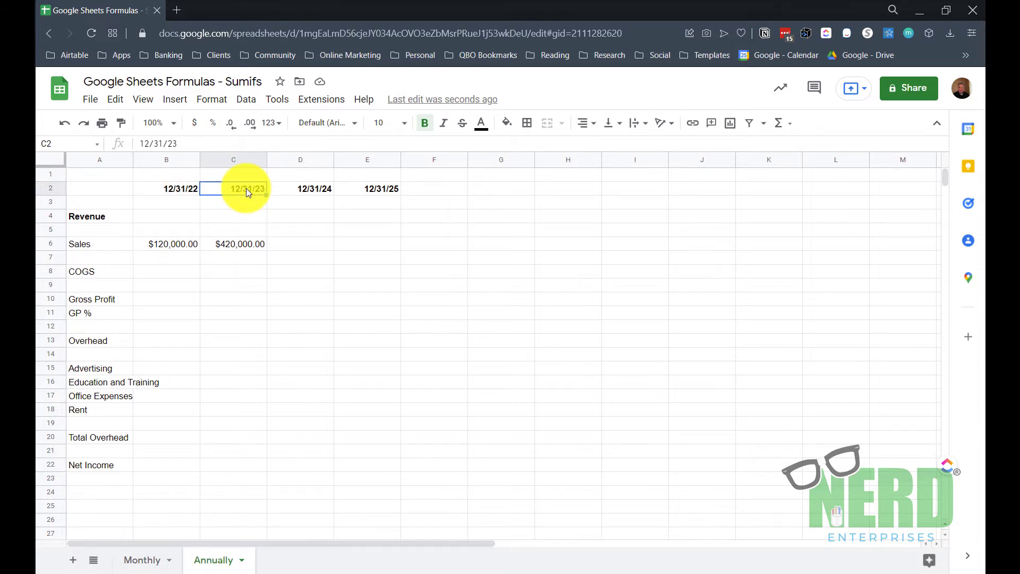
click(231, 246)
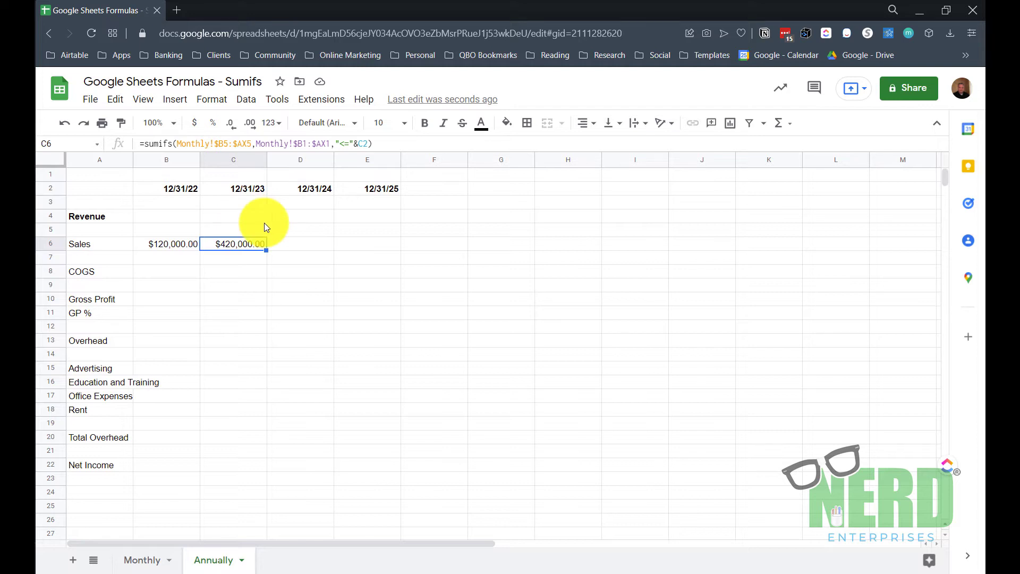
click(237, 187)
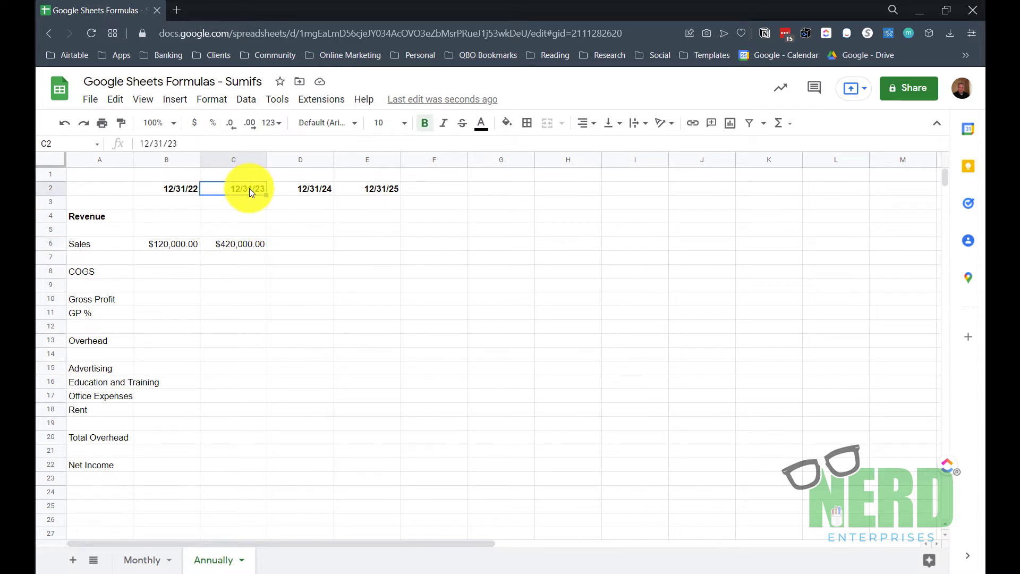
click(174, 190)
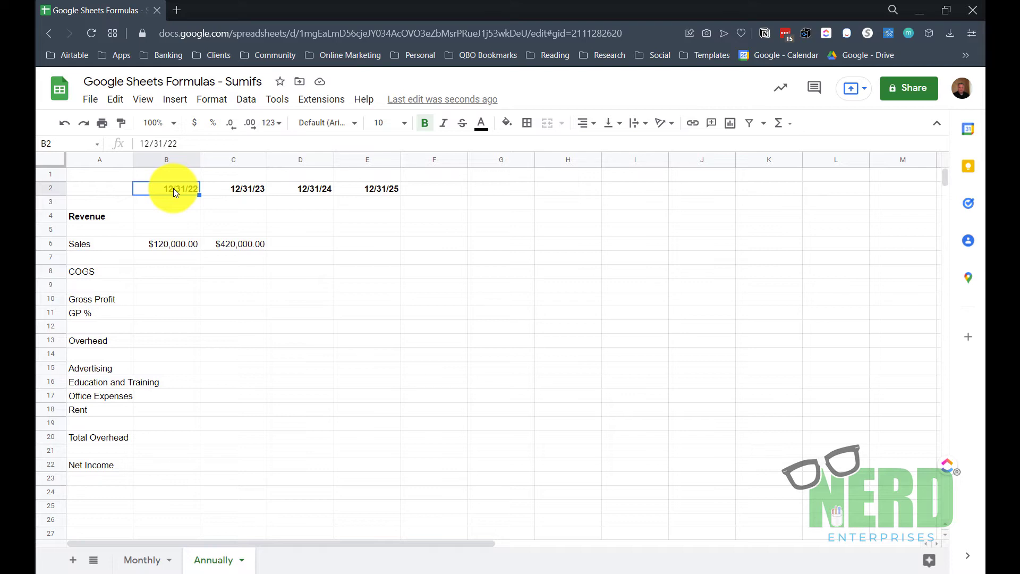
- Duplicate the criteria pair Monthly!$B1:$AX1,"<="&C2 as a second condition inside the C6 SUMIFS formula
click(236, 245)
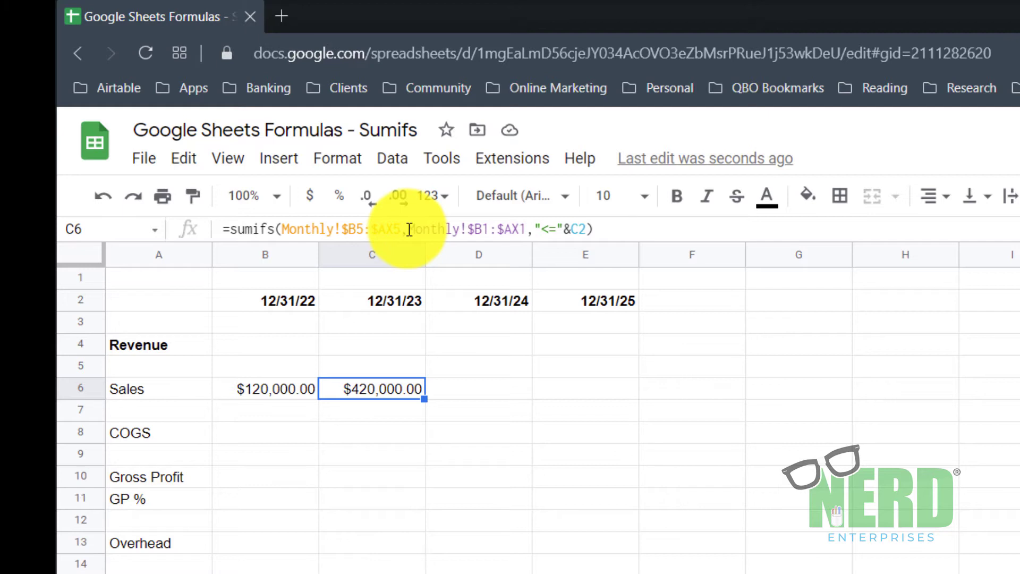
drag(410, 229, 585, 228)
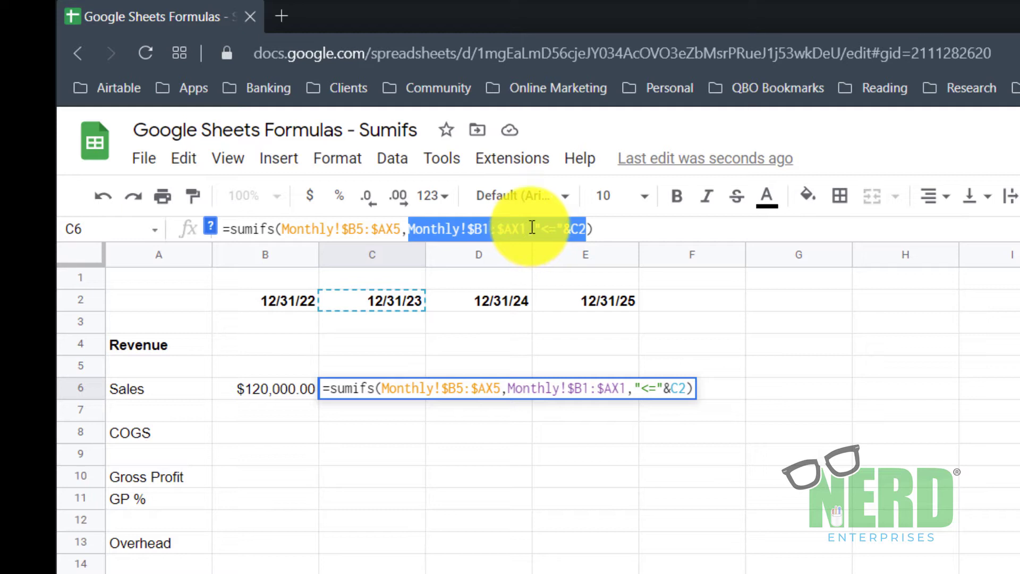
click(591, 228)
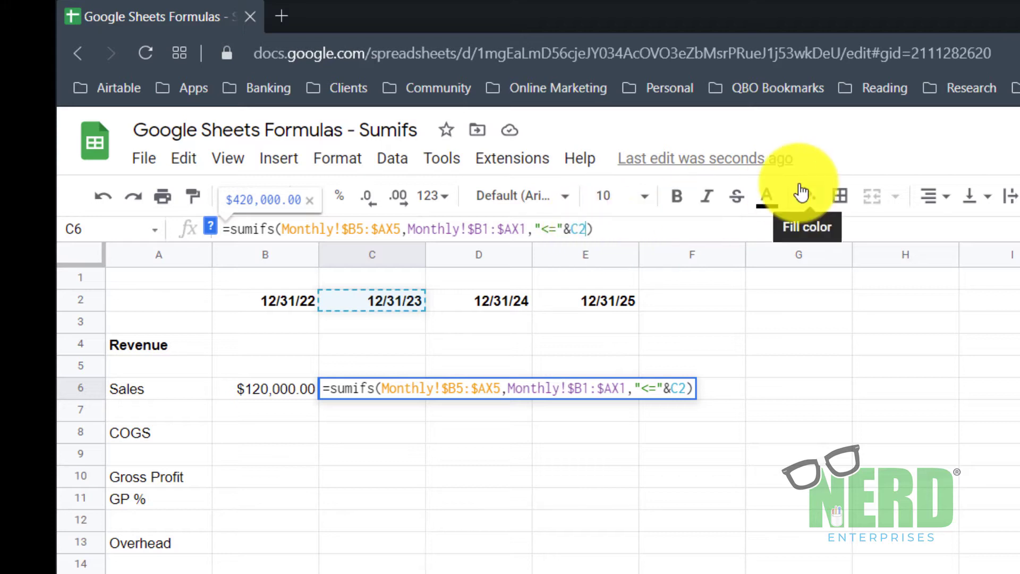
text(,)
key(ctrl+v)
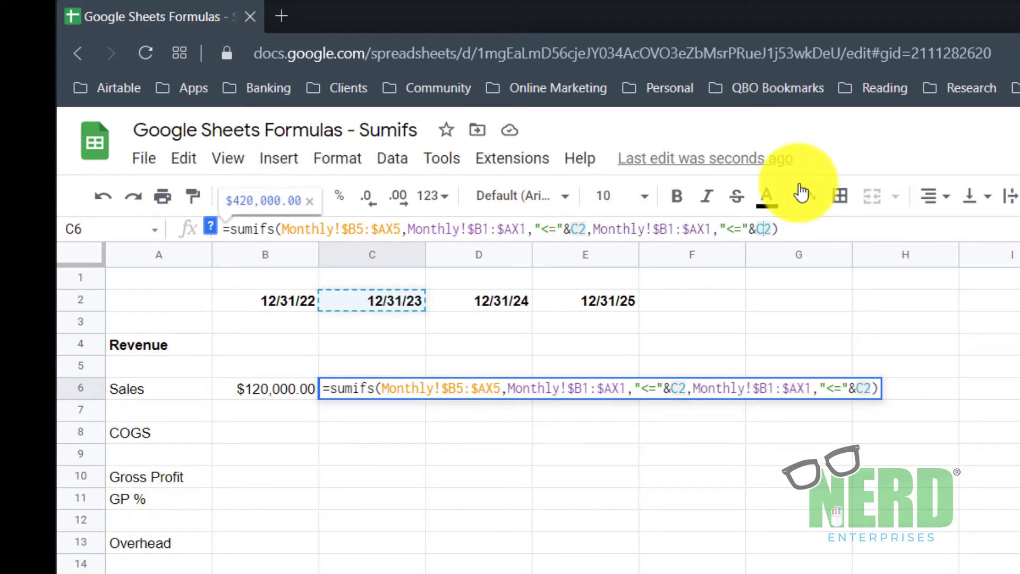
- Change the second criterion in the C6 formula to ">="&B2, referring to the previous year-end date
key(Left)
key(Left)
key(Left)
key(Left)
key(Left)
key(shift+Left)
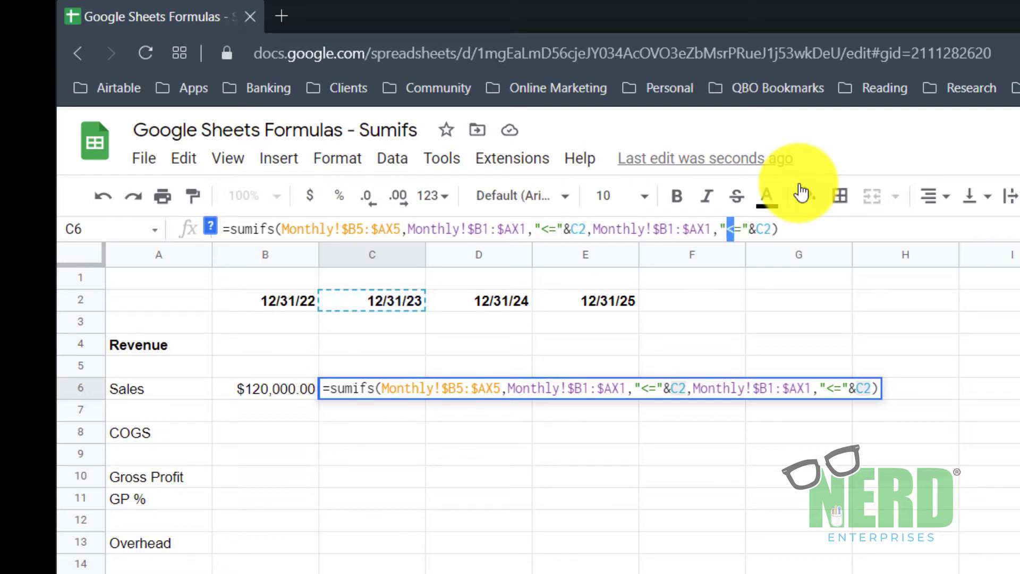
text(>)
key(Right)
key(Right)
key(Right)
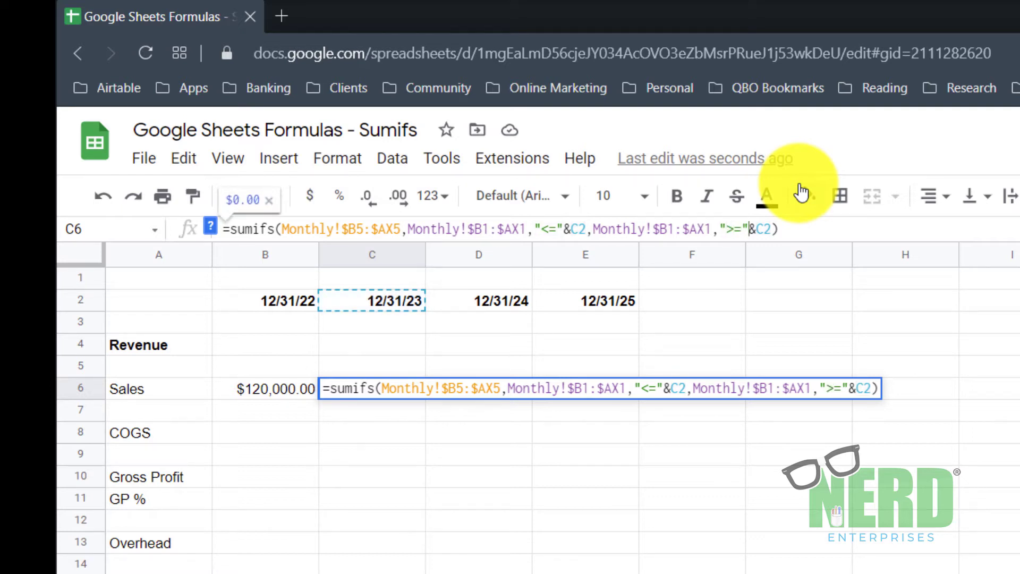
key(Delete)
text(B)
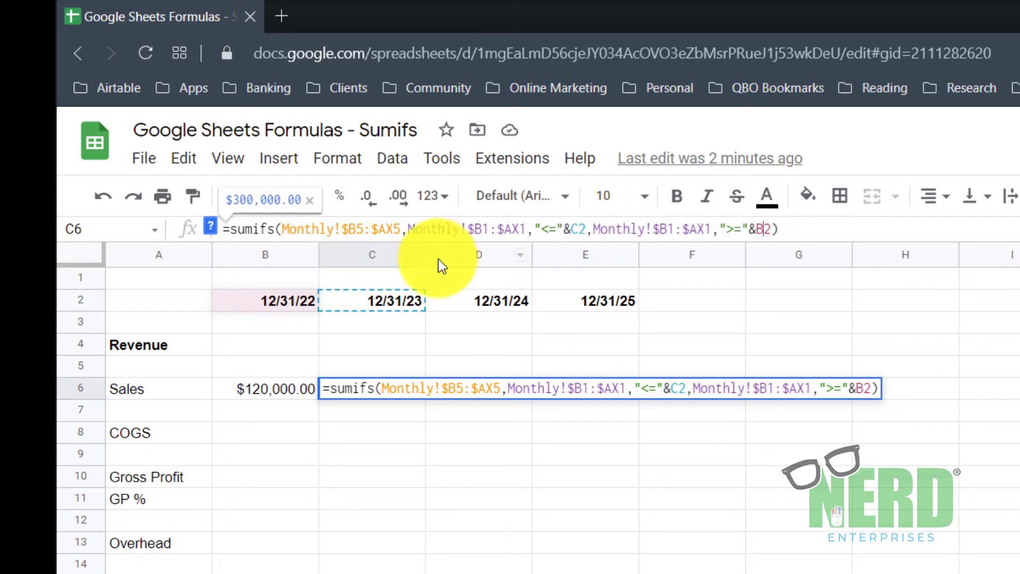
- Enter the two-condition SUMIFS formula in C6 and copy it into D6 for the 12/31/24 sales total
click(776, 229)
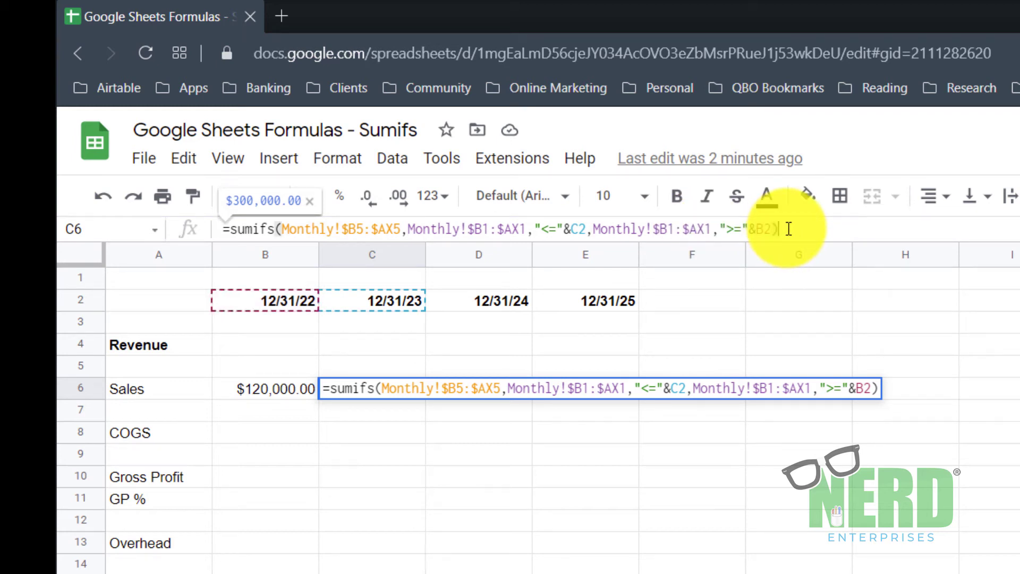
key(Return)
key(Up)
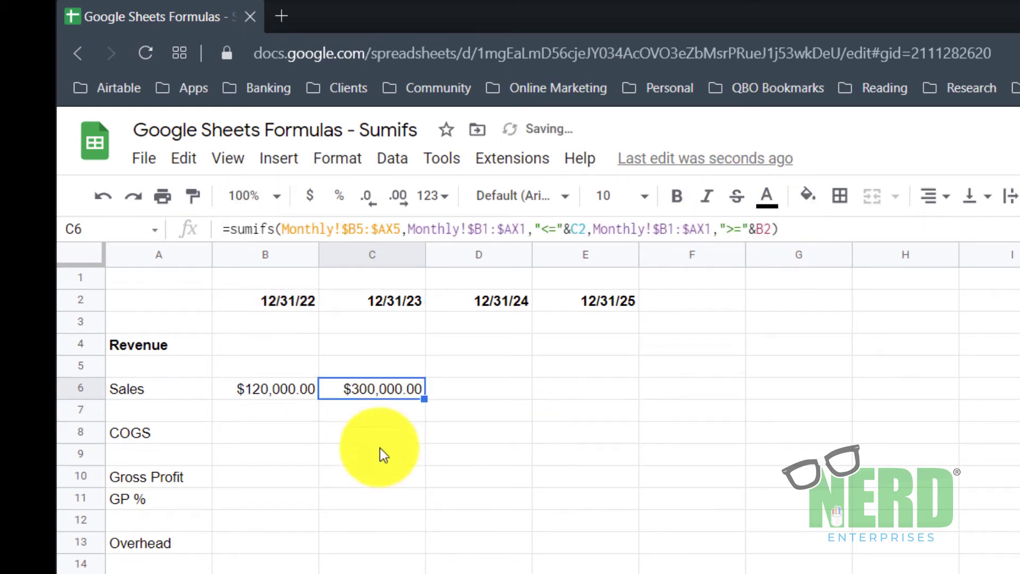
key(ctrl+c)
key(Right)
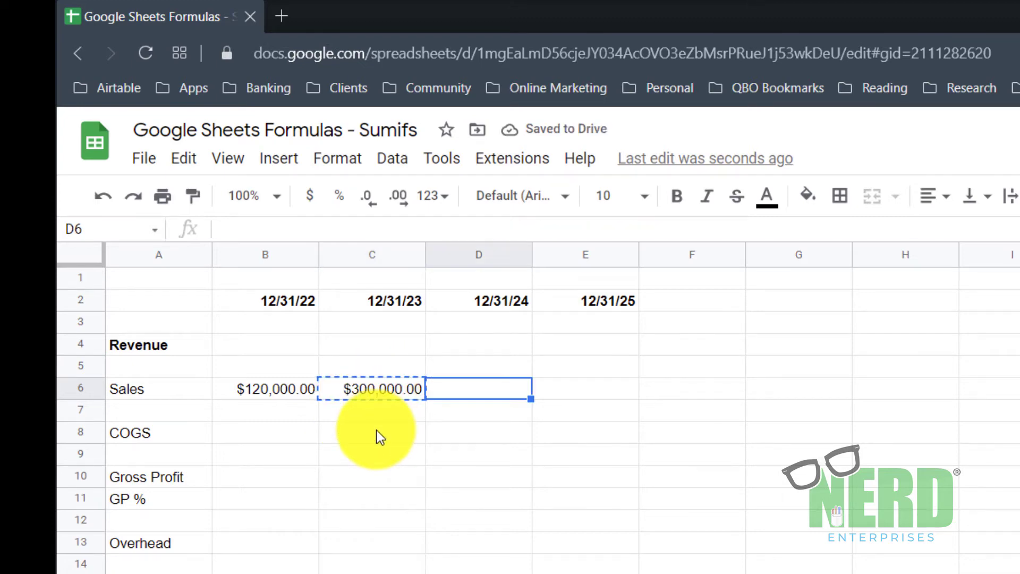
key(ctrl+v)
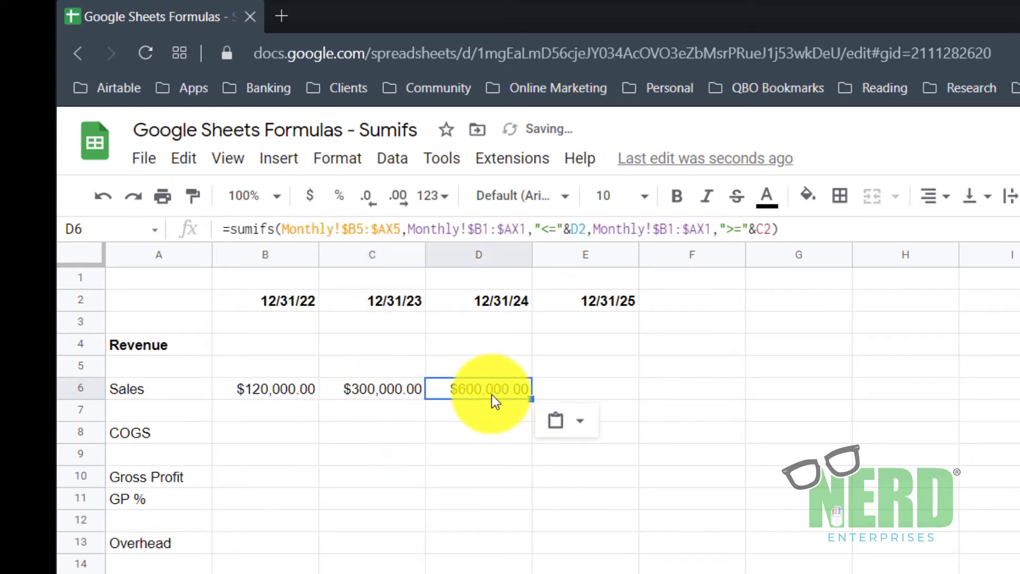
- Check the sum of the Monthly sheet's January to December 2024 sales in Z5:AK5
click(148, 559)
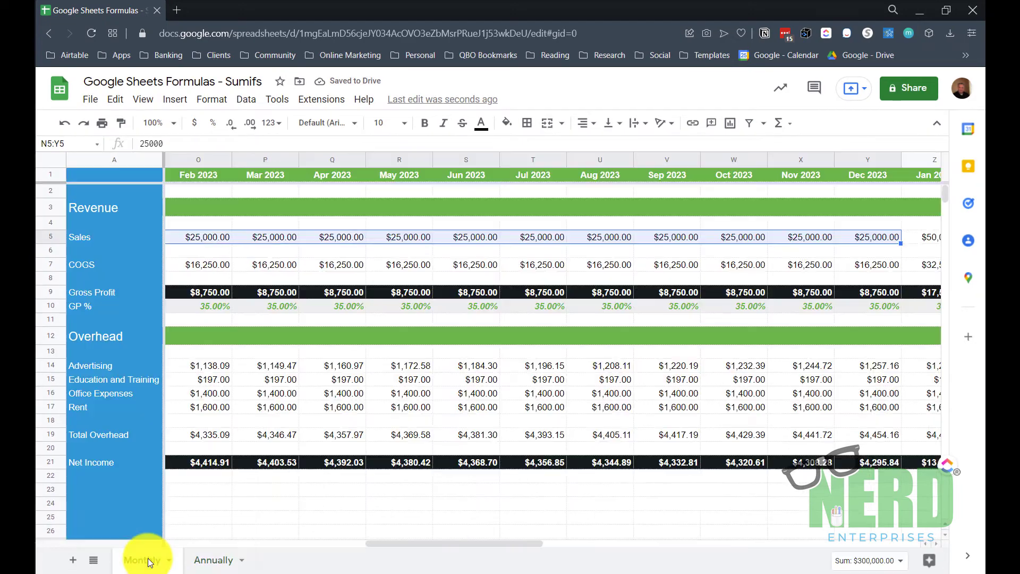
click(913, 236)
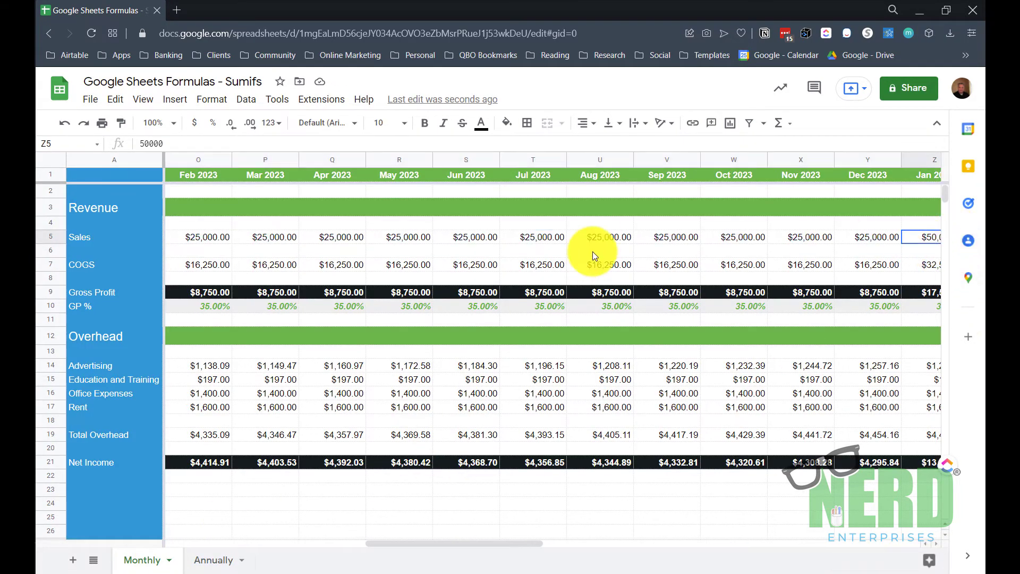
scroll(584, 277, right, 6)
scroll(569, 307, right, 18)
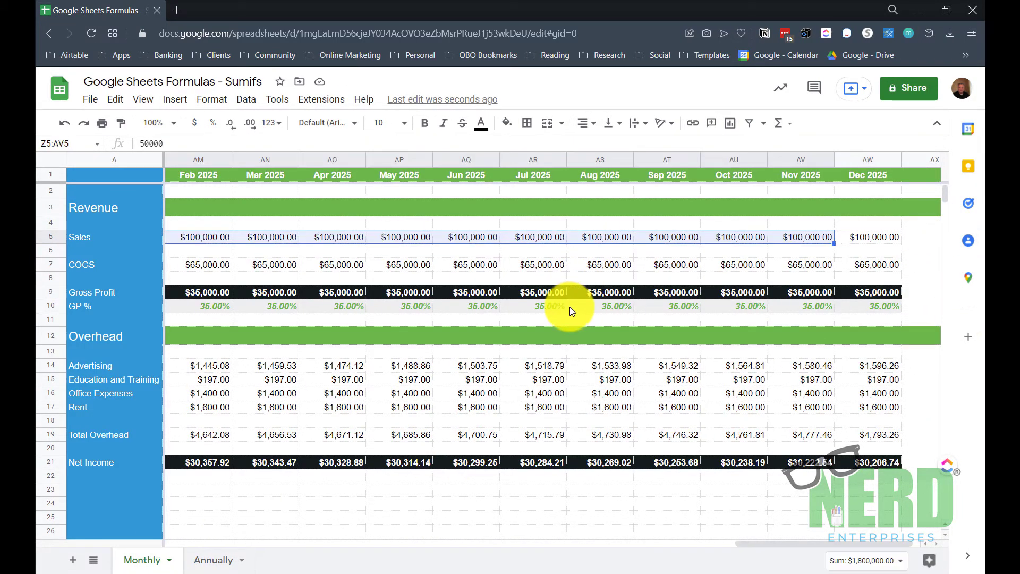
scroll(569, 307, left, 14)
key(shift+Right)
key(shift+Right)
key(shift+Right)
key(shift+Right)
key(shift+Right)
key(shift+Right)
key(shift+Right)
key(shift+Right)
key(shift+Right)
key(shift+Right)
key(shift+Right)
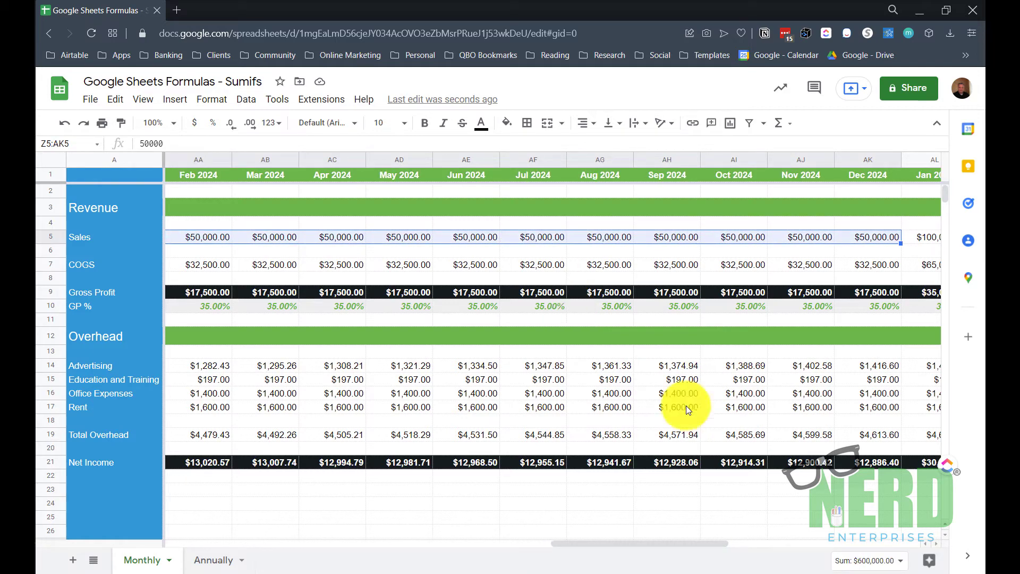
- Paste the Sales SUMIFS formula into E6 on the Annually sheet for the 12/31/25 total
click(215, 559)
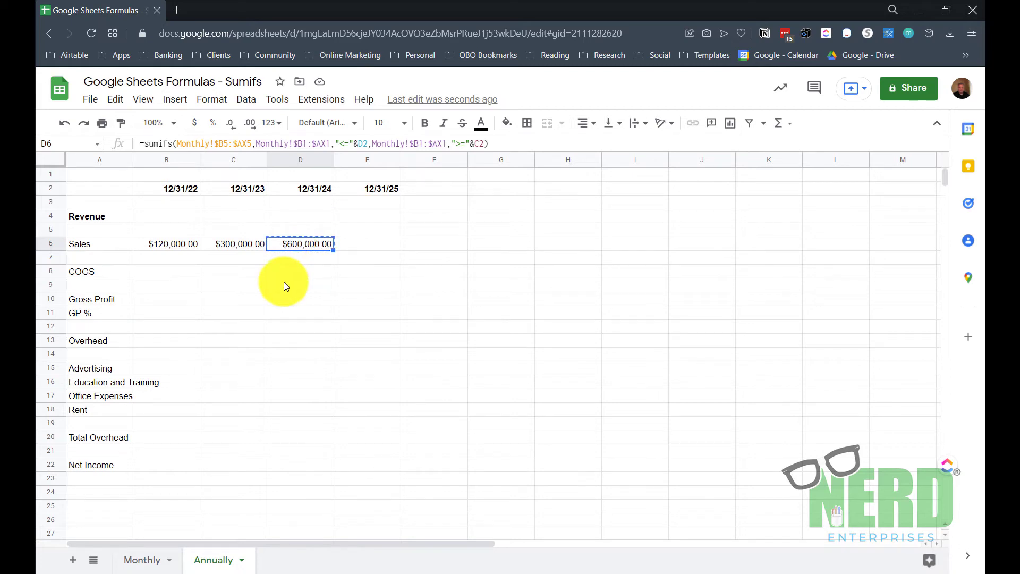
key(Right)
key(ctrl+v)
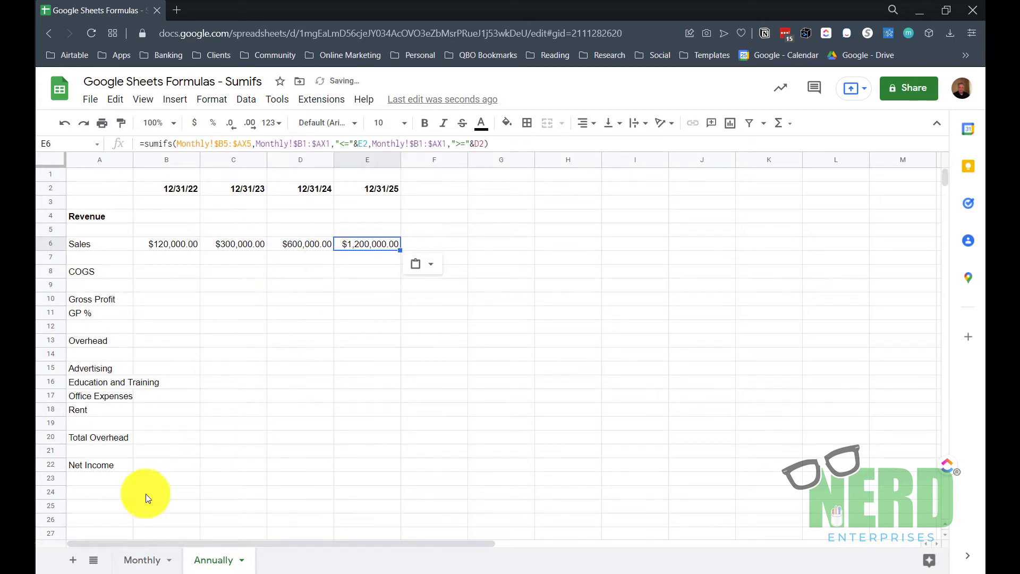
- Check the sum of the Monthly sheet's January to December 2025 sales in AL5:AW5
click(138, 559)
scroll(754, 360, right, 2)
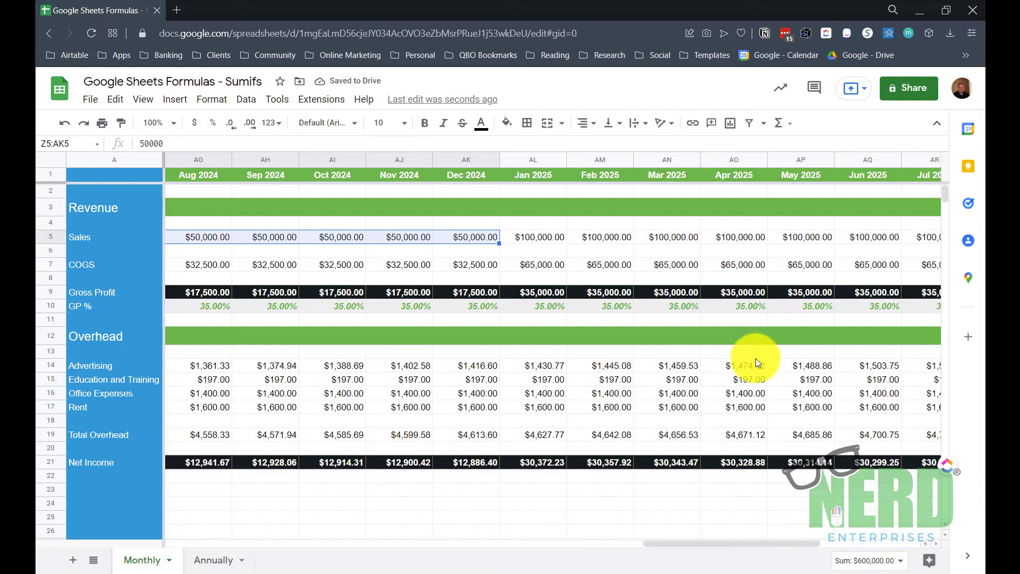
click(538, 236)
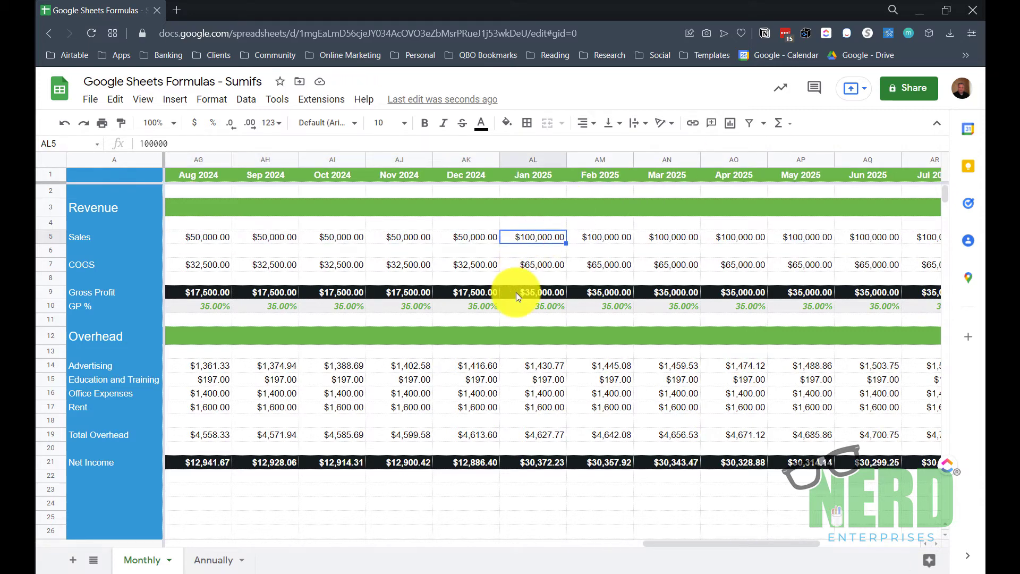
key(ctrl+shift+Right)
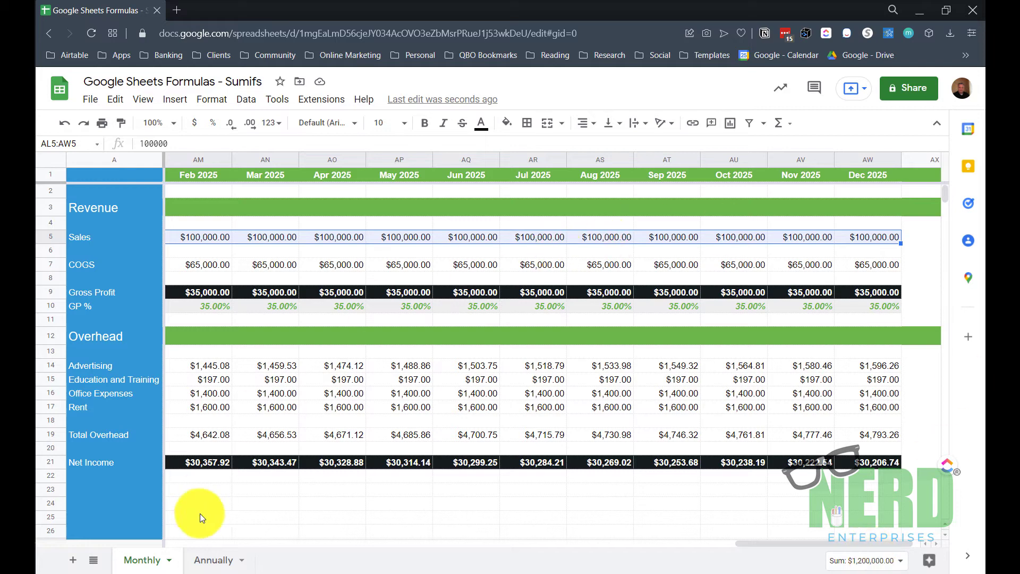
- Copy the annual Sales formulas in B6:E6 on the Annually sheet
click(204, 567)
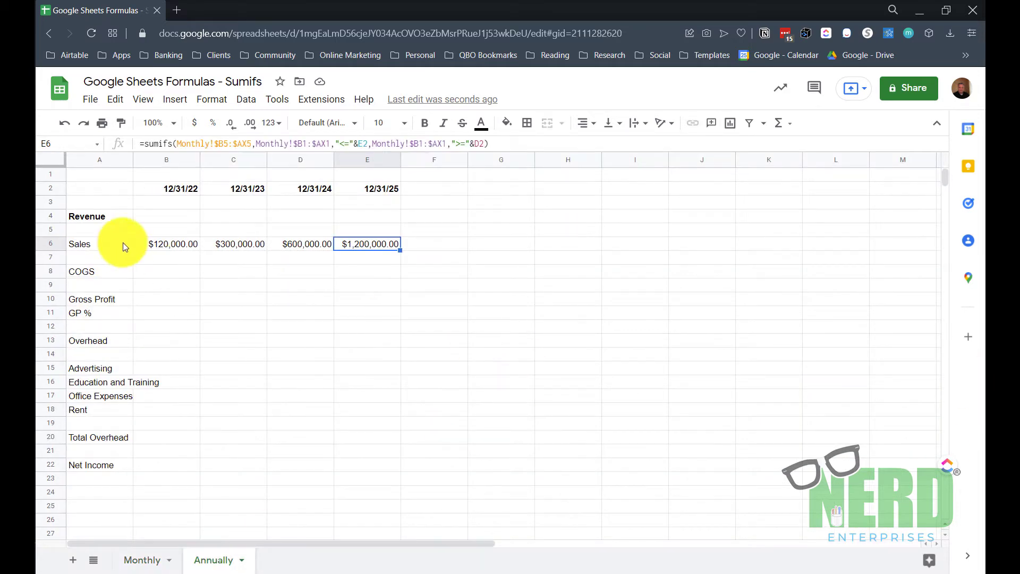
click(167, 252)
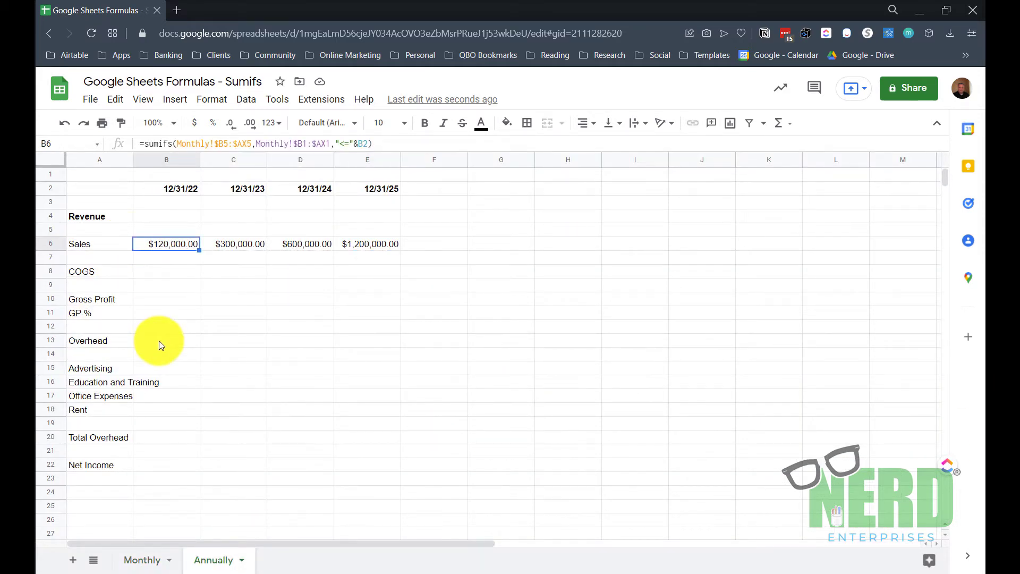
key(ctrl+shift+Right)
key(ctrl+c)
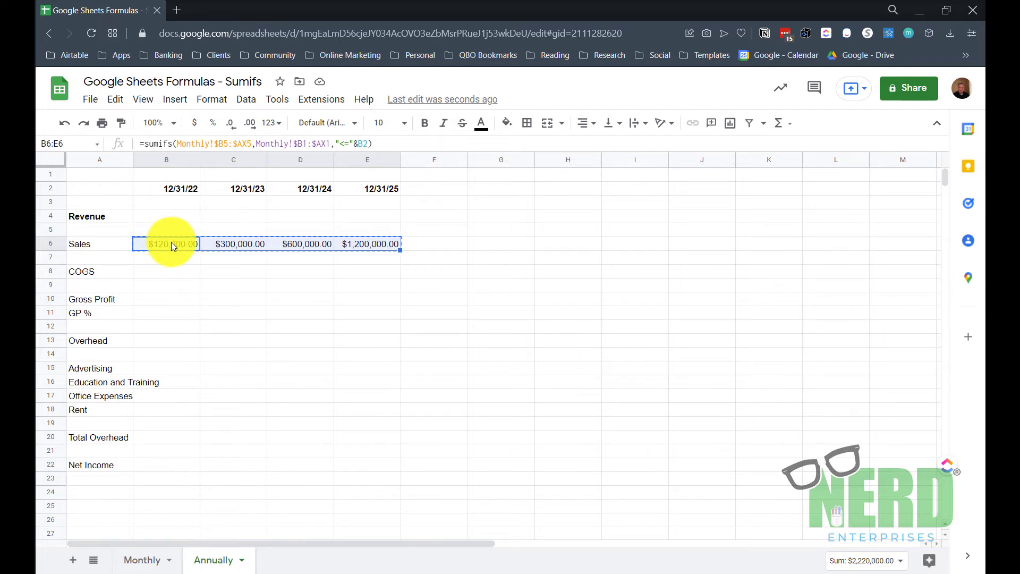
- Compare the Sales formulas across B6:E6 and how their date conditions differ between the first and following years
click(237, 244)
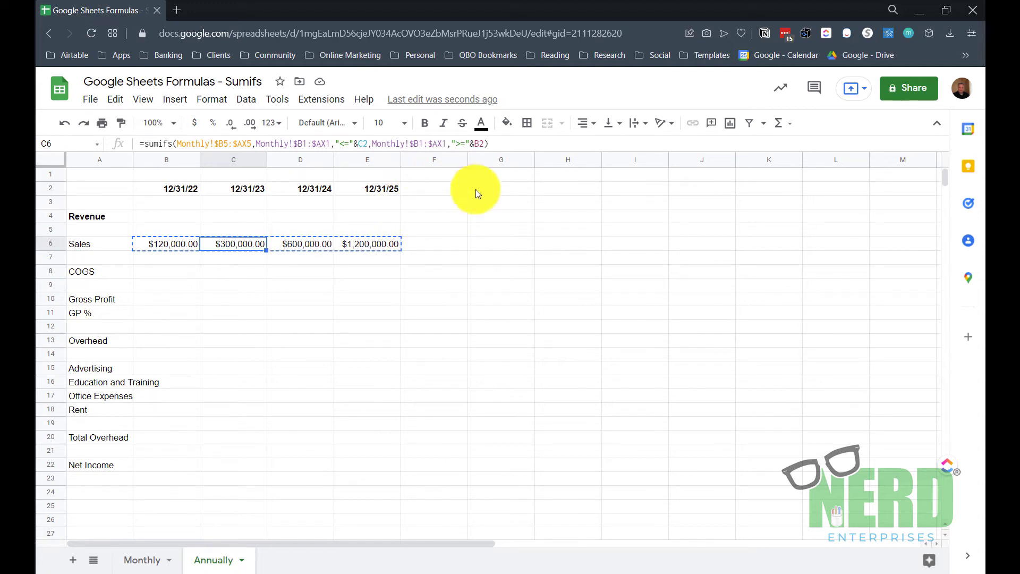
click(367, 243)
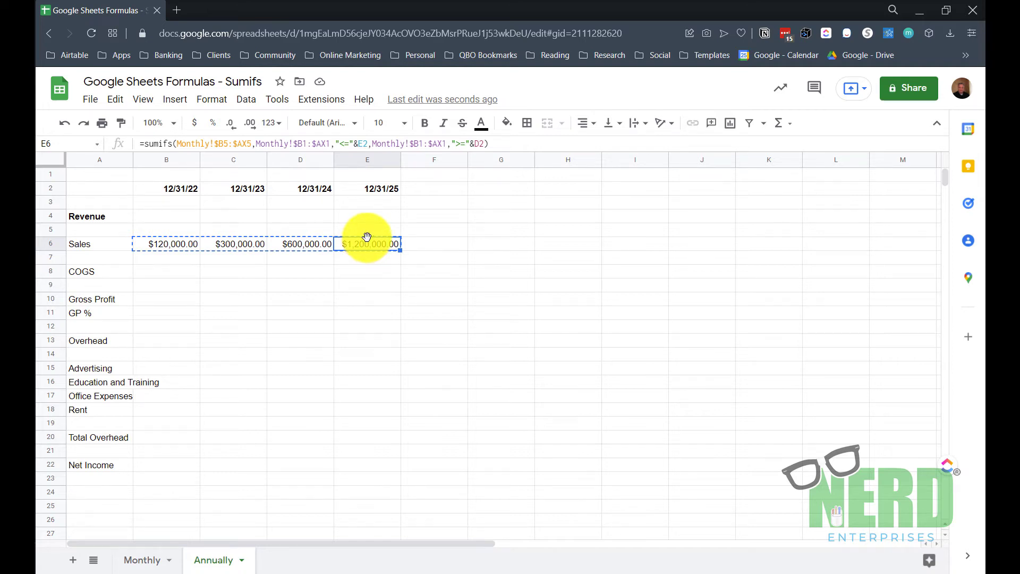
drag(403, 244, 641, 260)
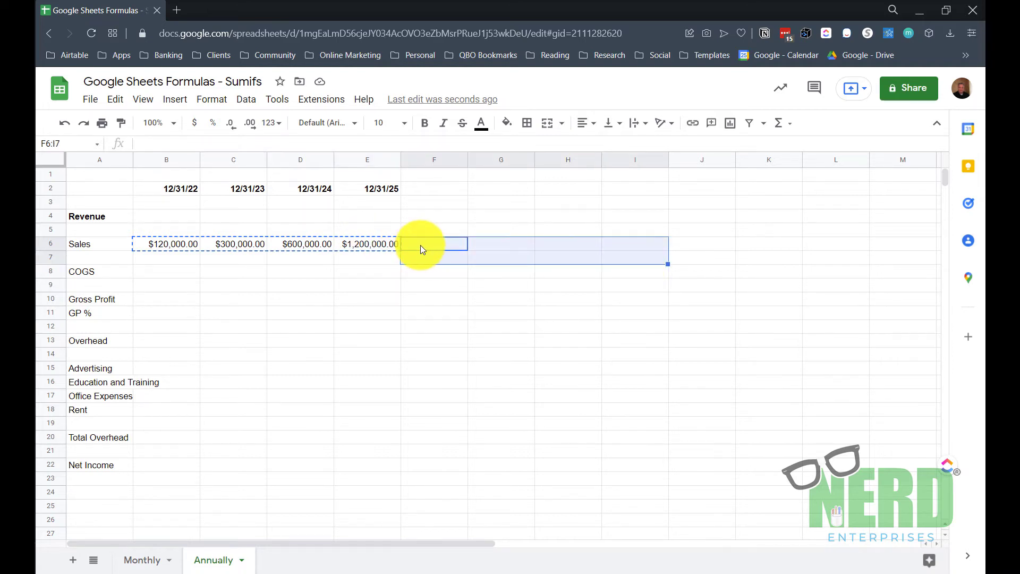
click(419, 245)
click(150, 244)
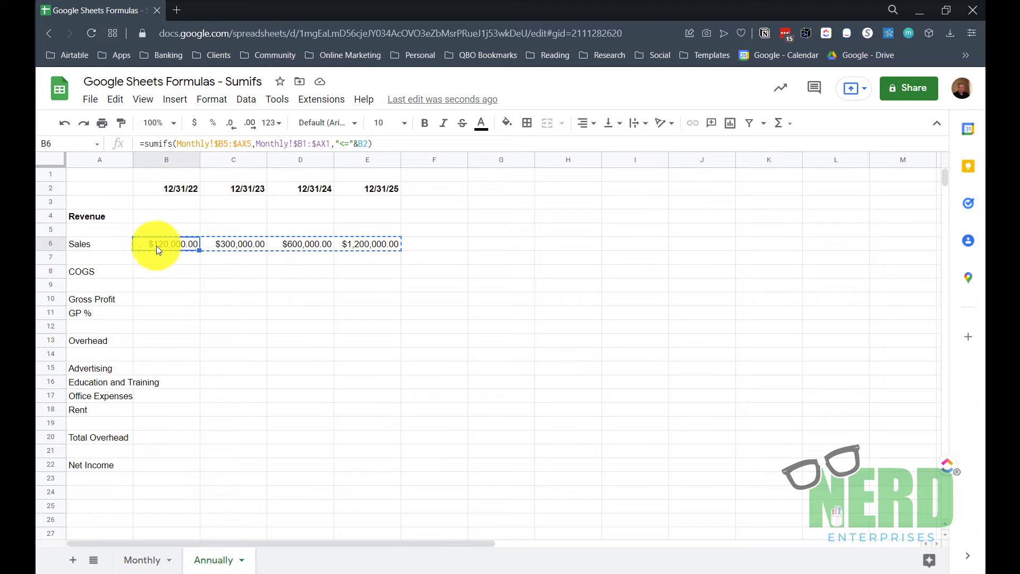
drag(169, 244, 355, 249)
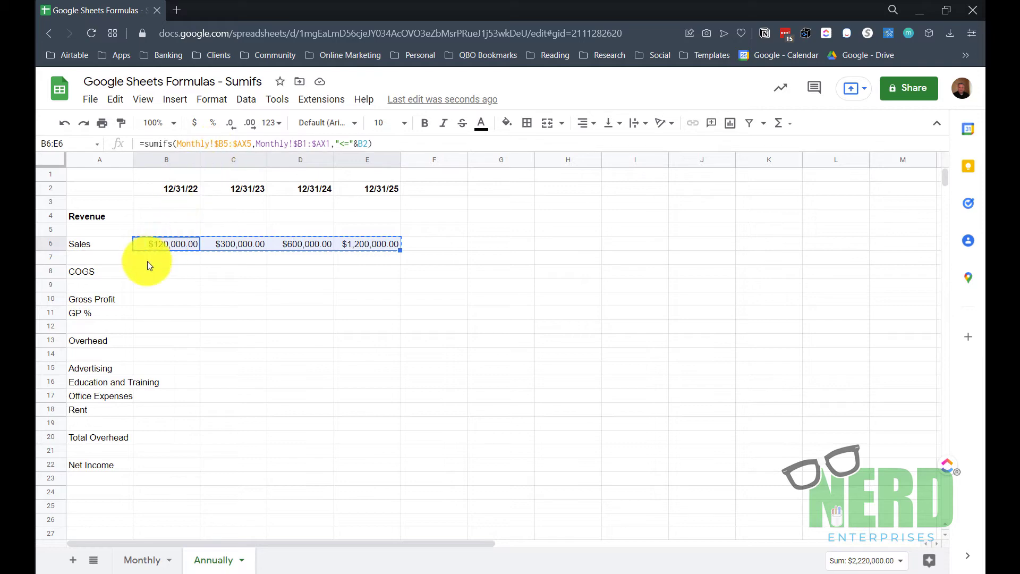
- Review the Monthly sheet's row labels from Revenue to Net Income in A3:A21 against the Annually sheet's layout
click(140, 560)
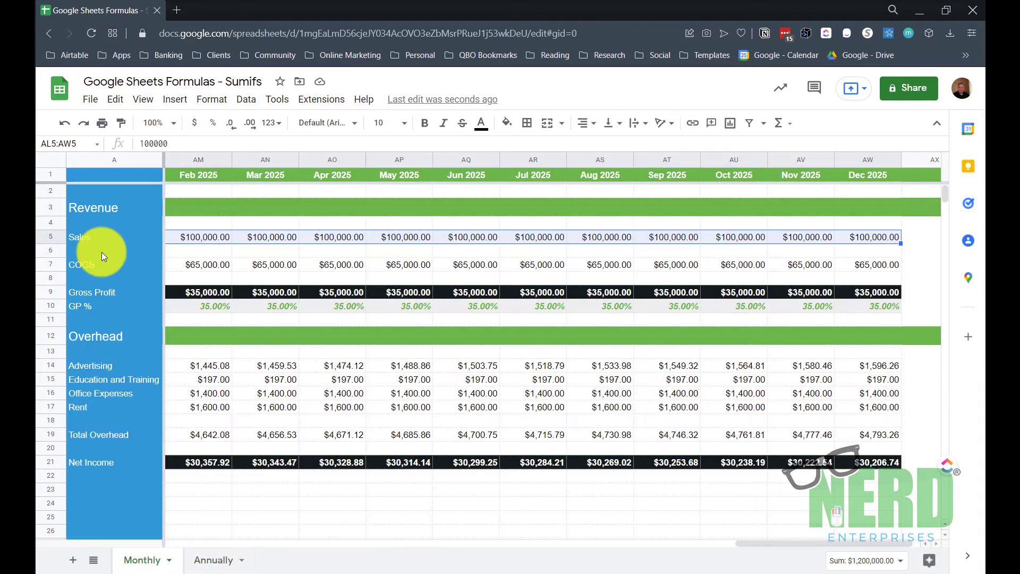
click(85, 209)
click(84, 243)
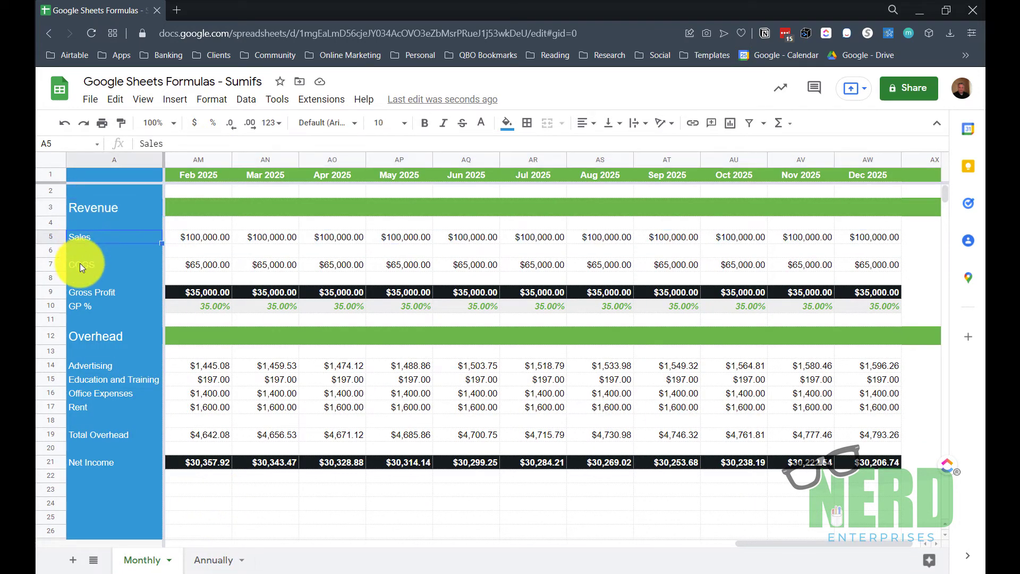
click(80, 263)
drag(85, 210, 83, 467)
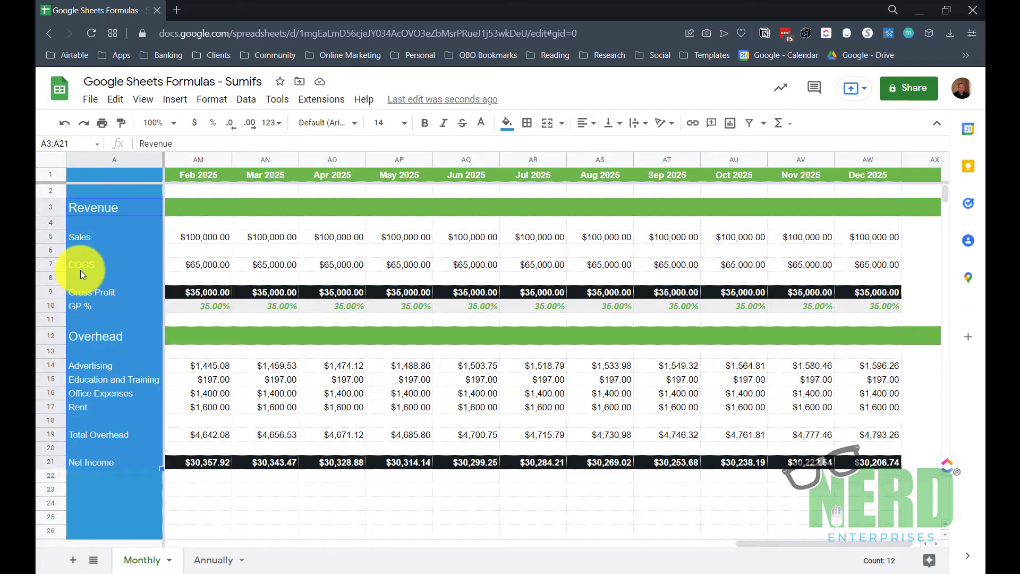
click(211, 559)
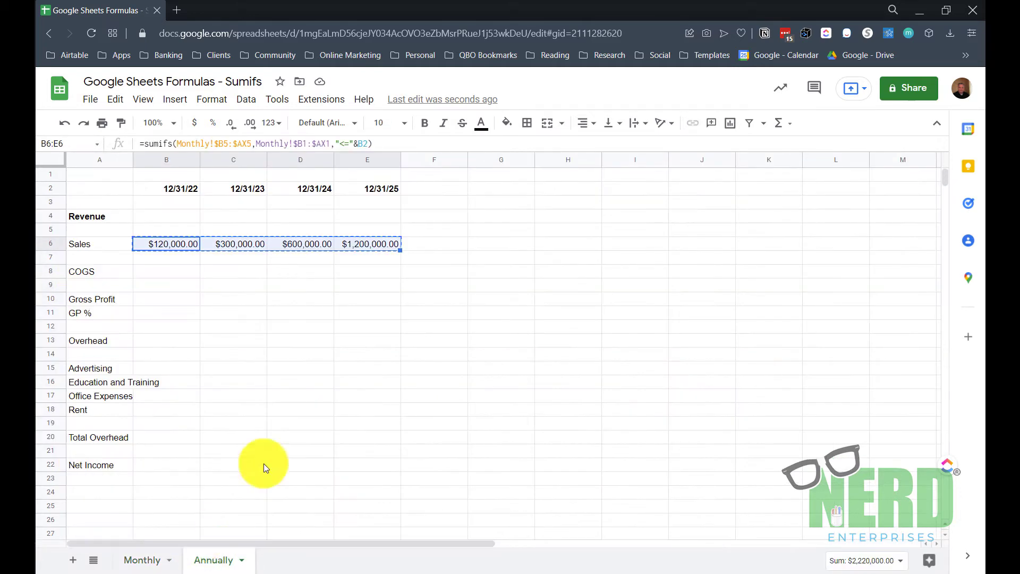
- Paste the copied Sales formulas into the COGS row, B8:E8, on the Annually sheet
click(148, 276)
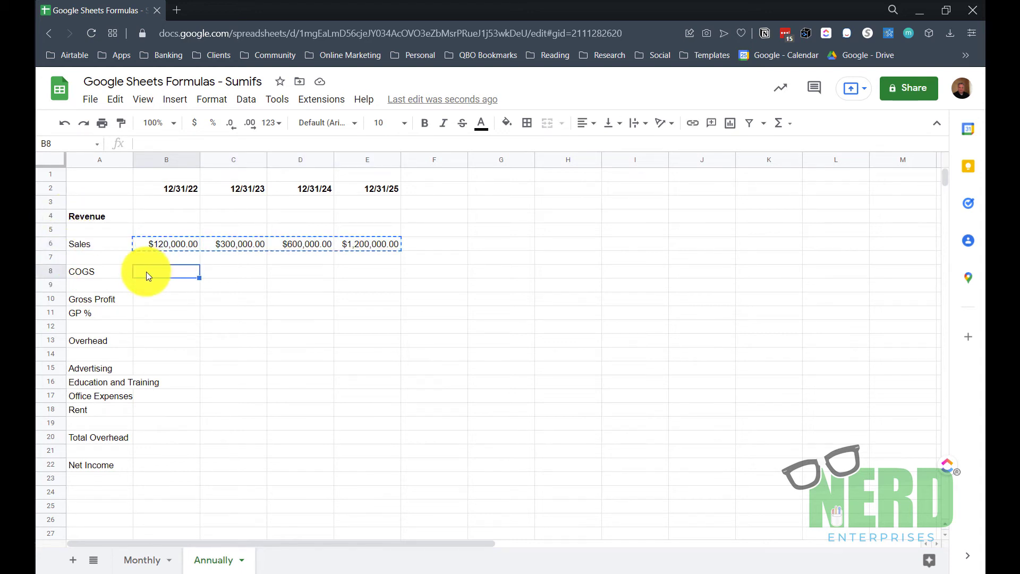
key(Up)
key(Up)
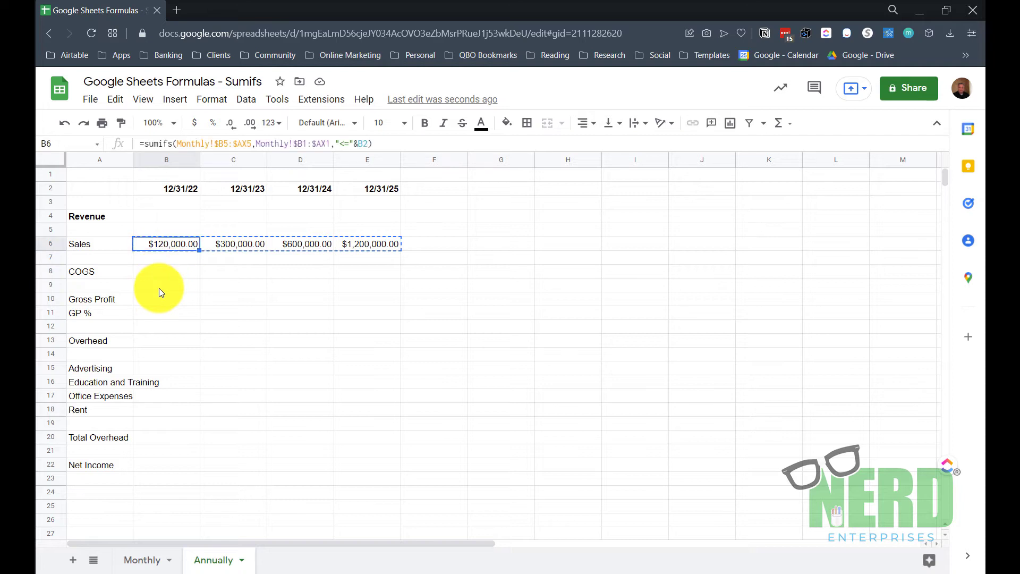
key(ctrl+shift+Right)
key(Down)
key(Down)
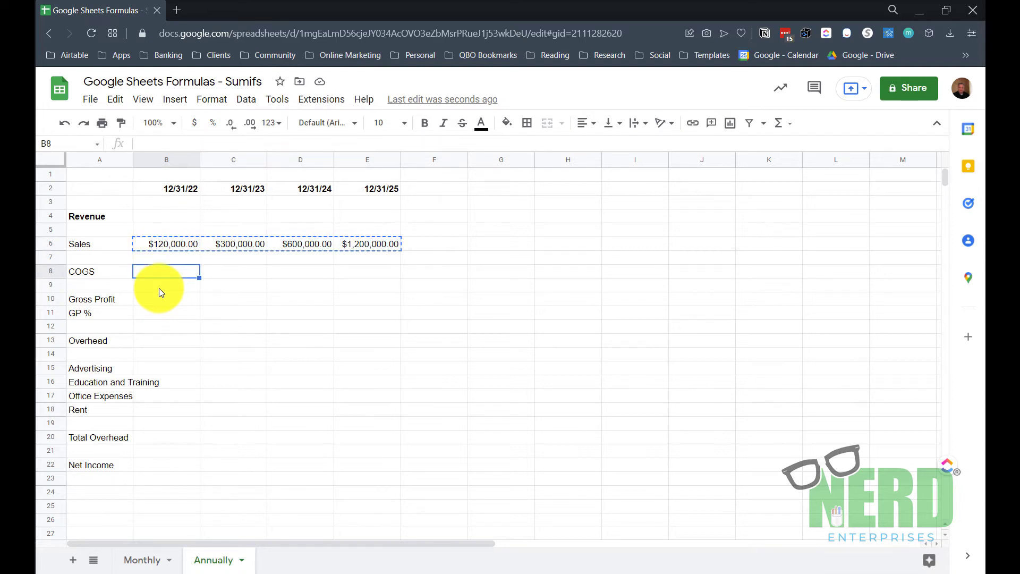
key(ctrl+v)
key(Down)
key(Up)
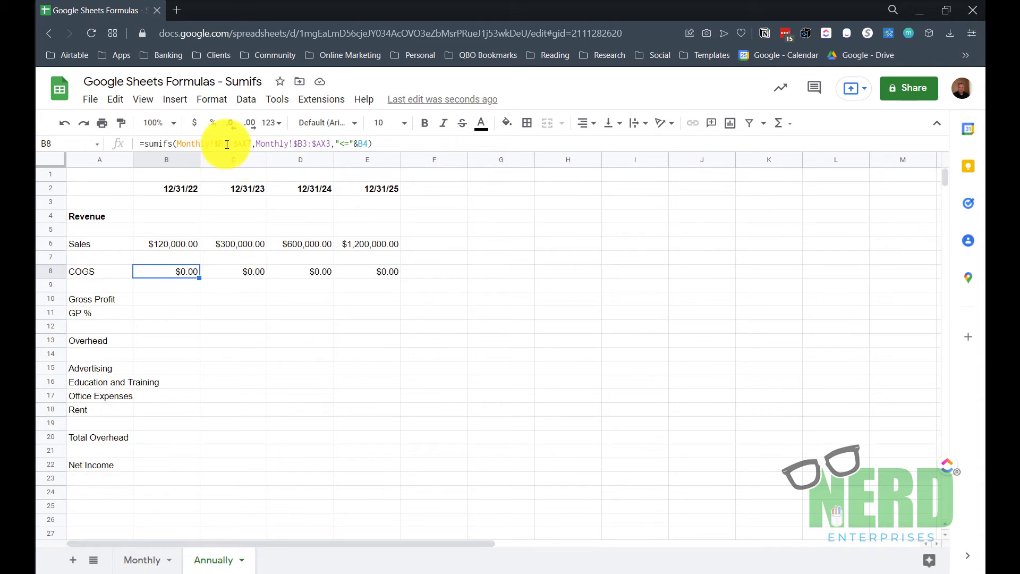
- Check the B8 formula's references against the Monthly sheet's COGS row 7 and the date headers in row 1
click(137, 554)
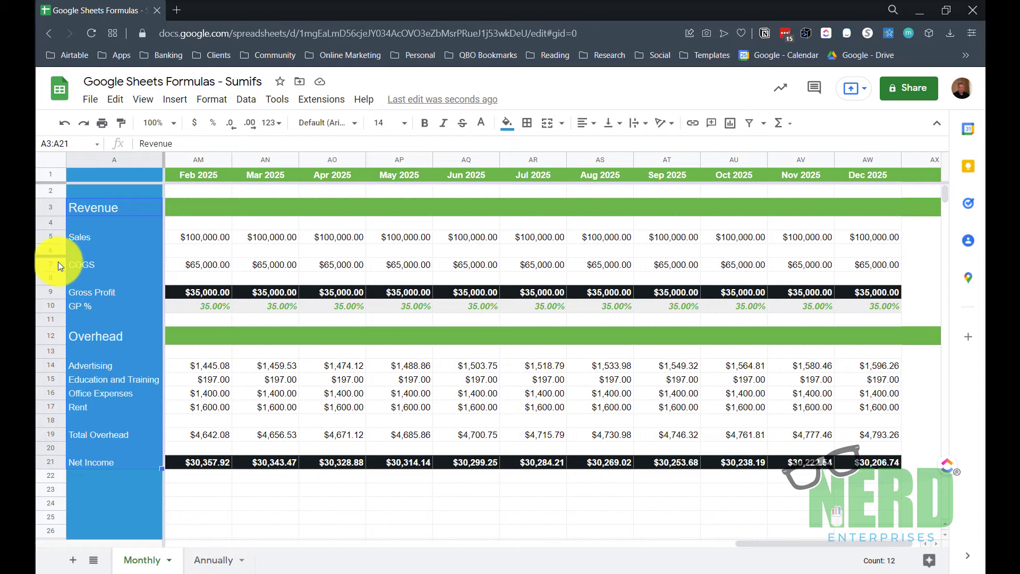
click(59, 264)
click(204, 552)
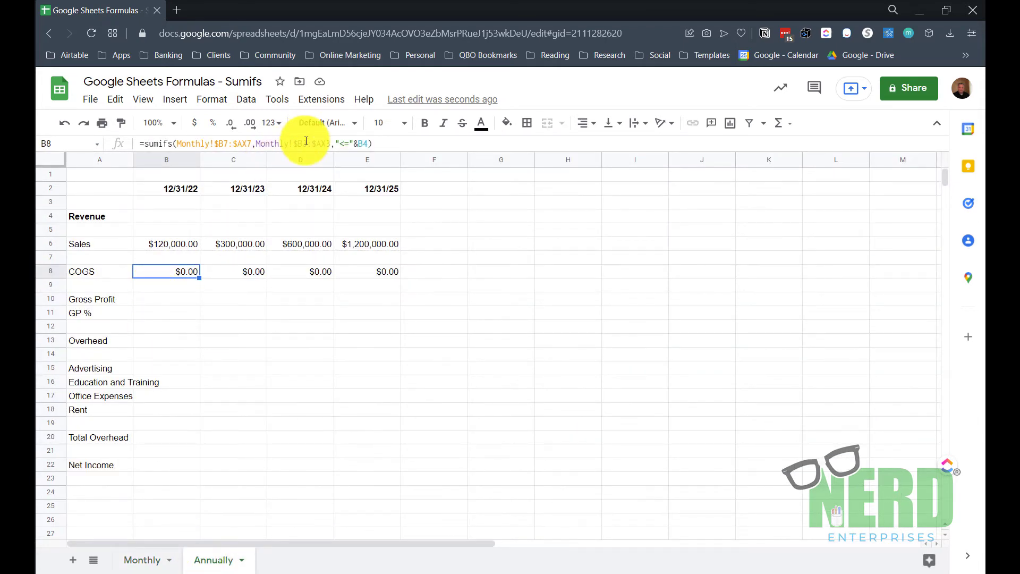
click(143, 558)
click(197, 179)
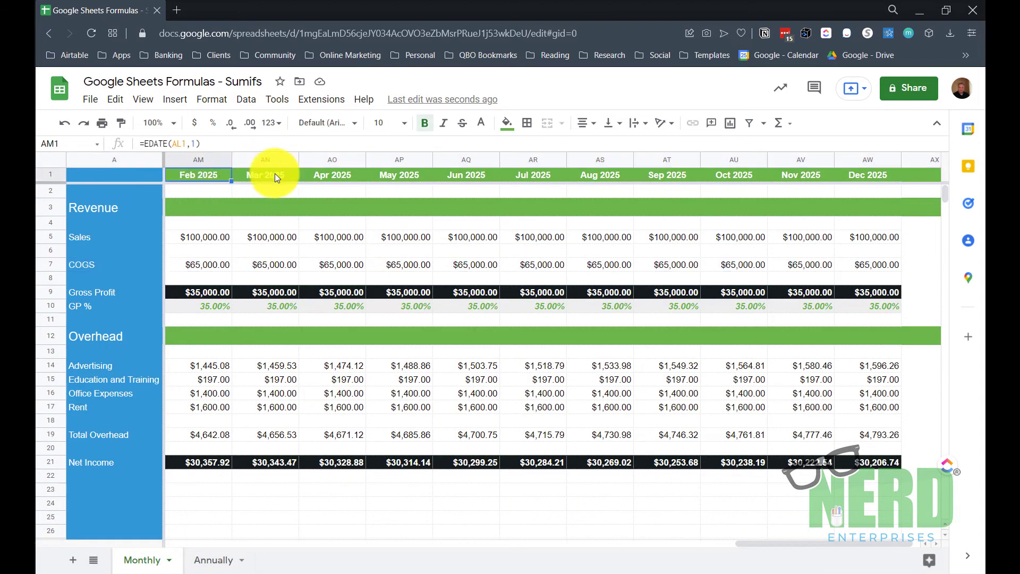
click(205, 559)
- Lock the row of the date range in the Annually sheet's B6 Sales formula, making it Monthly!$B$1:$AX$1
click(177, 244)
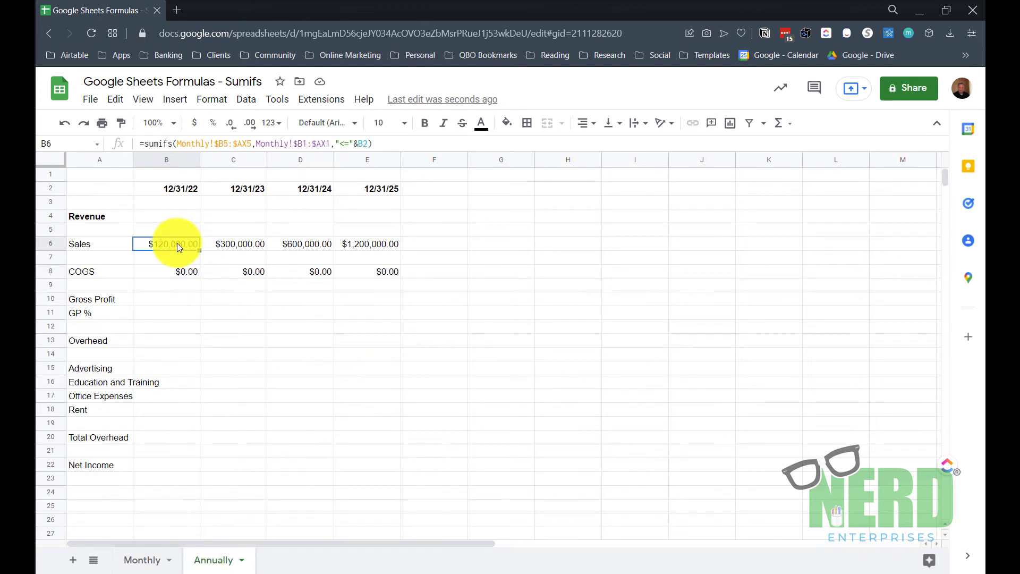
click(304, 142)
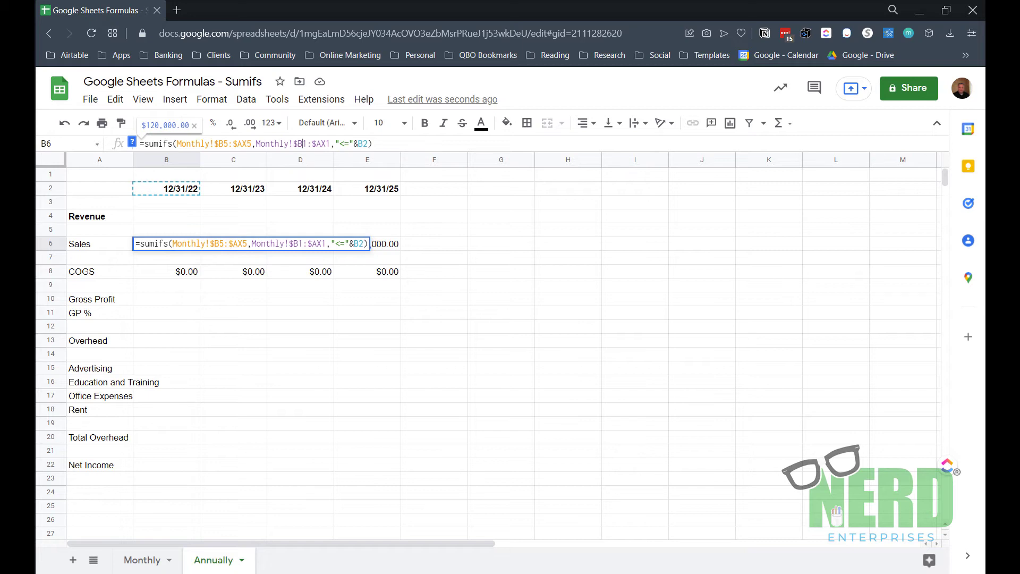
text($B$)
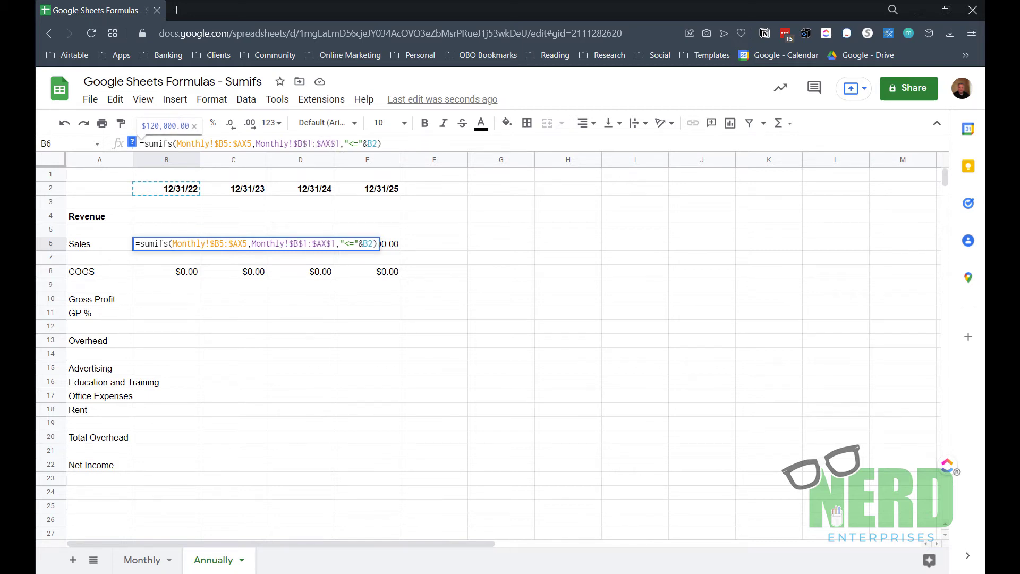
key(Return)
key(Up)
- Lock the rows of both date ranges in the C6 Sales formula, making each Monthly!$B$1:$AX$1
key(Right)
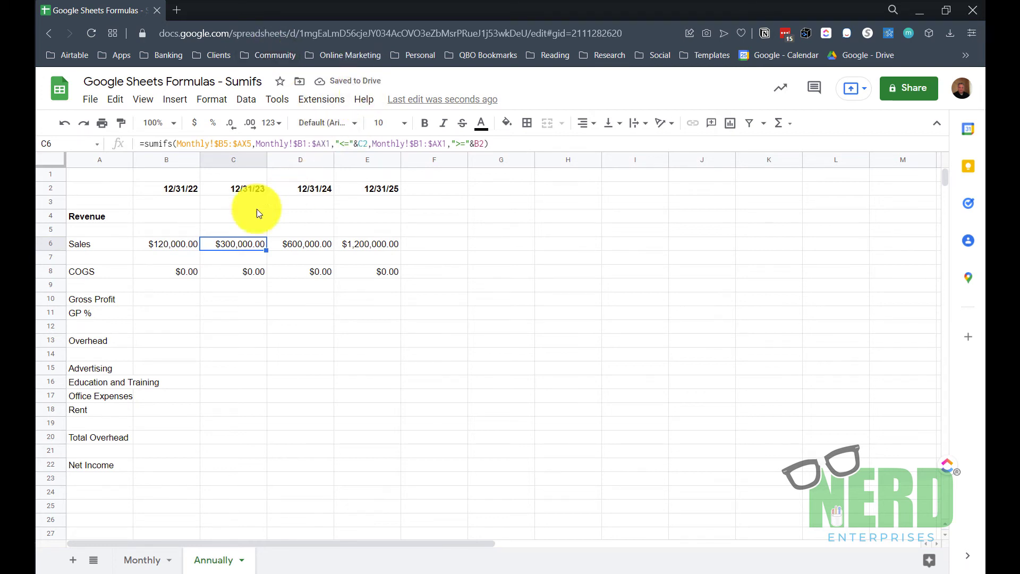
click(302, 143)
text($)
key(Right)
key(Right)
key(Right)
key(Right)
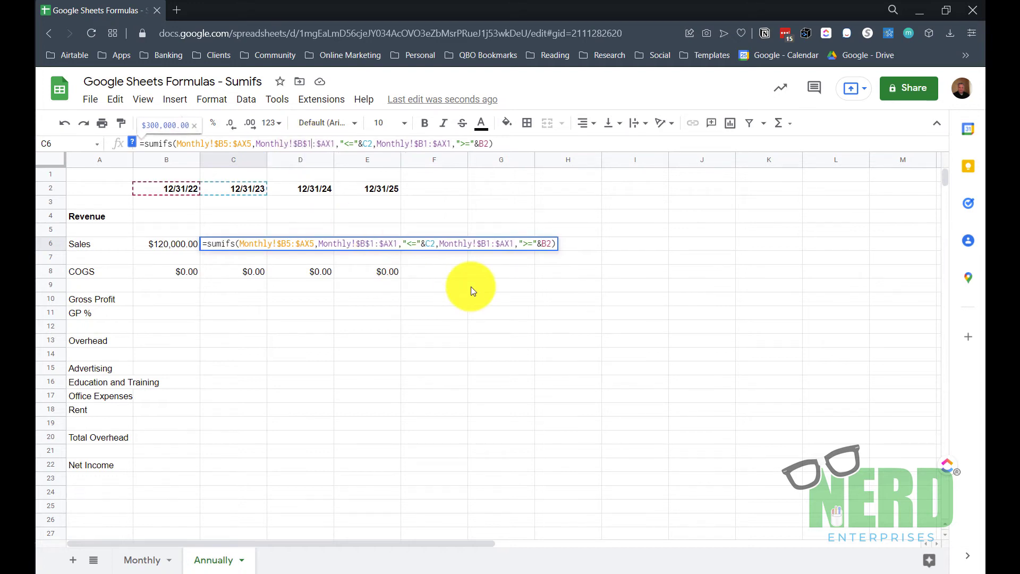
key(Right)
text($)
key(Right)
key(Right)
key(Right)
key(Right)
key(Right)
key(Right)
key(Right)
key(Right)
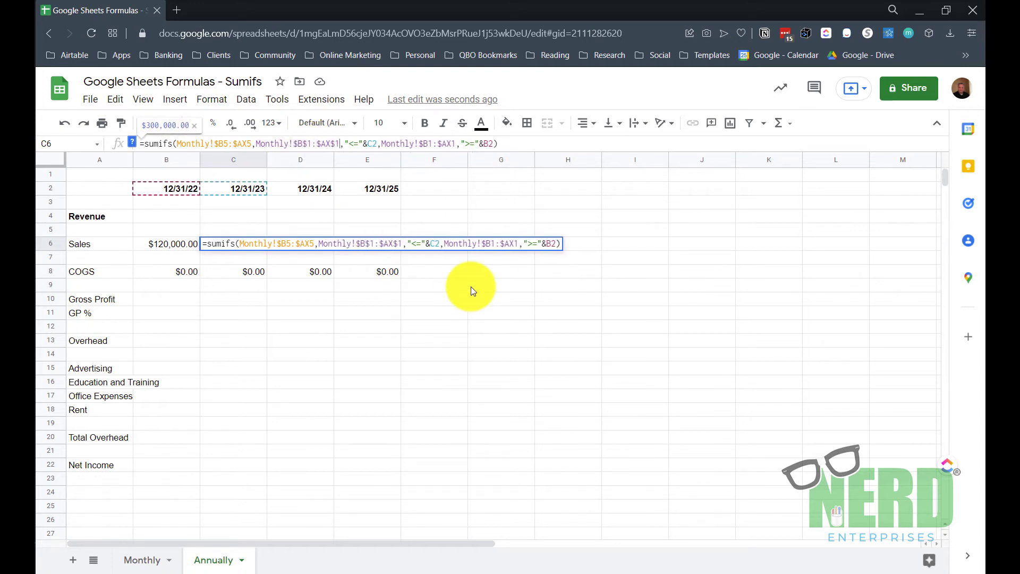
key(Right)
key(Right)
key(Right)
key(Right)
key(Right)
key(Right)
key(Right)
key(Right)
key(Right)
key(Right)
key(Right)
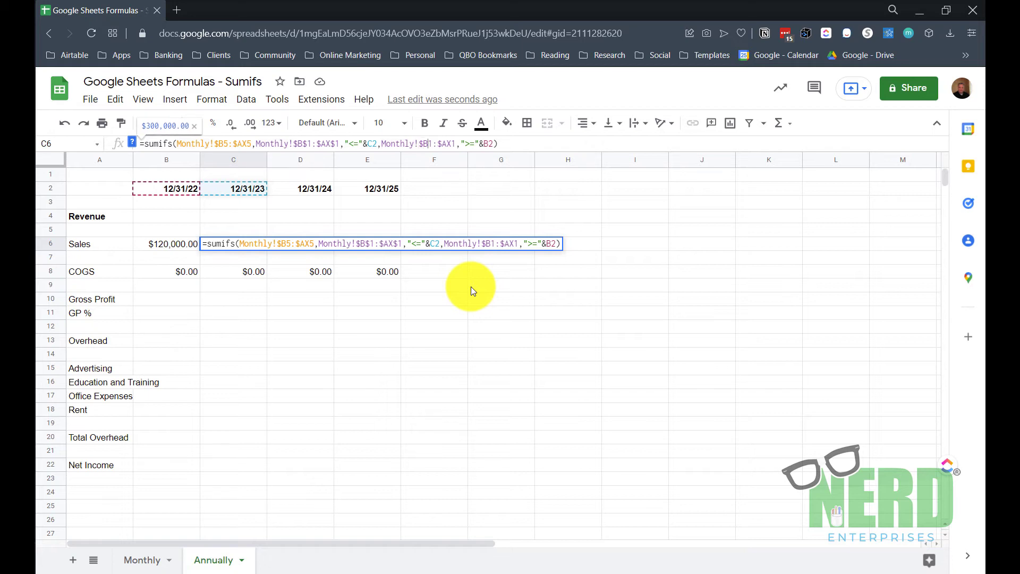
text($)
key(Right)
key(Right)
key(Right)
key(Right)
key(Right)
text($)
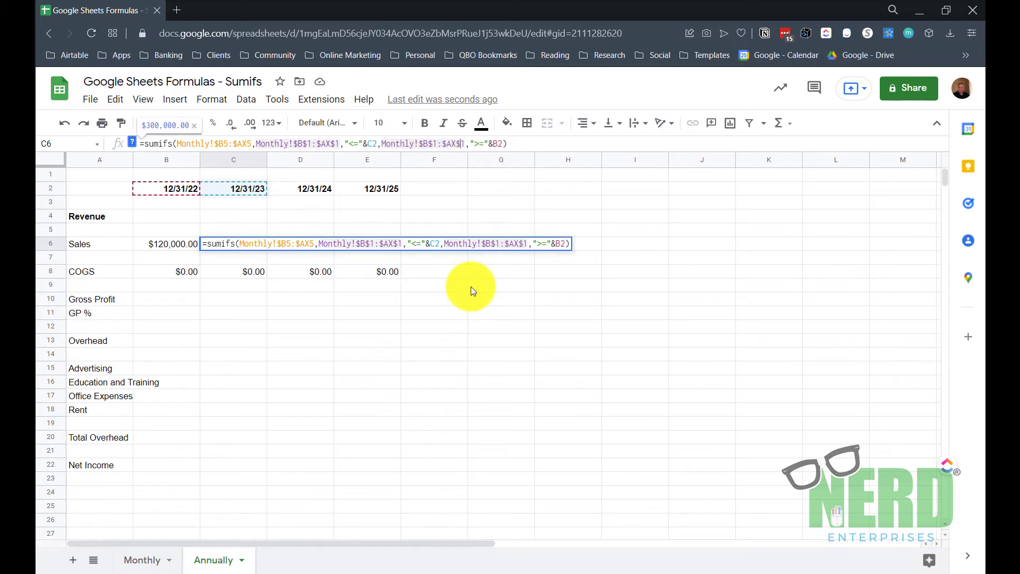
key(Return)
- Copy the C6 Sales formula across to D6:E6
key(Up)
key(shift+Right)
key(shift+Right)
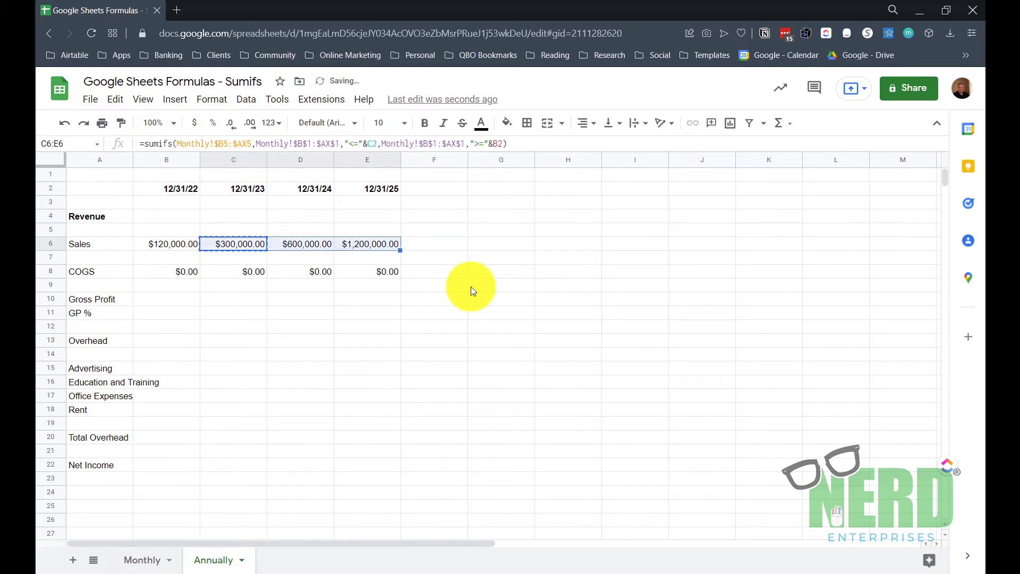
key(ctrl+v)
key(shift+Left)
key(shift+Left)
- Copy the Sales formulas in B6:E6 into the COGS row, B8:E8
key(Left)
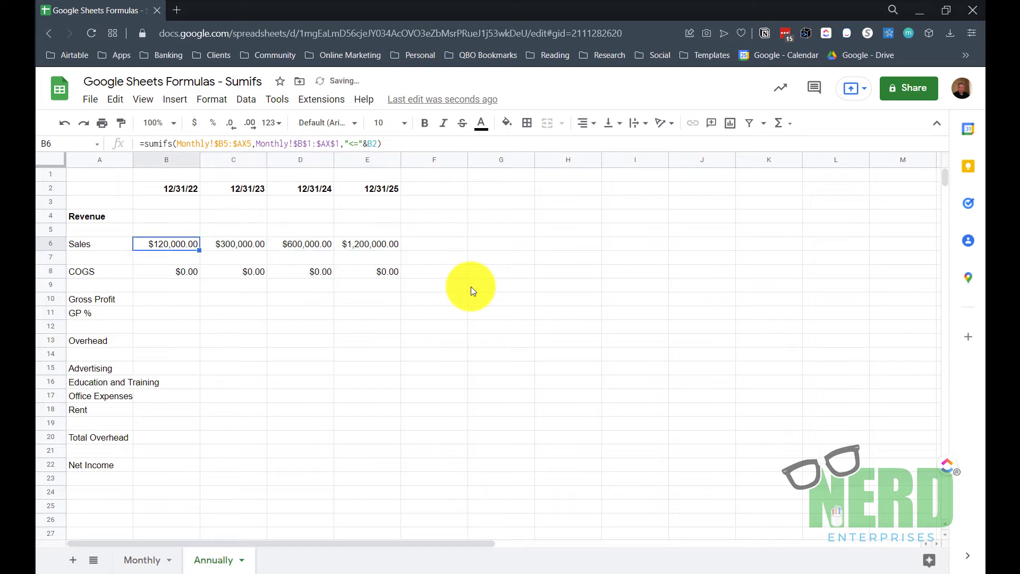
key(shift+Right)
key(shift+Right)
key(shift+Right)
key(ctrl+c)
key(Down)
key(Down)
key(Down)
key(Up)
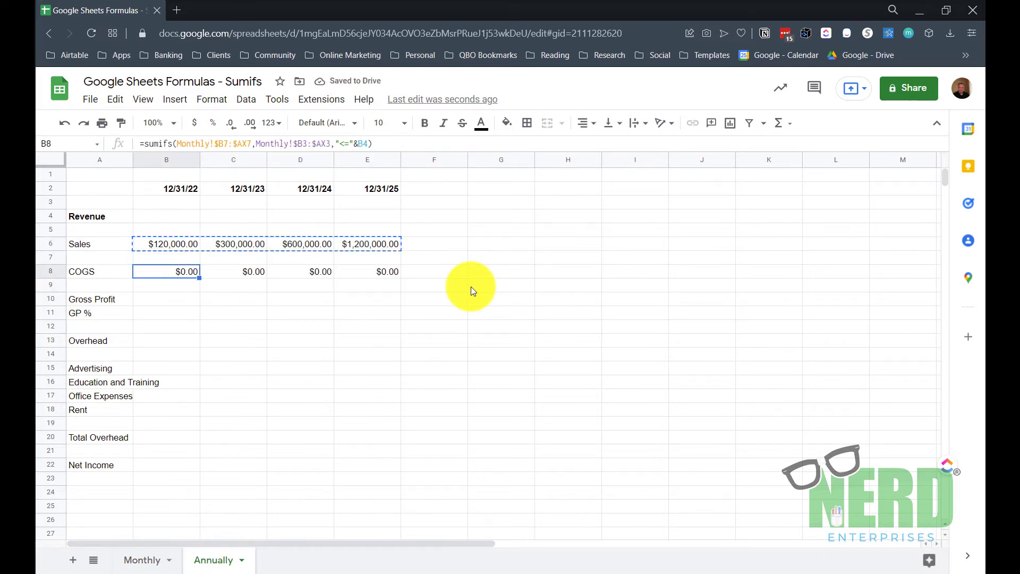
key(shift+Right)
key(shift+Right)
key(shift+Right)
key(ctrl+v)
- Lock the row of the year-end date reference in the B6 Sales formula, making it B$2
key(Up)
key(Up)
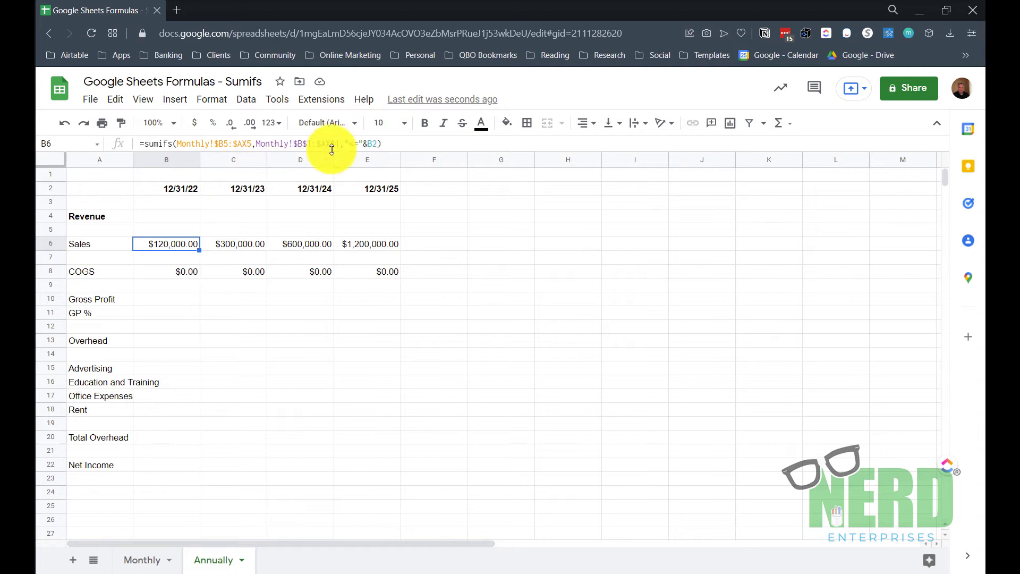
click(375, 143)
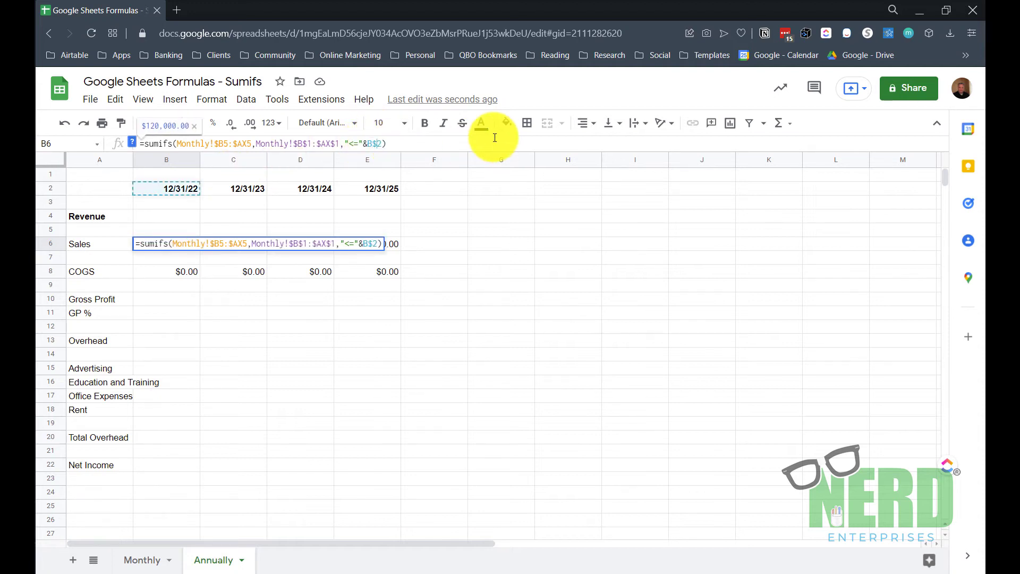
key(Return)
key(Up)
- Lock the columns of the year-end date references in the C6 Sales formula, making them $C2 and $B2
key(Right)
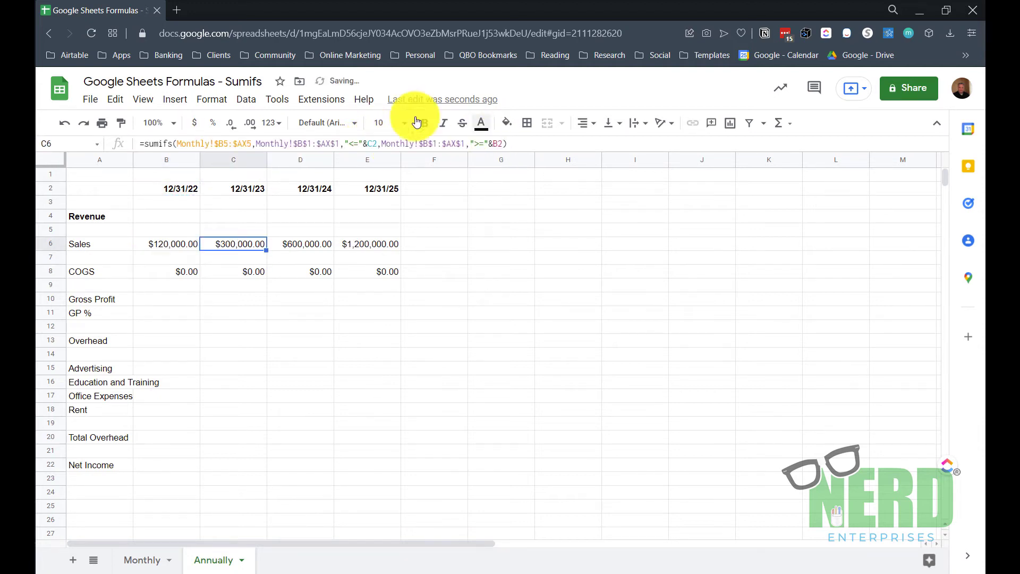
click(372, 144)
text($)
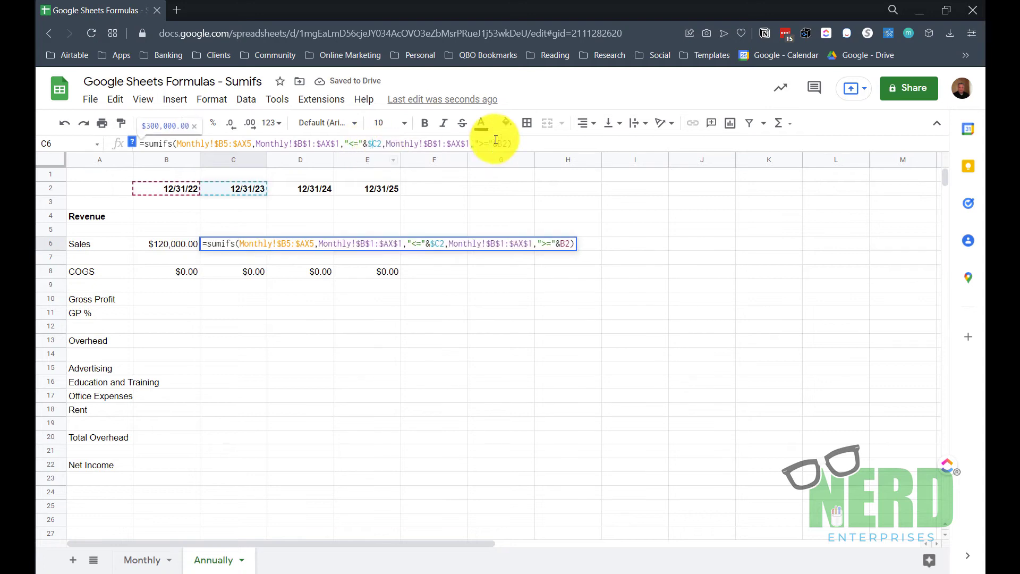
click(500, 144)
text($)
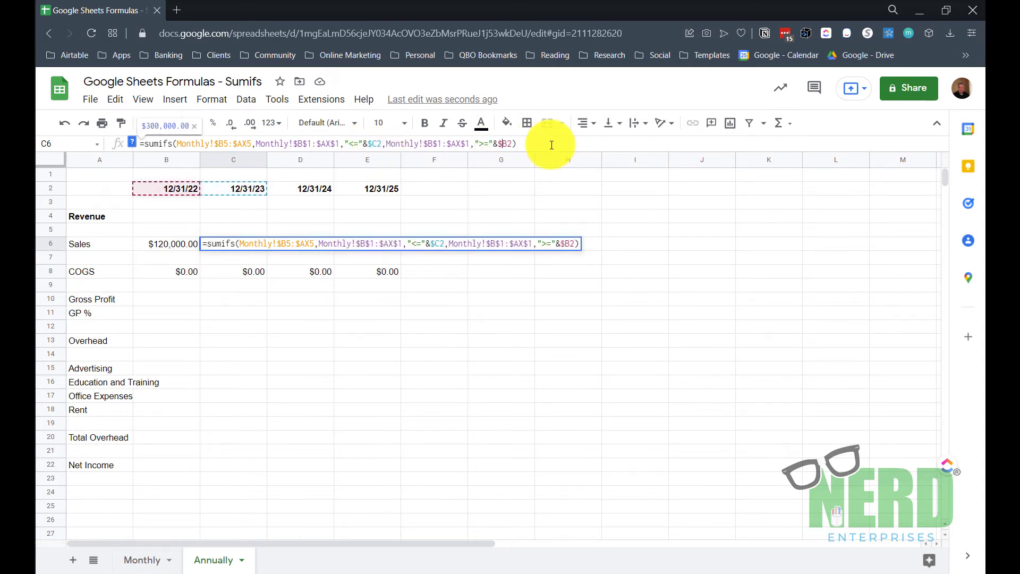
key(Return)
- Try copying the C6 Sales formula across to D6:E6, and undo the paste
key(Up)
key(ctrl+c)
key(shift+Right)
key(shift+Right)
key(ctrl+v)
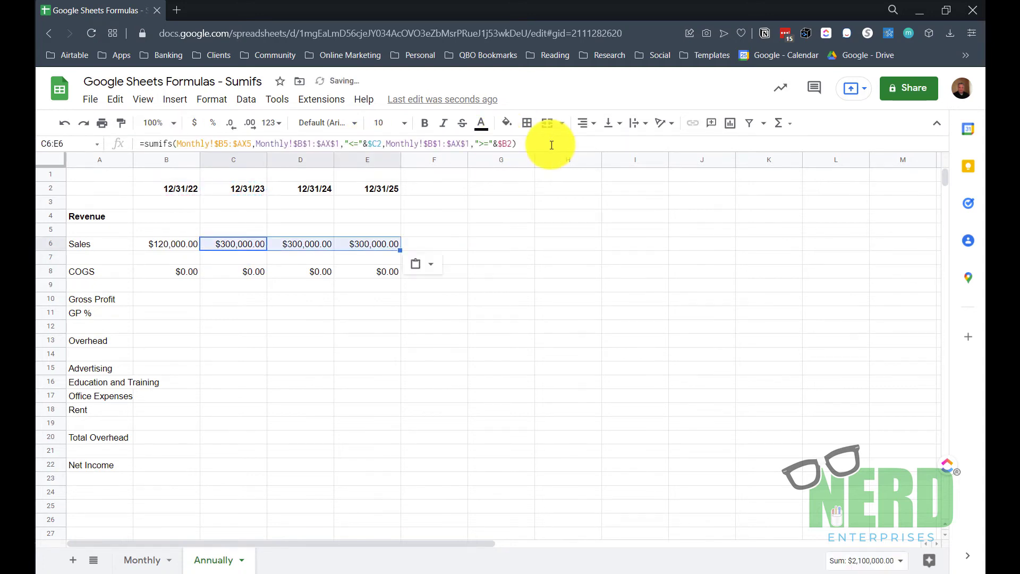
key(Right)
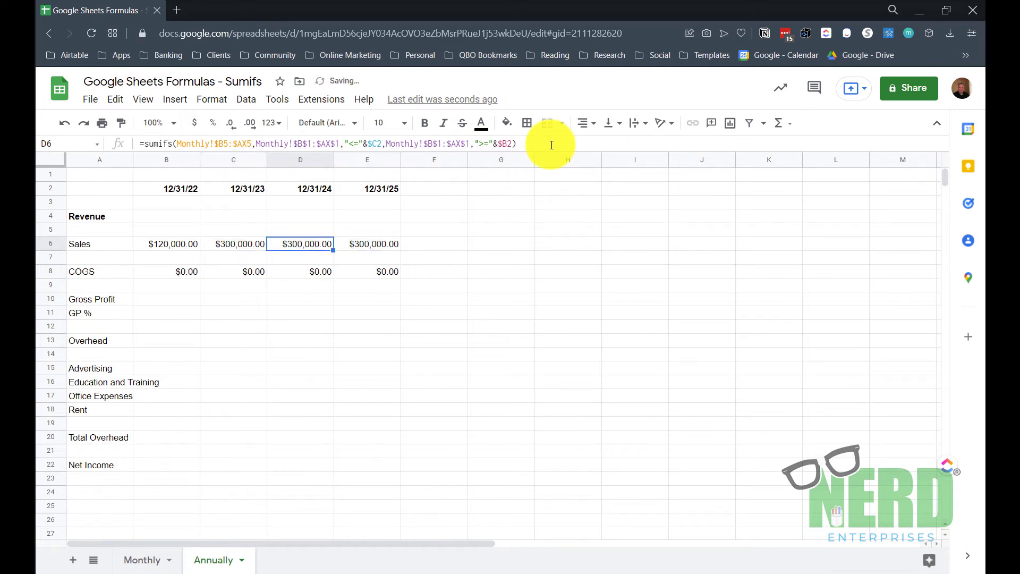
key(Left)
key(ctrl+z)
key(Right)
key(Left)
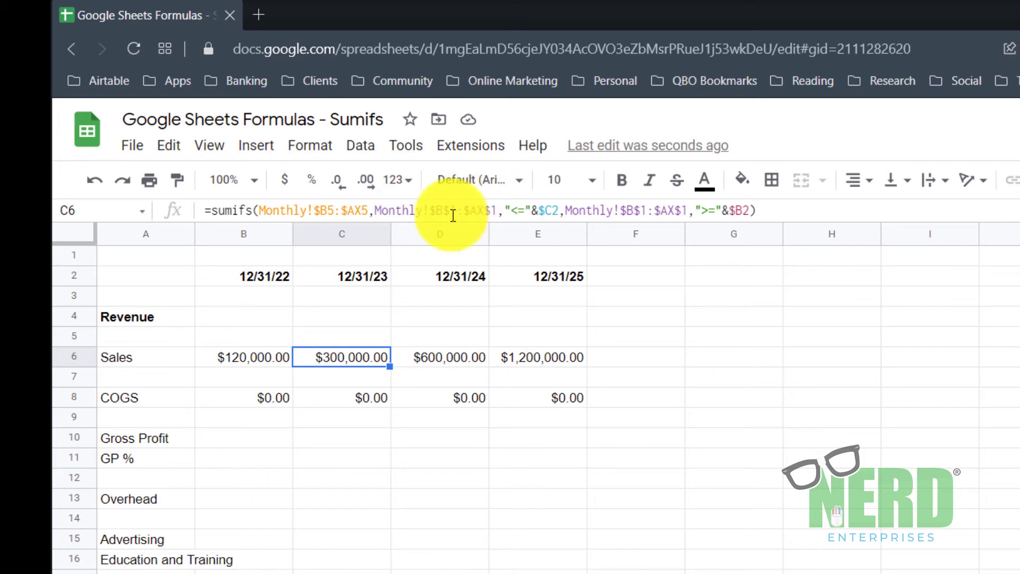
- Change the year-end date references in the C6 Sales formula to C$2 and B$2, locking only the rows
click(547, 208)
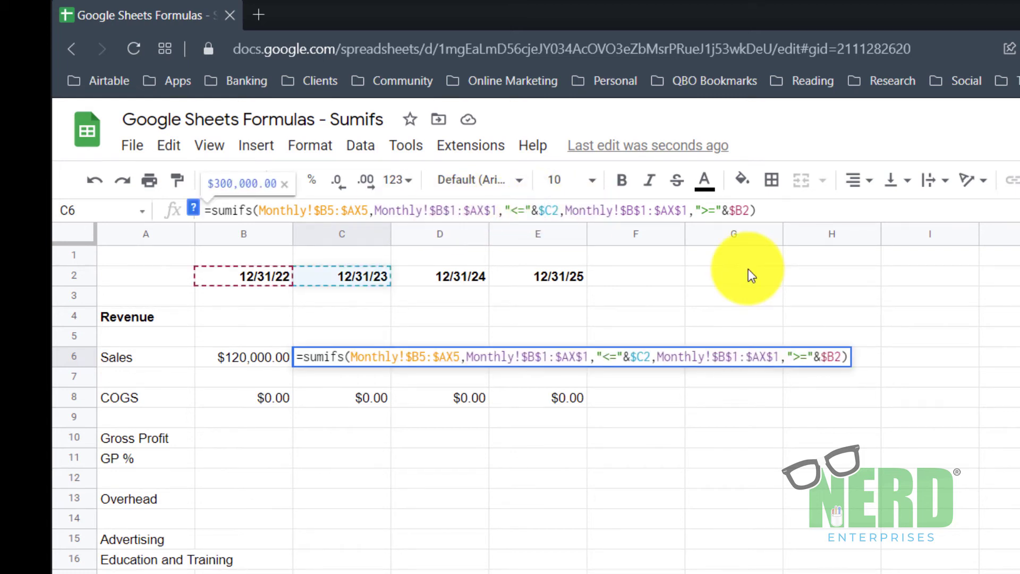
key(BackSpace)
key(Right)
text($)
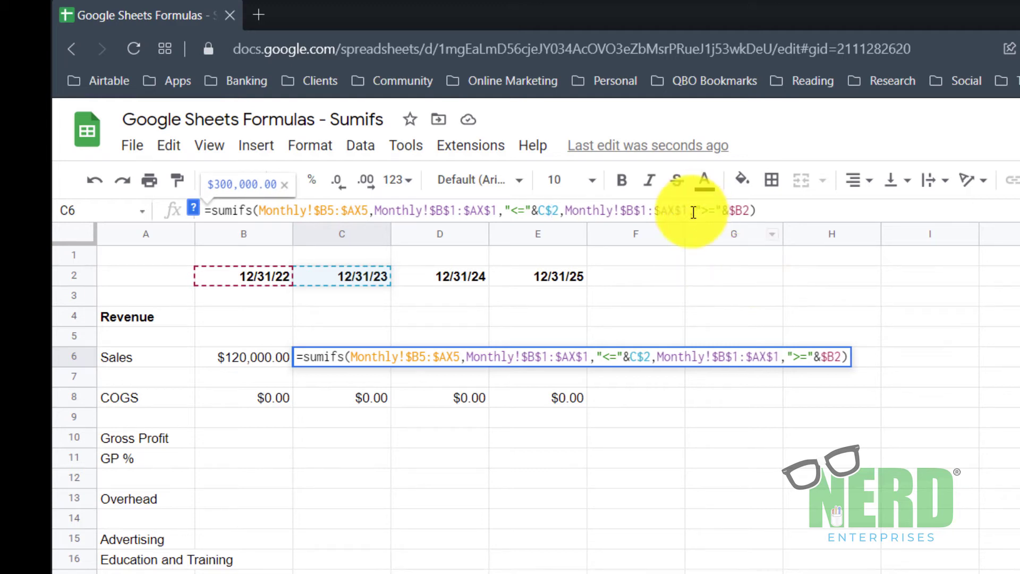
key(BackSpace)
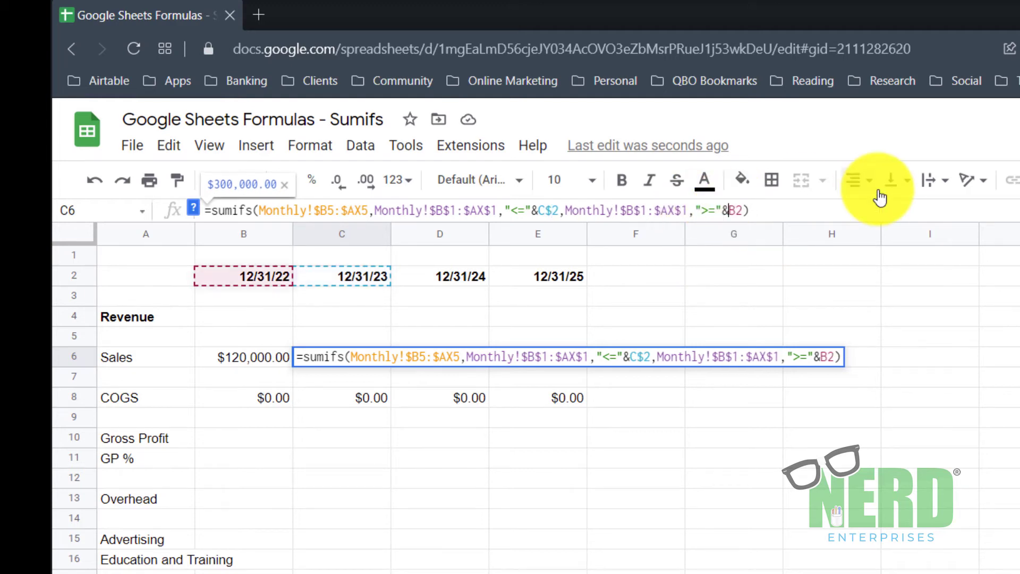
key(Right)
text($)
key(Return)
- Fill D6:E6 with a copy of the row-locked Sales formula from C6
key(Up)
key(ctrl+c)
key(shift+Right)
key(shift+Right)
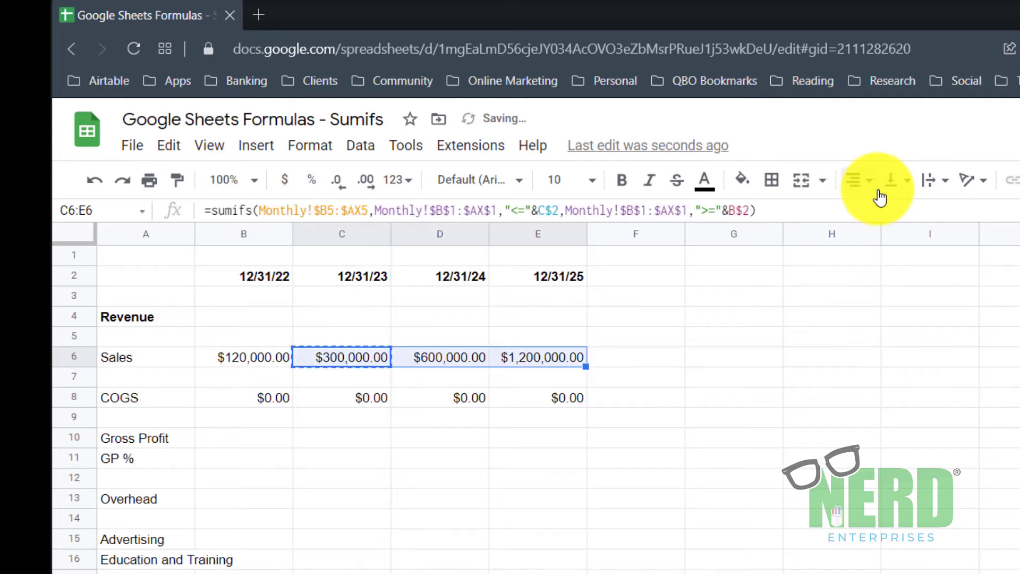
key(ctrl+v)
key(Left)
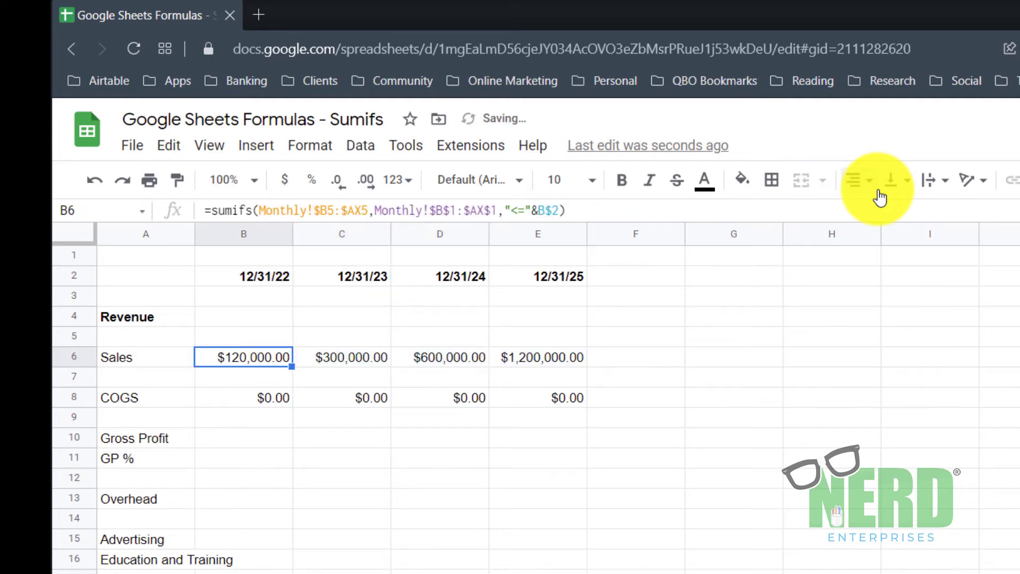
click(538, 211)
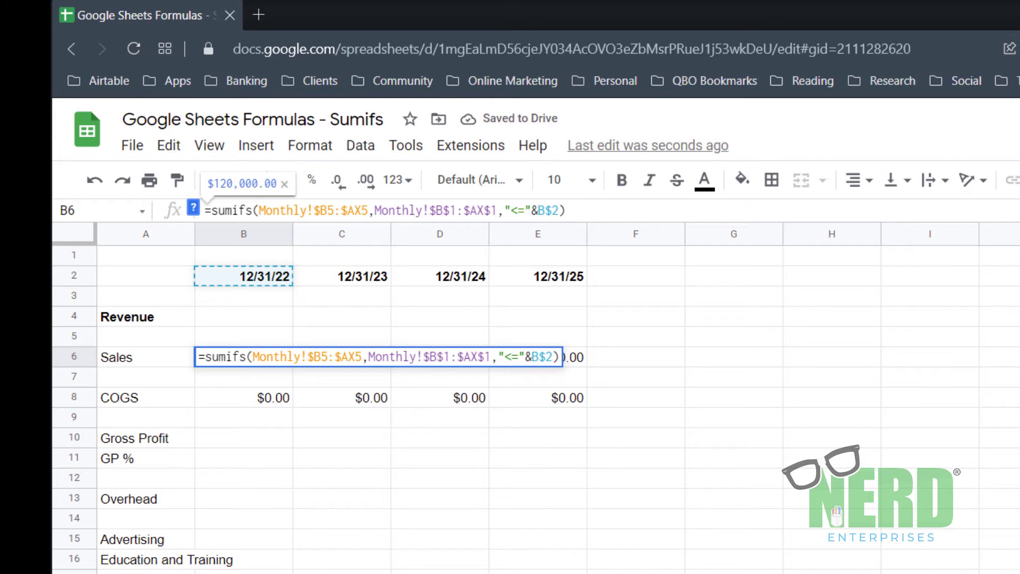
key(Return)
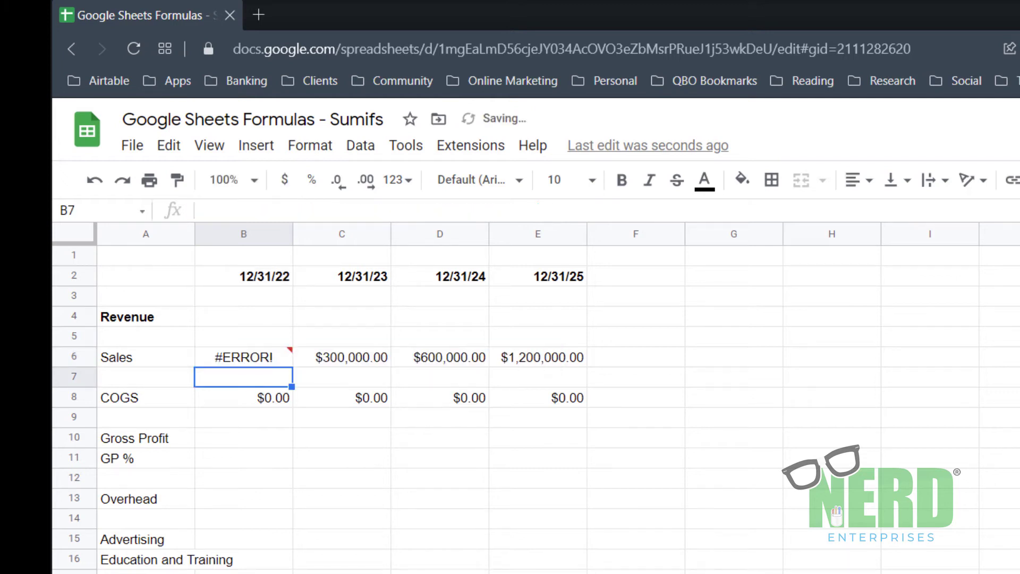
key(Up)
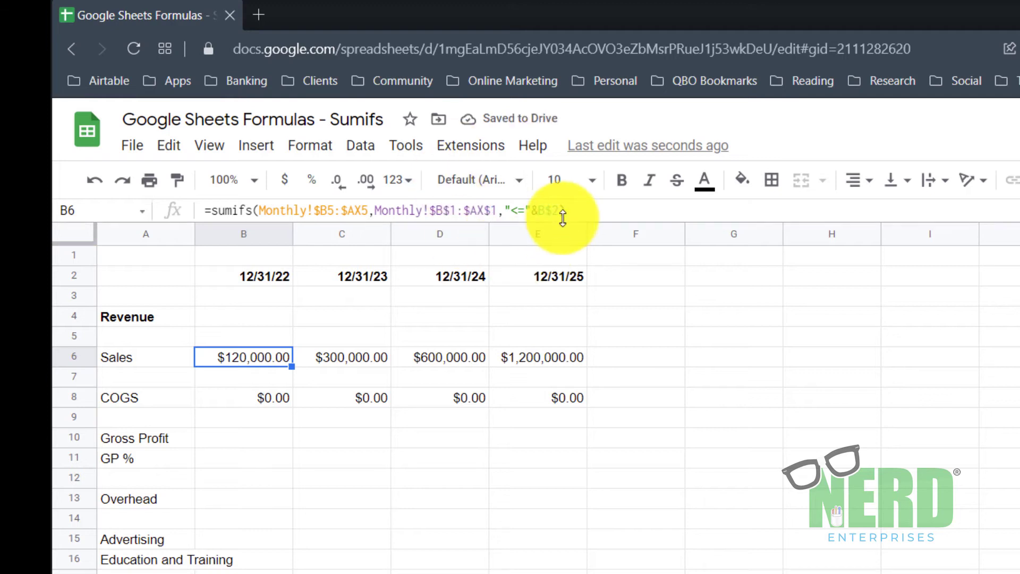
- Copy the row-locked Sales formulas in B6:E6 over the existing COGS formulas, starting at B8
key(shift+Right)
key(shift+Right)
key(shift+Right)
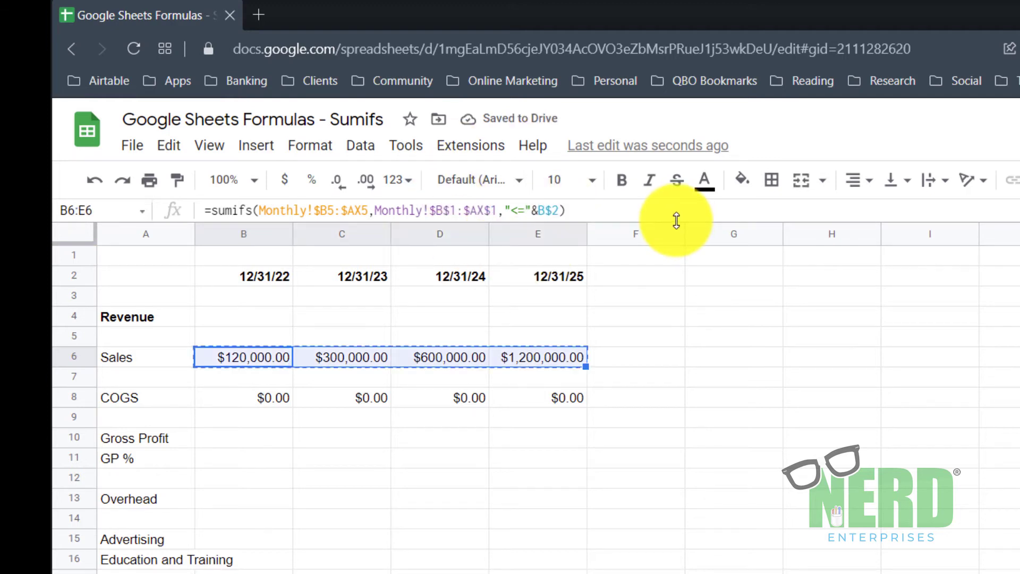
key(ctrl+c)
key(Down)
key(Down)
key(ctrl+v)
key(Left)
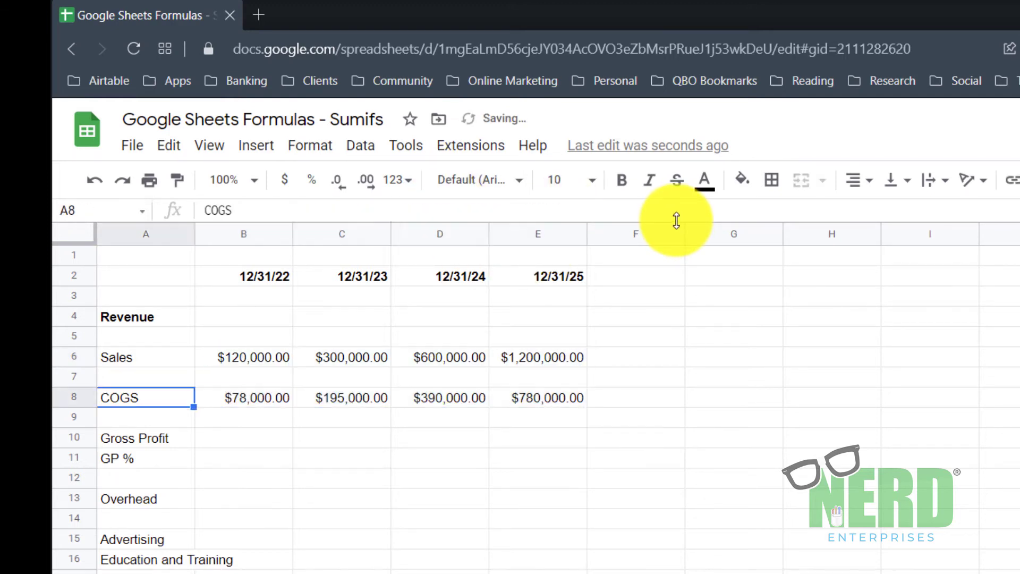
- Select the 2022 COGS figures, B7:M7, on the Monthly sheet and compare their sum with Annually cell B8
key(Right)
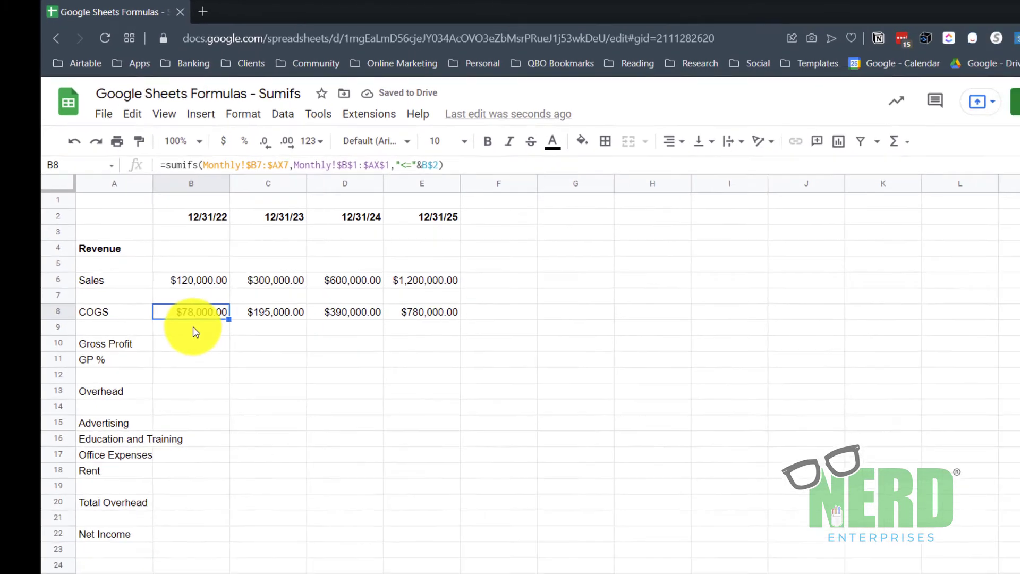
click(151, 562)
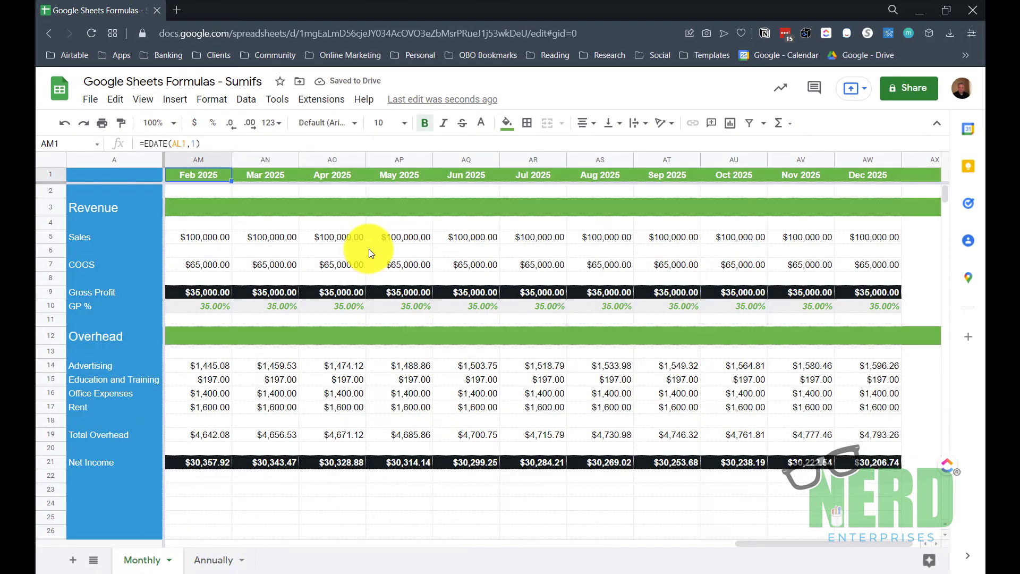
click(213, 264)
key(ctrl+Left)
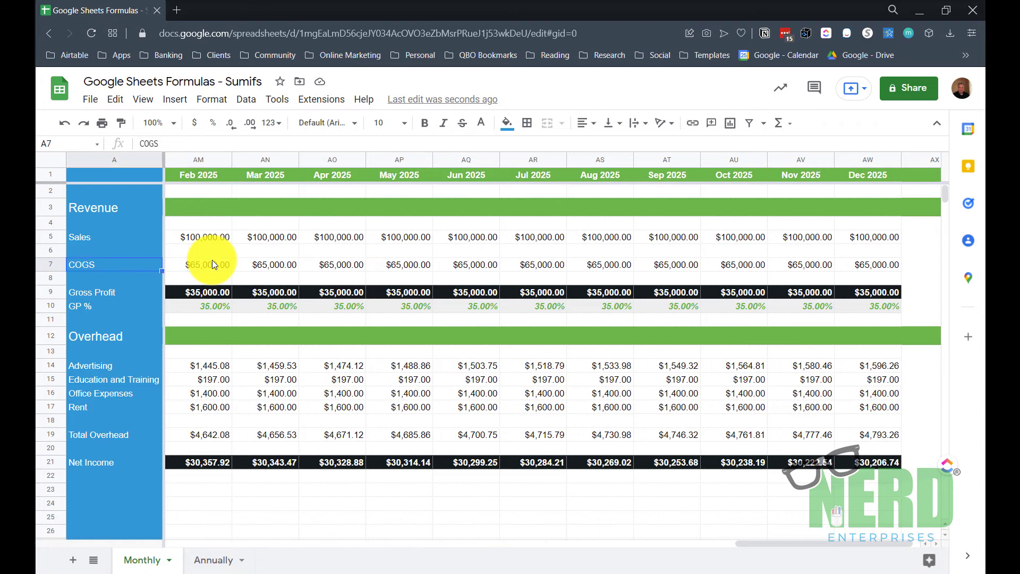
key(Right)
key(shift+Right)
key(shift+Right)
key(shift+Right)
key(shift+Right)
key(shift+Right)
key(shift+Right)
key(shift+Right)
key(shift+Right)
key(shift+Right)
key(shift+Right)
key(shift+Right)
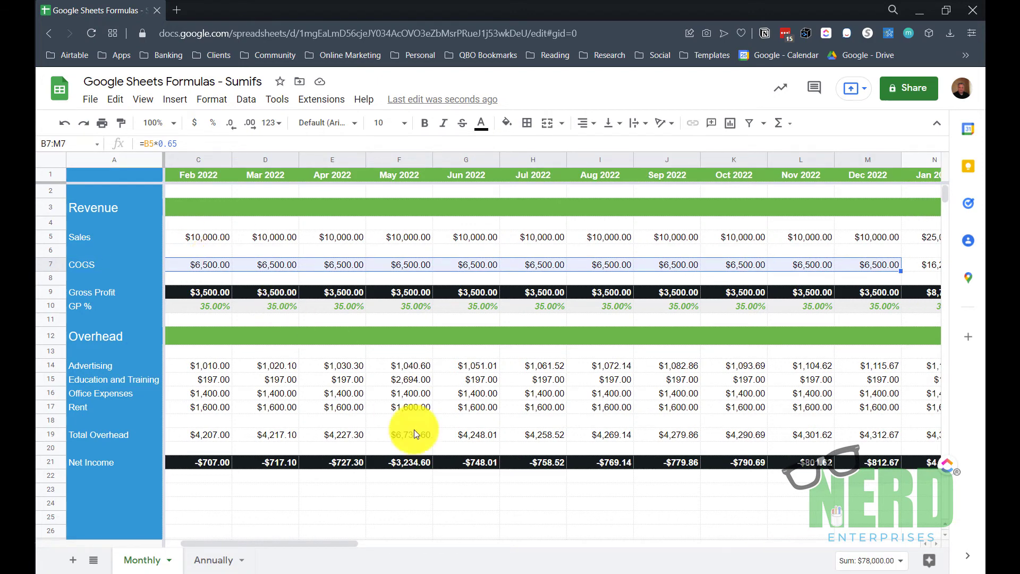
- Select the 2023 COGS figures, N7:Y7, on the Monthly sheet and compare their sum with Annually cell C8
scroll(466, 368, right, 5)
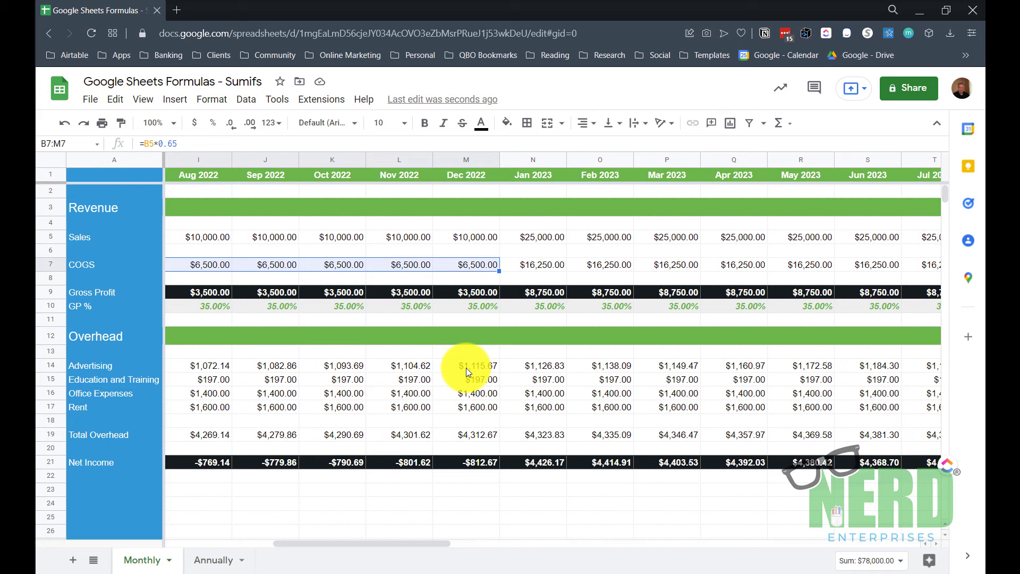
click(323, 270)
key(shift+Right)
key(shift+Right)
key(shift+Right)
key(shift+Right)
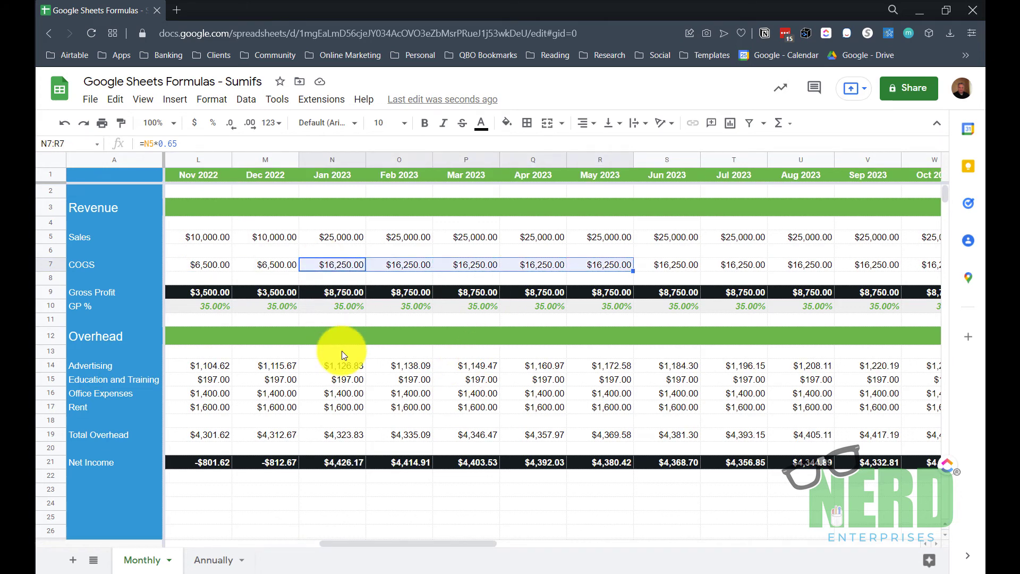
key(shift+Right)
key(shift+Right)
key(shift+Right)
key(shift+Right)
key(shift+Right)
key(shift+Right)
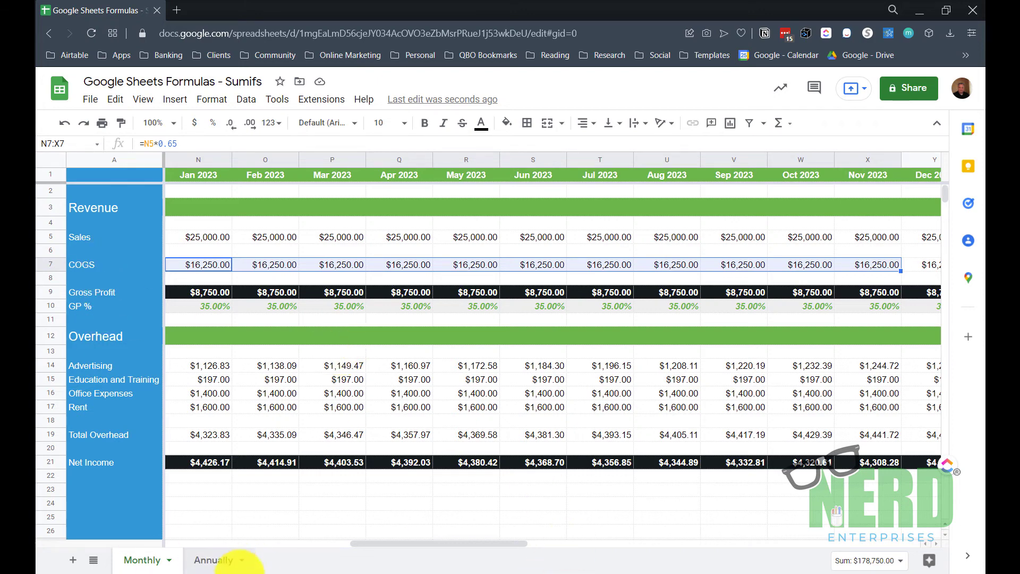
click(217, 559)
click(237, 262)
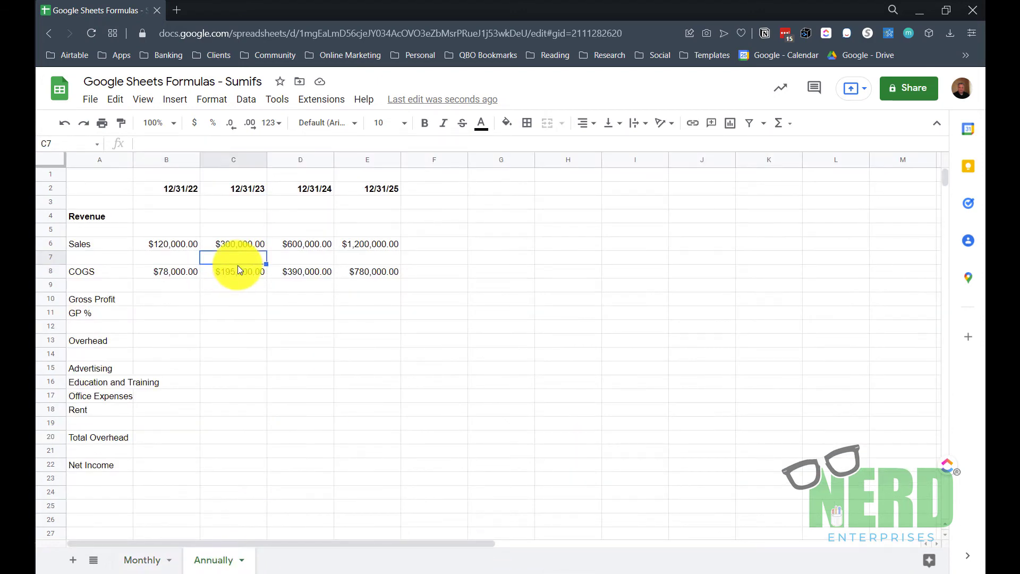
click(219, 273)
click(149, 561)
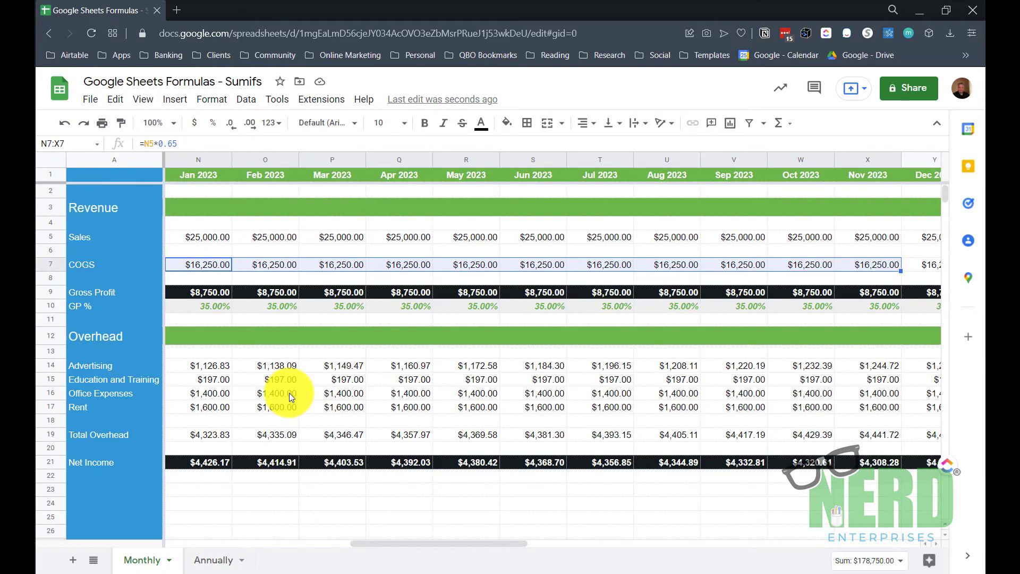
key(shift+Right)
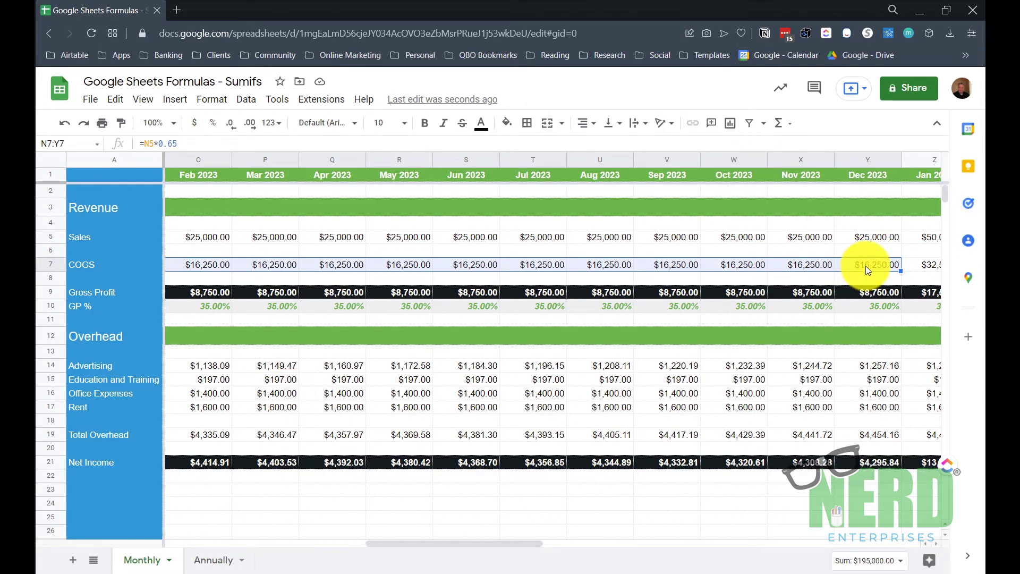
click(209, 561)
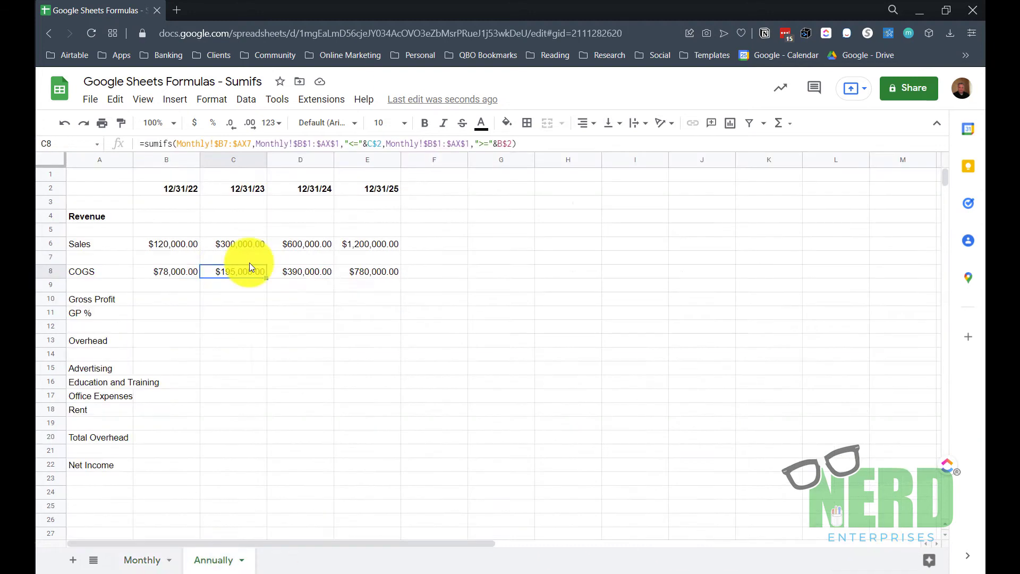
- Select the 2024 COGS figures, Z7:AK7, on the Monthly sheet and compare their sum with Annually cell D8
click(300, 269)
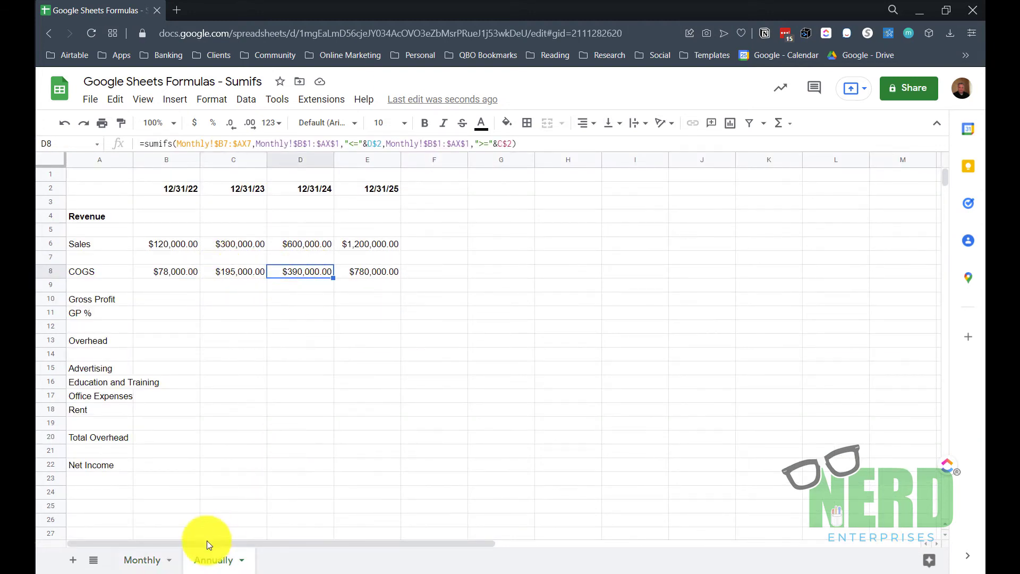
click(139, 560)
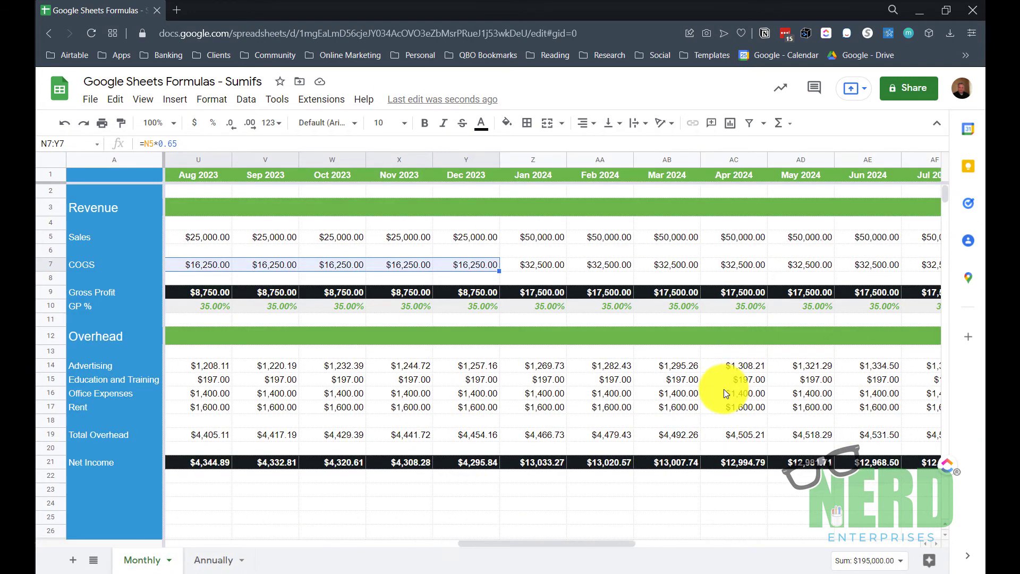
click(558, 266)
key(shift+Right)
key(shift+Right)
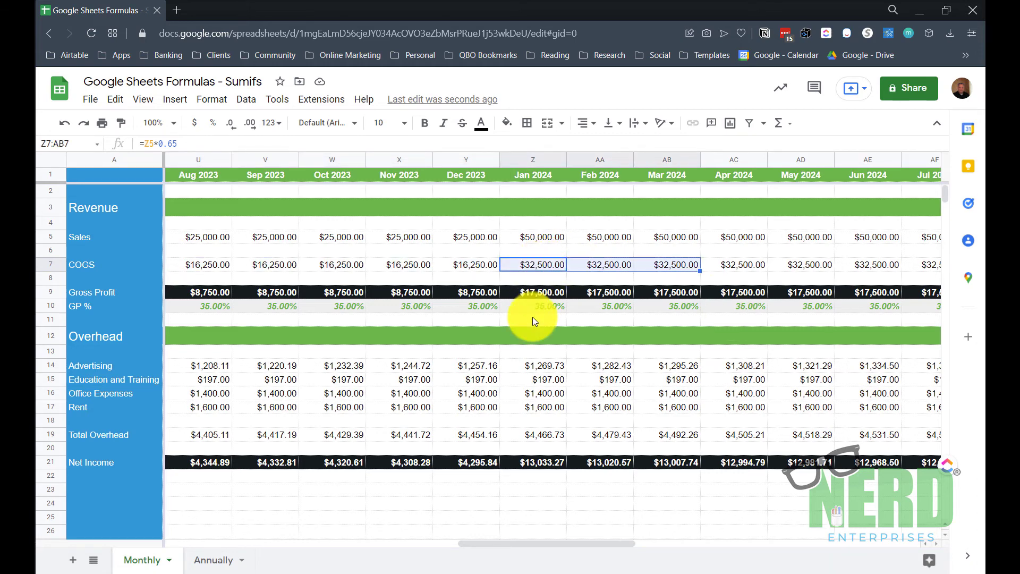
key(shift+Right)
key(shift+Right)
key(shift+Right)
key(shift+Right)
key(shift+Right)
key(shift+Right)
key(shift+Right)
key(shift+Right)
key(shift+Right)
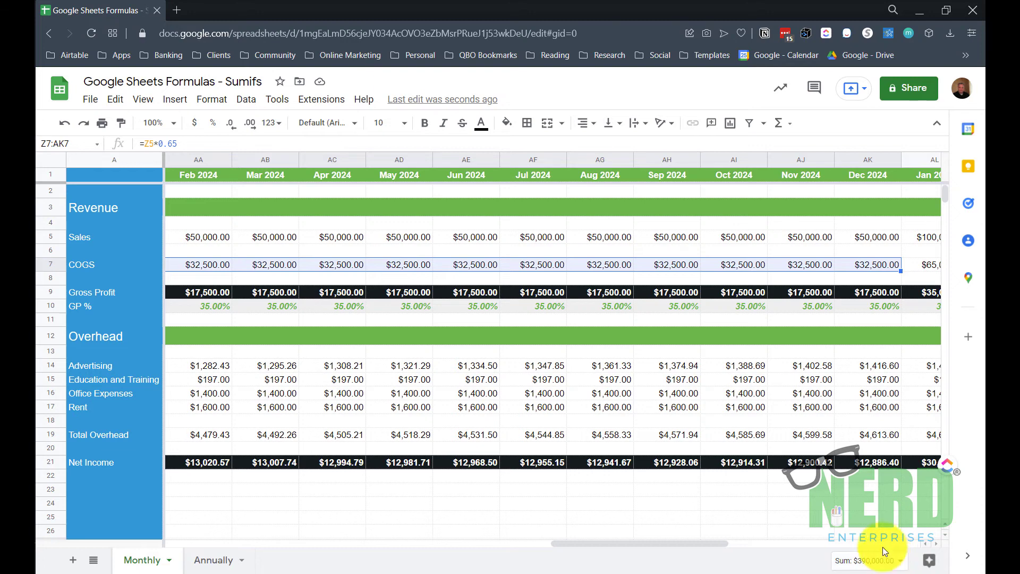
- Select the 2025 COGS figures, AL7:AW7, on the Monthly sheet and compare their sum with Annually cell E8
click(923, 264)
scroll(712, 368, right, 5)
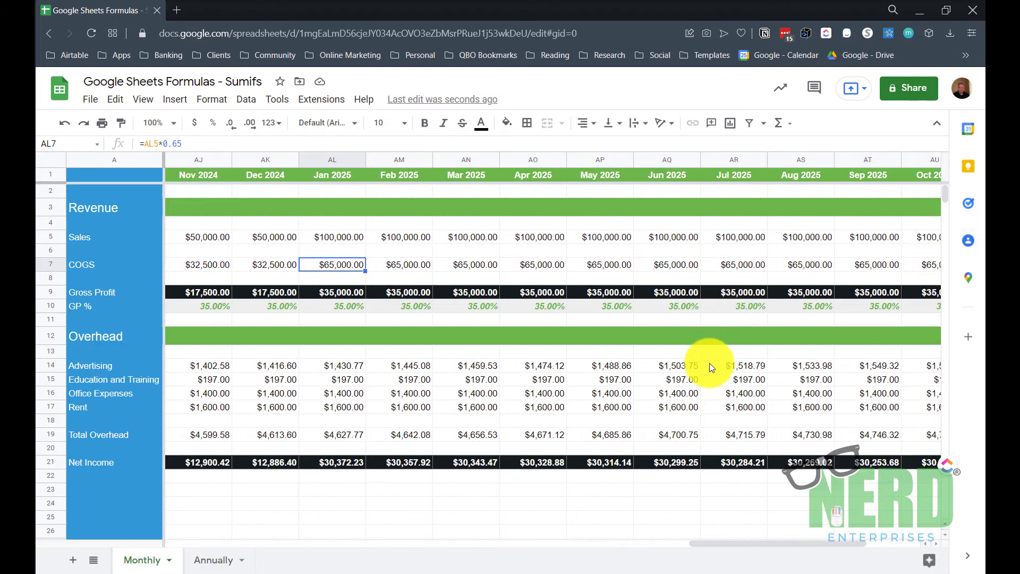
key(ctrl+shift+Right)
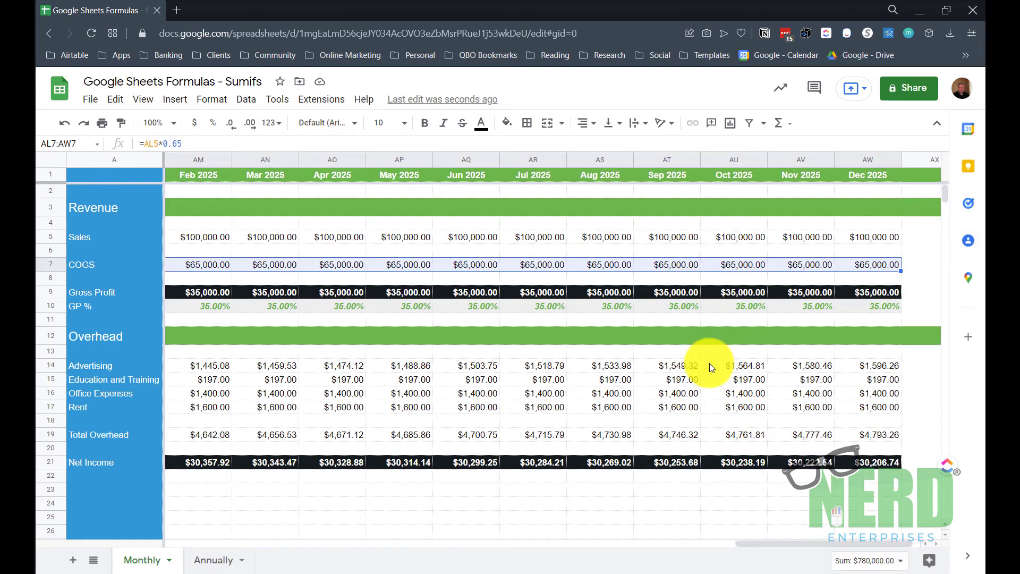
click(208, 560)
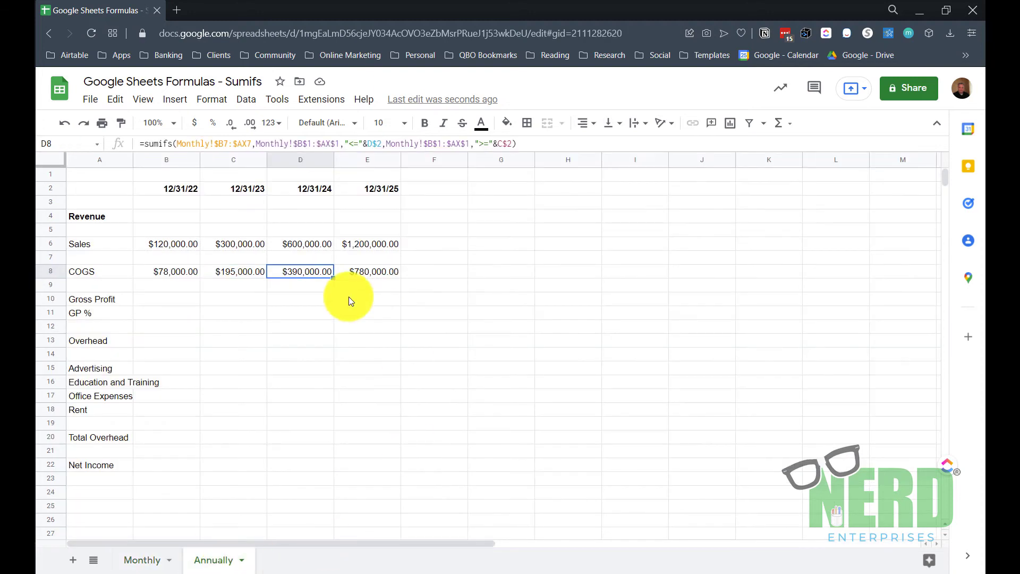
click(380, 274)
- Copy the COGS formulas in B8:E8 into the Gross Profit row, starting at B10
drag(164, 274, 378, 276)
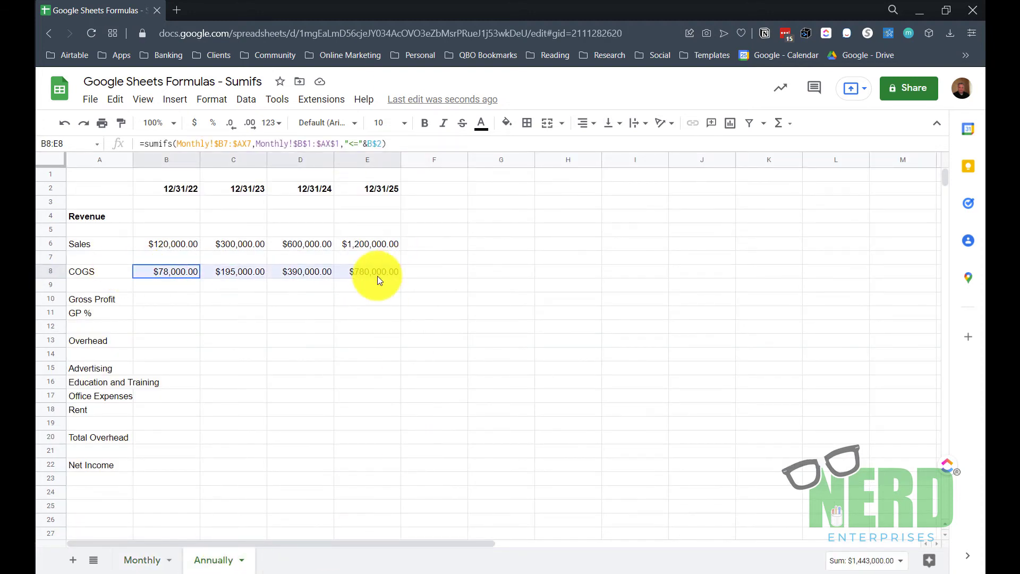
key(ctrl+c)
click(161, 300)
key(ctrl+v)
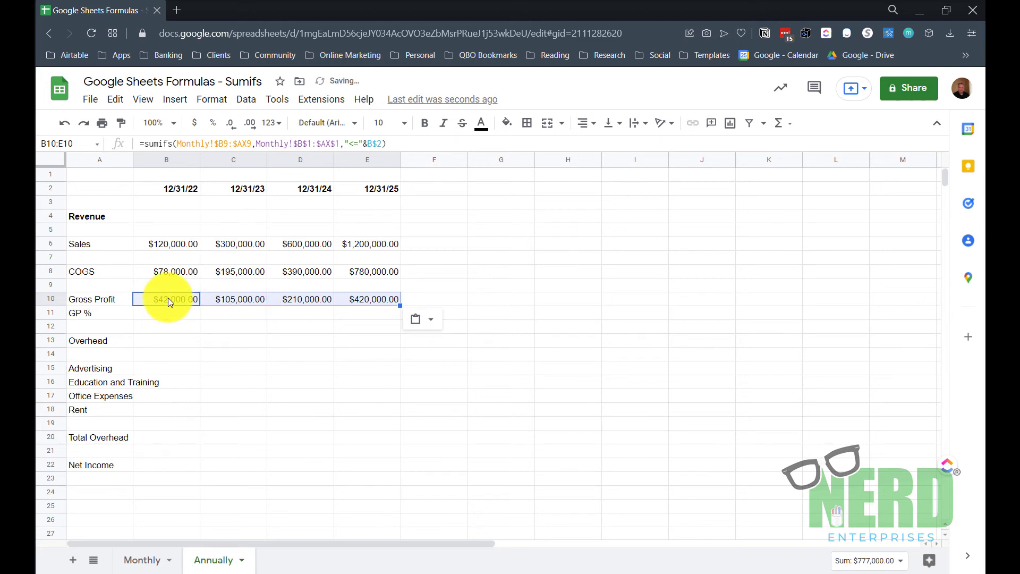
- Compare the 2024 Gross Profit in Annually cell D10 with the sum of Z9:AK9 on the Monthly sheet
click(306, 302)
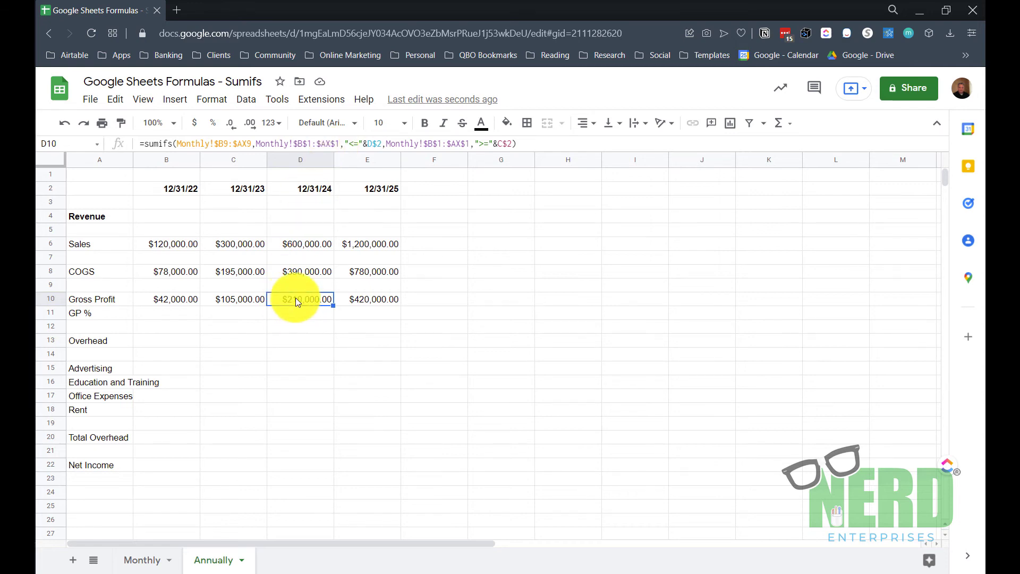
click(139, 561)
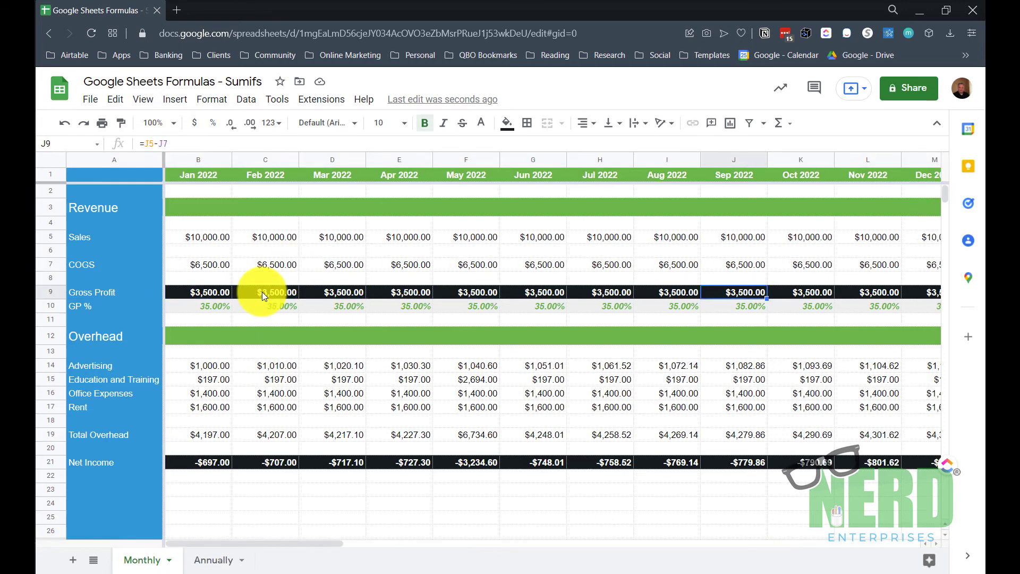
key(Right)
key(Right)
key(Right)
key(Right)
key(Right)
key(Right)
key(Right)
key(Right)
key(Right)
key(Right)
key(Right)
key(Right)
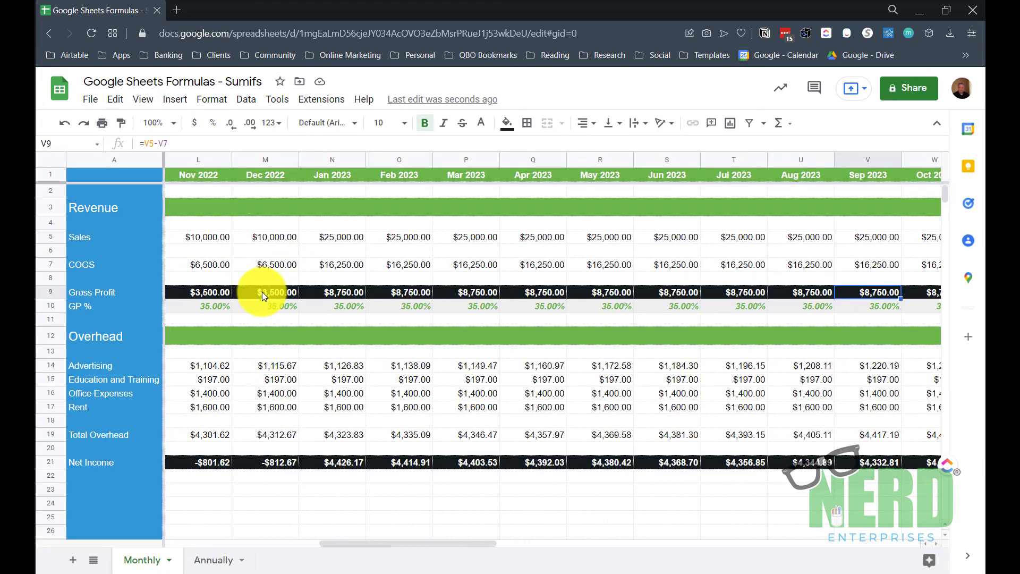
key(Right)
key(Right)
key(Right)
key(Right)
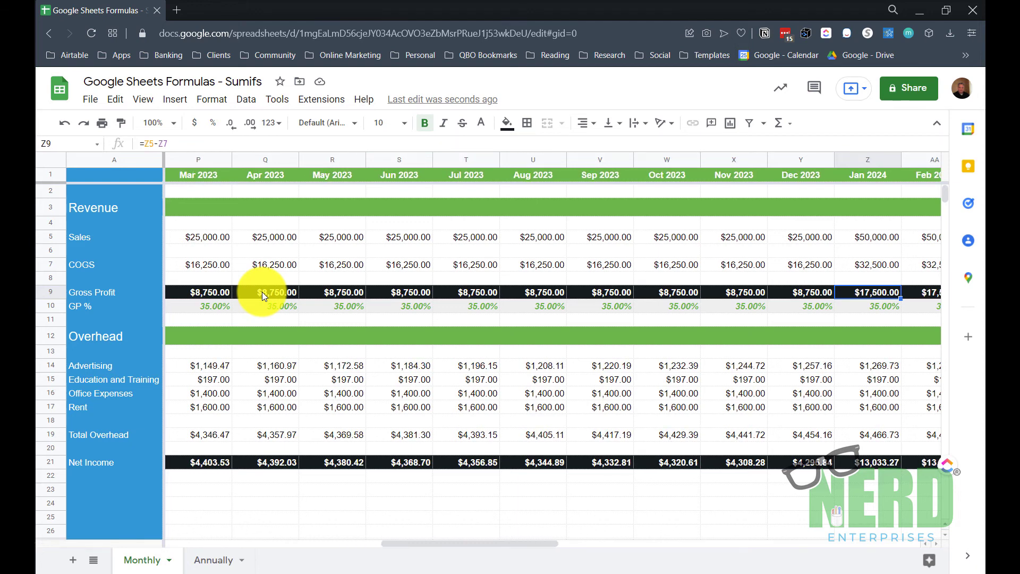
key(shift+Right)
key(shift+Right)
key(shift+Right)
key(shift+Right)
key(shift+Right)
key(shift+Right)
key(shift+Right)
key(shift+Right)
key(shift+Right)
key(shift+Right)
key(shift+Right)
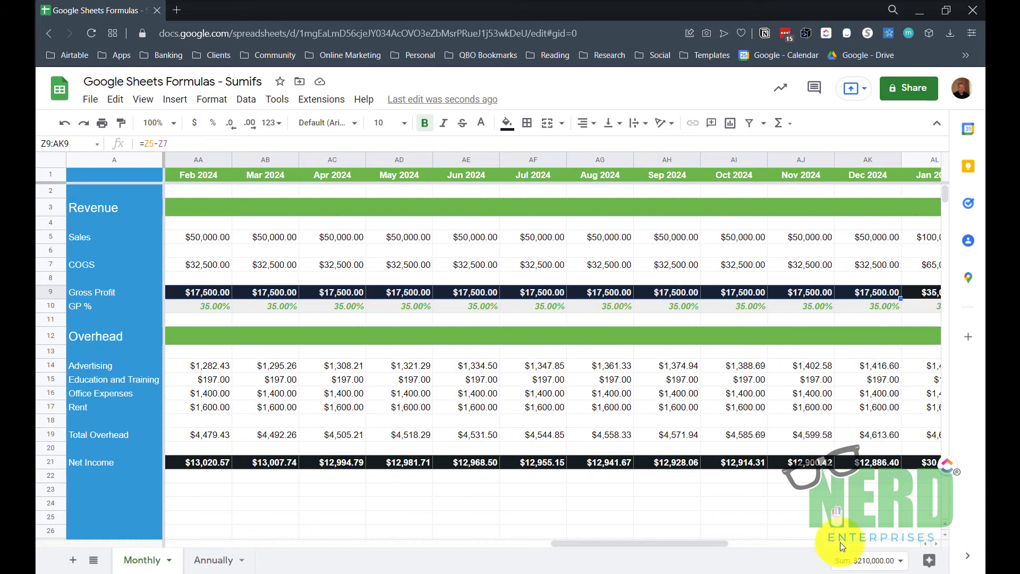
click(211, 563)
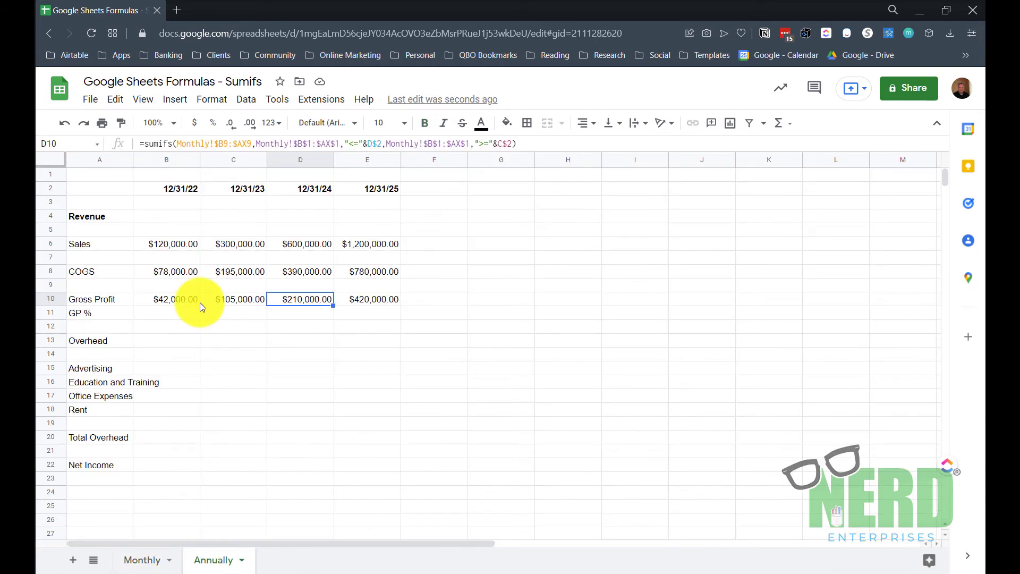
- Enter the GP % formula =B10/B6 in B11 of the Annually sheet
click(158, 309)
text(=B10)
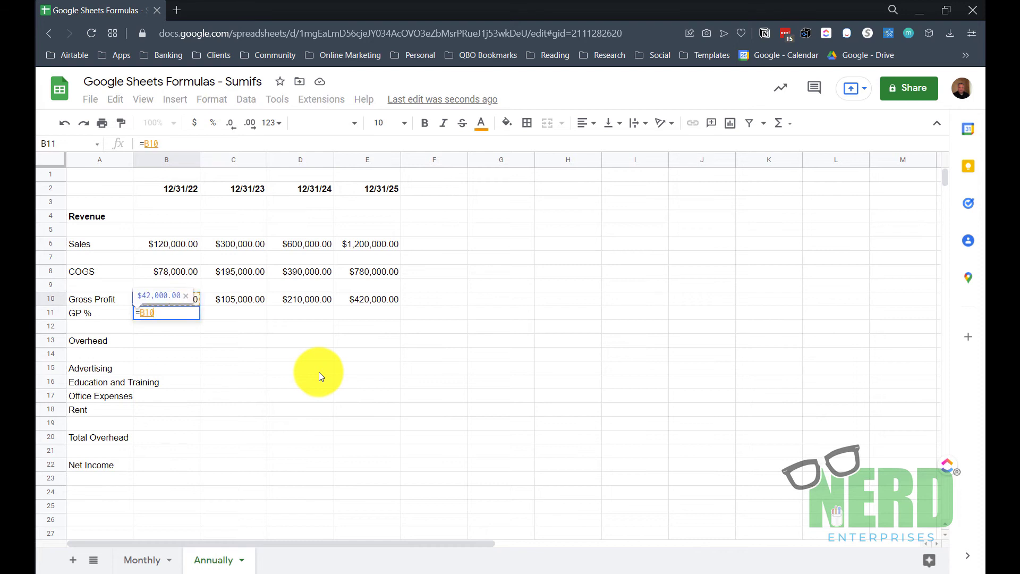
text(/)
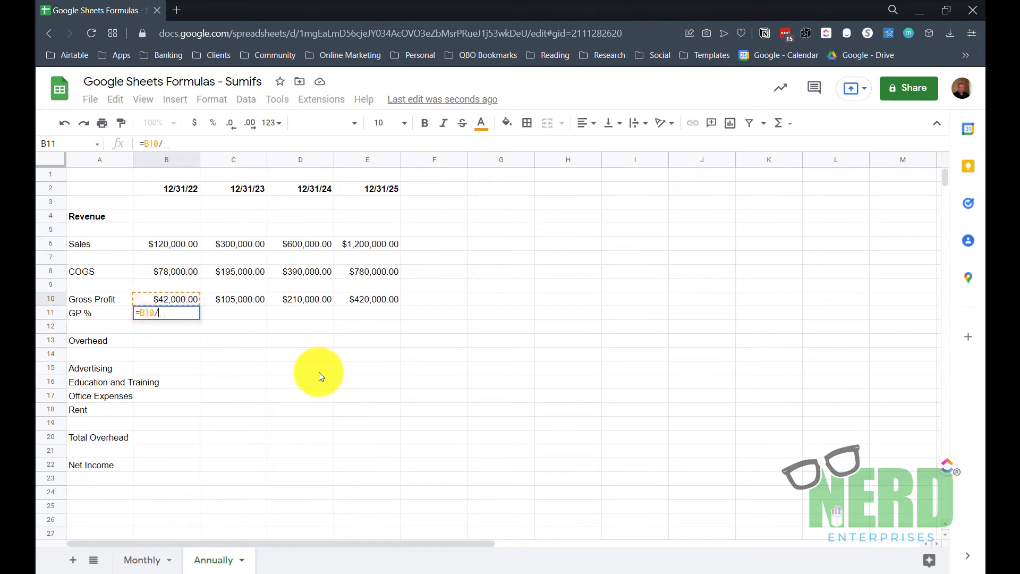
key(Up)
key(Up)
key(Up)
key(Up)
key(Up)
key(Return)
key(Up)
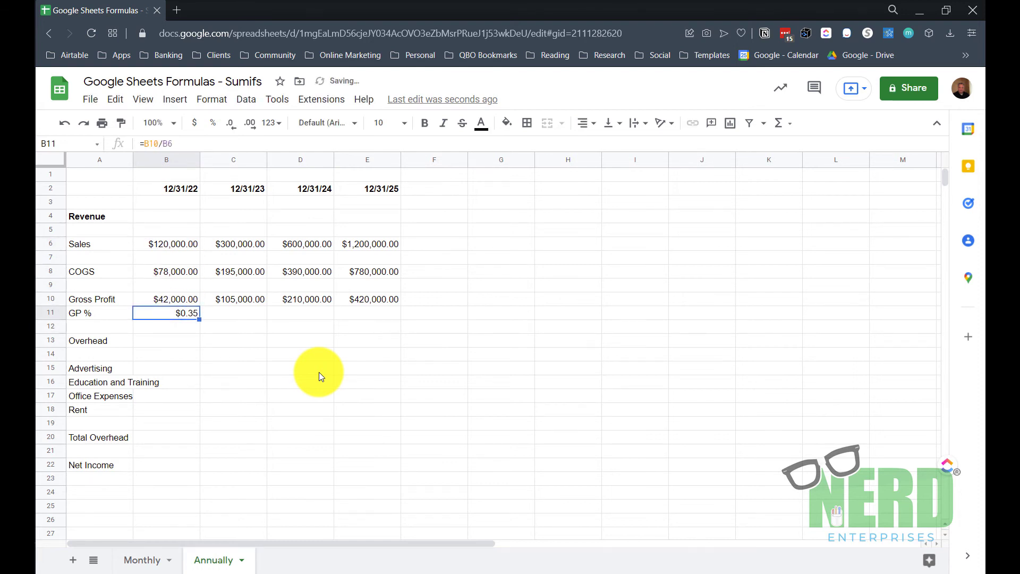
- Fill the GP % formula from B11 across to E11
key(shift+Right)
key(shift+Right)
key(shift+Right)
key(ctrl+r)
- Format the GP % cells B11:E11 as percentages and check the formulas in C11 and B11
key(Left)
key(Right)
key(shift+Right)
key(shift+Right)
key(shift+Right)
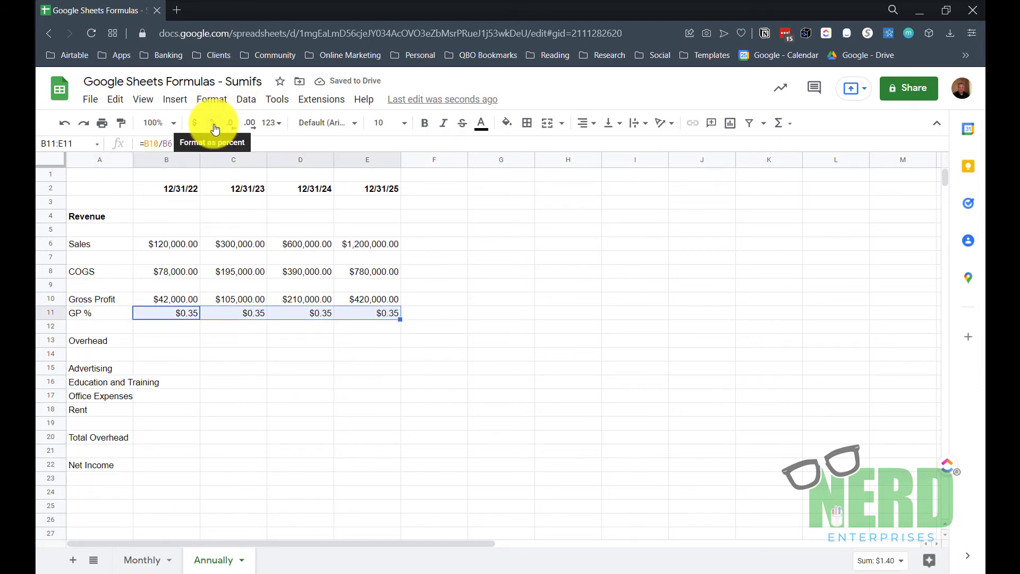
click(215, 129)
click(245, 311)
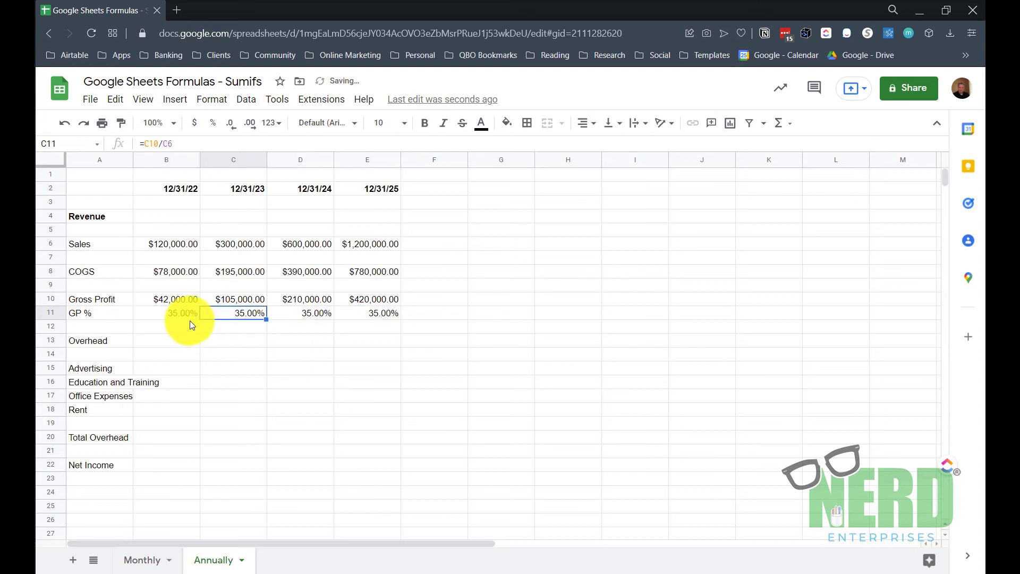
click(177, 315)
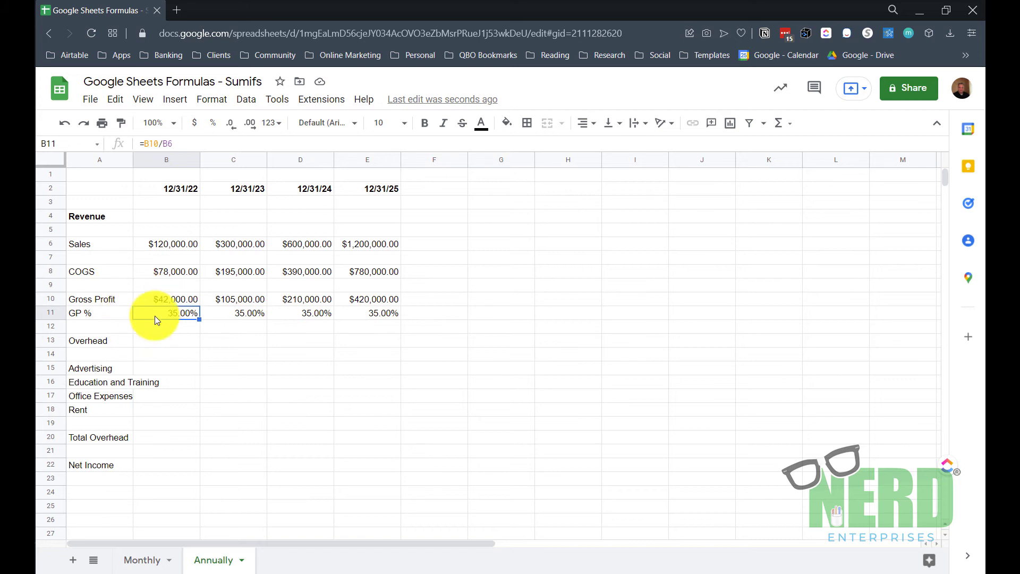
drag(169, 298, 348, 298)
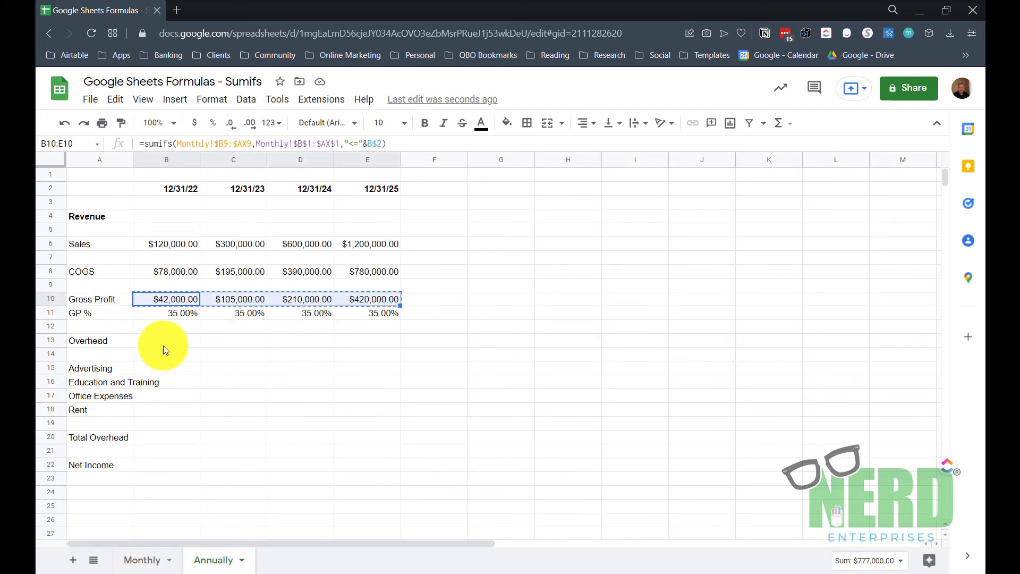
click(148, 340)
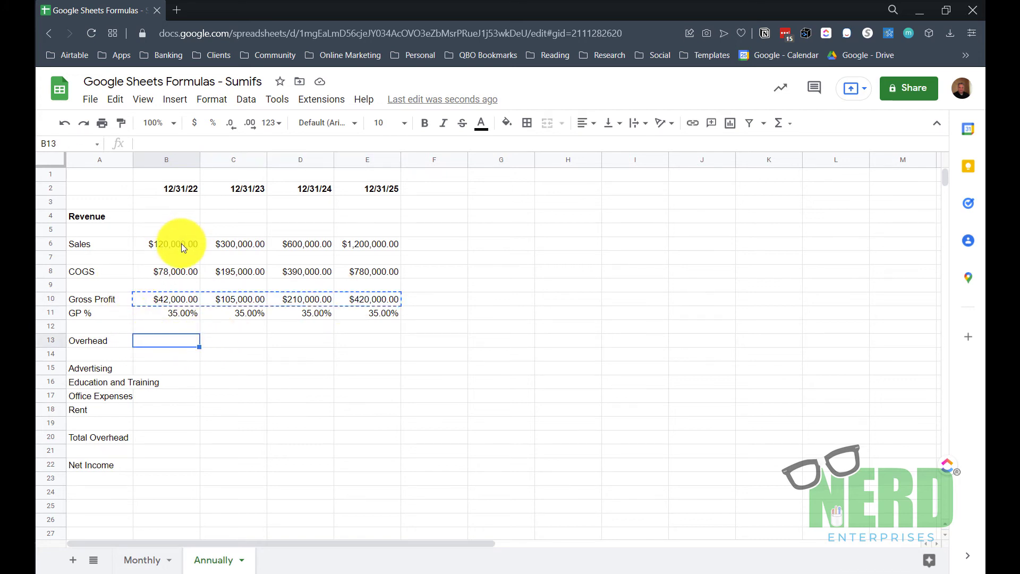
key(Escape)
- Review the SUMIFS formulas in column B, then copy the Gross Profit formulas in B10:E10 into the Advertising row, starting at B15
click(170, 300)
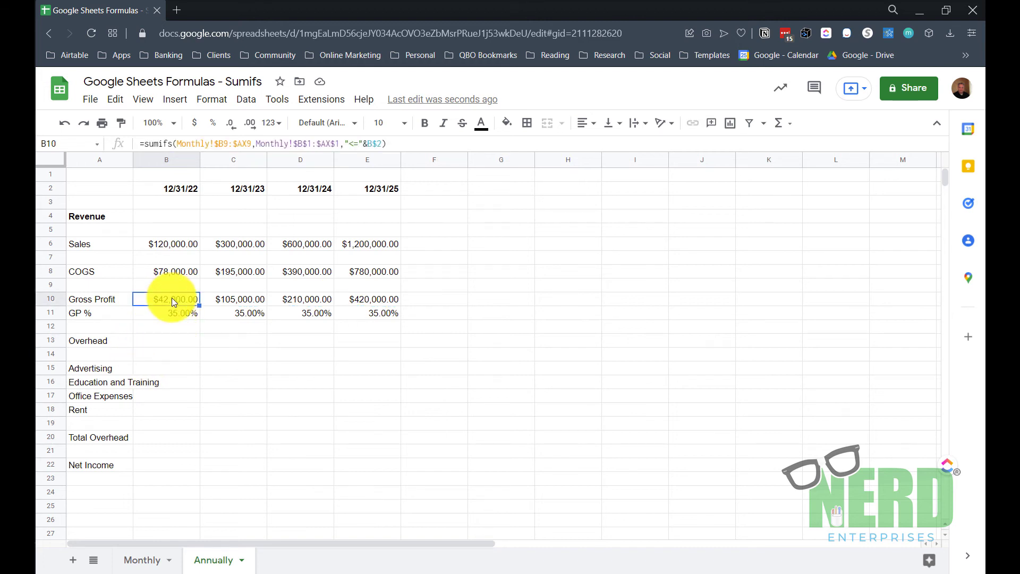
click(179, 245)
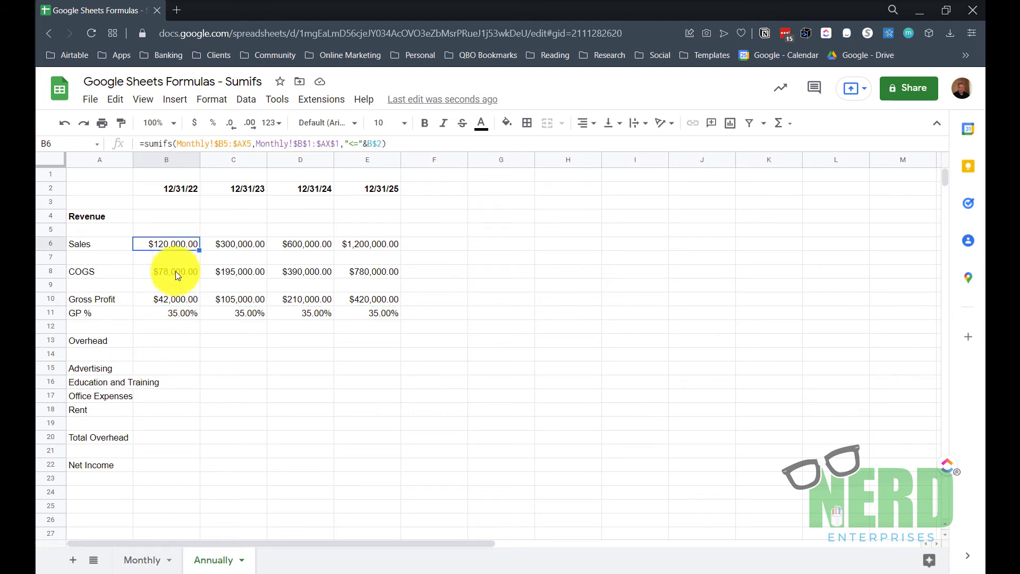
click(176, 271)
click(171, 300)
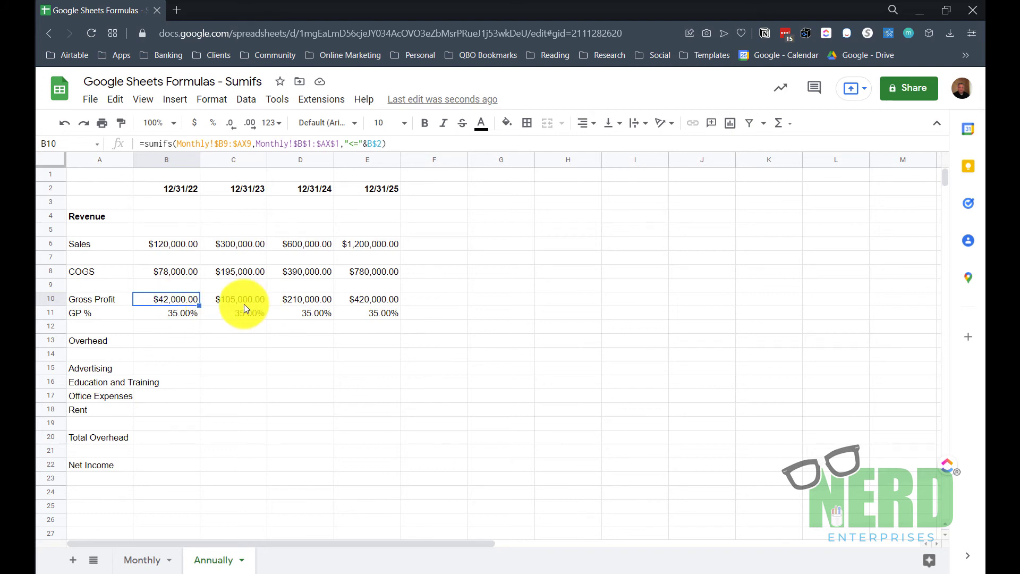
key(shift+Right)
key(shift+Right)
key(shift+Right)
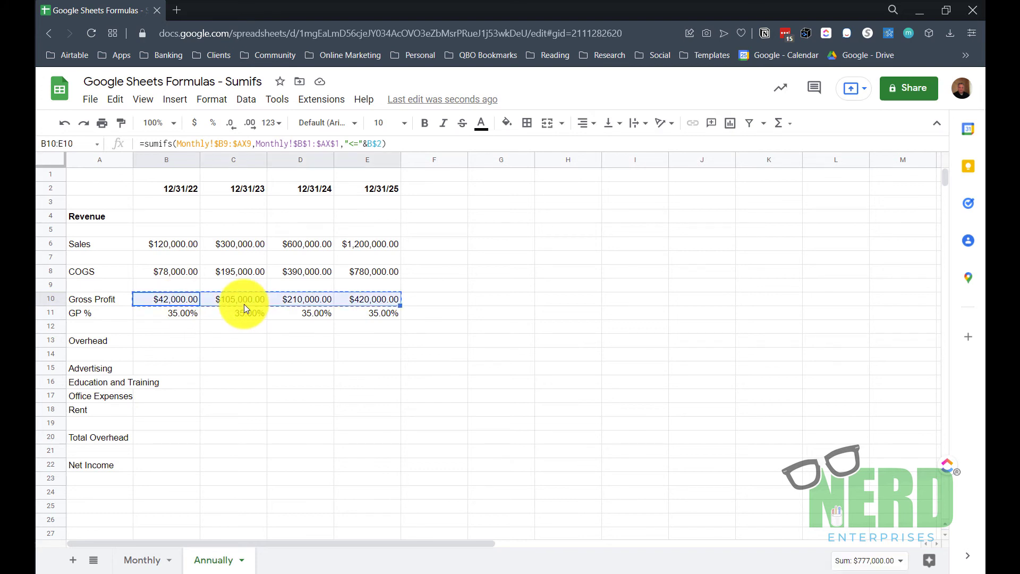
key(ctrl+c)
key(Down)
key(Down)
key(Down)
key(Down)
key(Down)
key(ctrl+v)
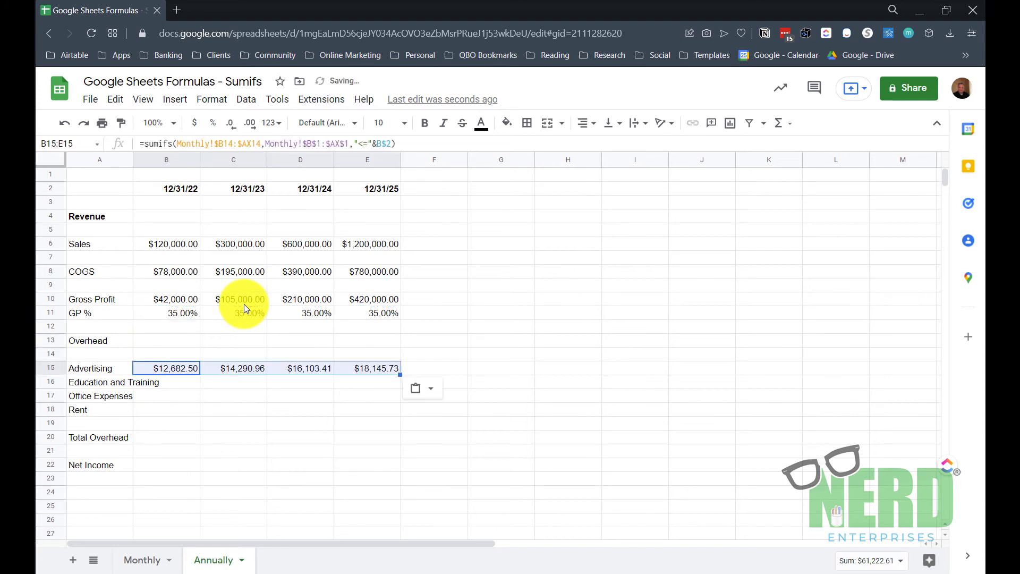
- Check the 2022 Advertising total in B15 against the sum of Jan to Dec 2022 Advertising, B14:M14, on the Monthly sheet
key(Right)
key(Left)
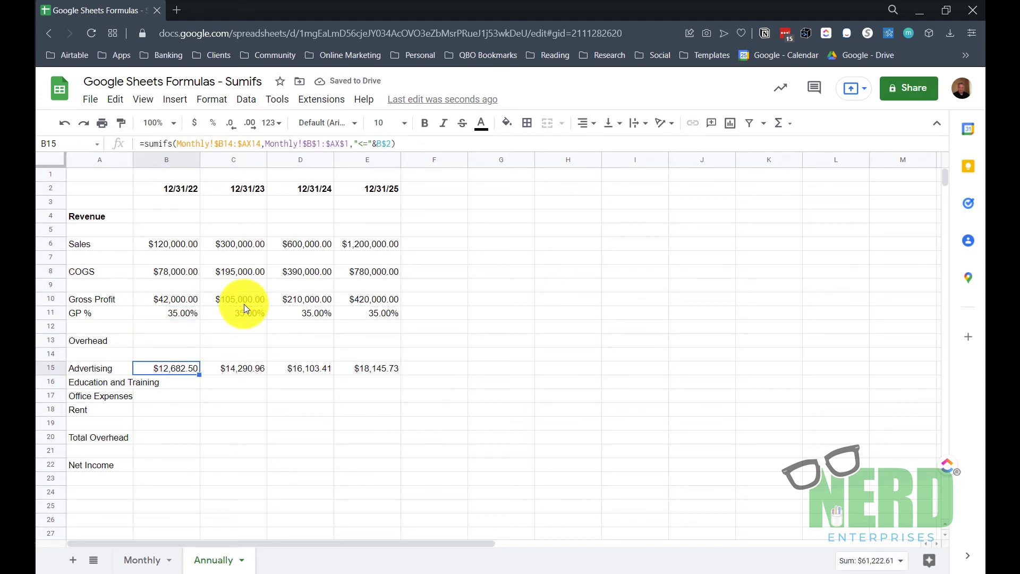
click(141, 560)
click(197, 264)
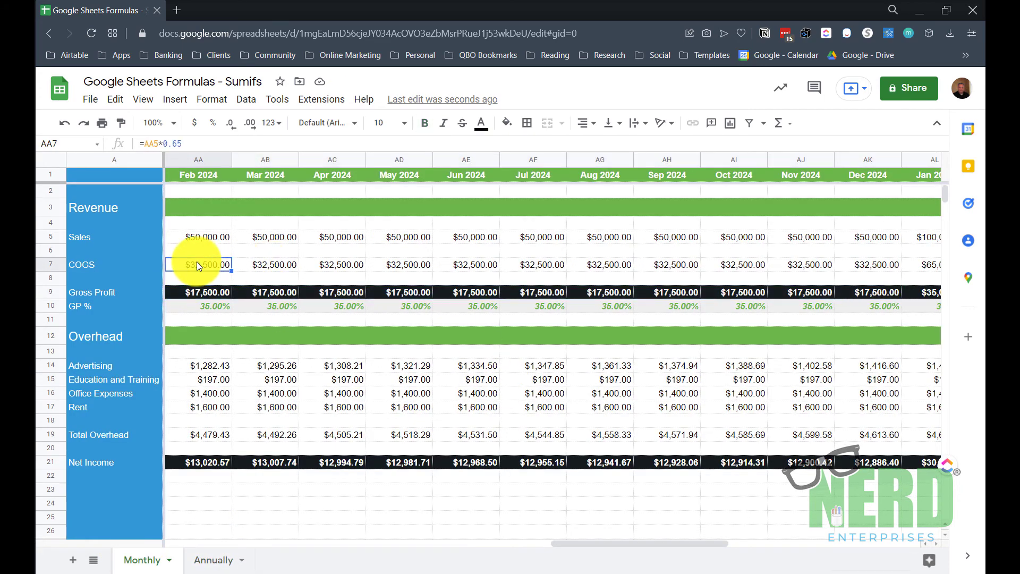
key(Left)
key(Down)
key(Down)
key(Down)
key(Down)
key(Down)
key(Down)
key(Down)
key(Right)
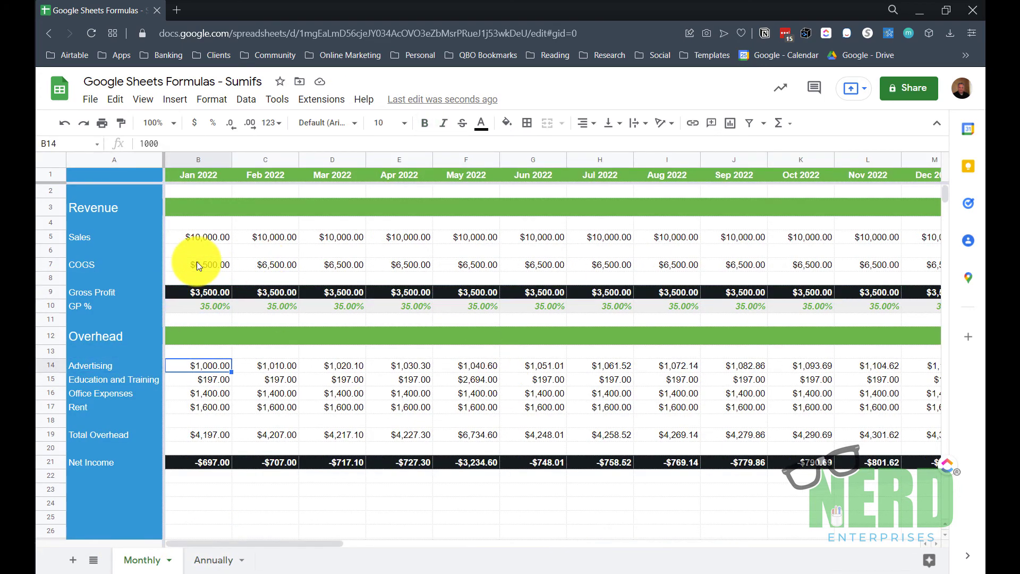
key(shift+Right)
key(shift+Right)
key(shift+Right)
key(shift+Right)
key(shift+Right)
key(shift+Right)
key(shift+Right)
key(shift+Right)
key(shift+Right)
key(shift+Right)
key(shift+Right)
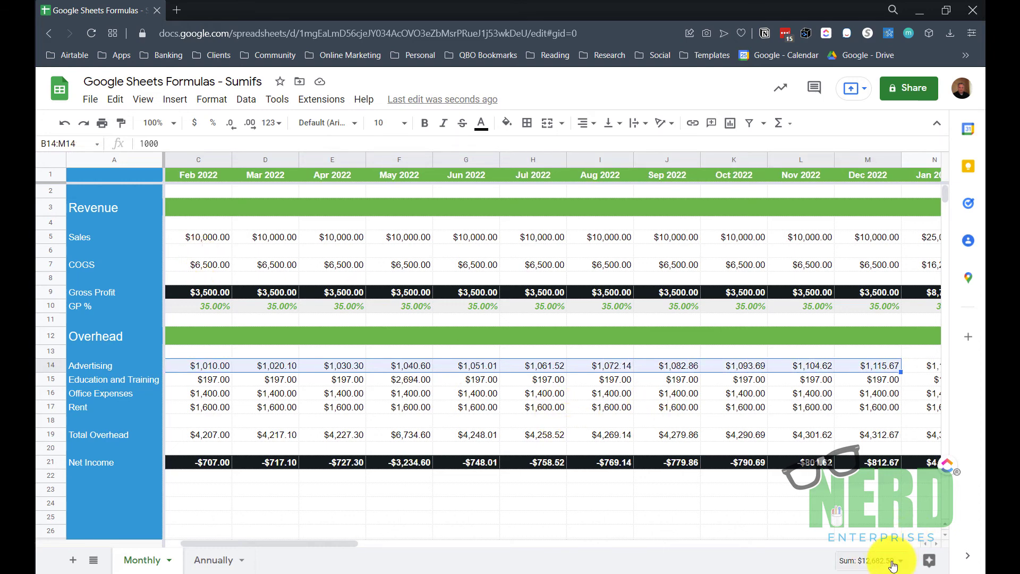
- Sum the Jan to Dec 2024 Advertising cells Z14:AK14 on the Monthly sheet and compare with D15 on the Annually sheet
scroll(778, 433, right, 6)
scroll(778, 436, right, 6)
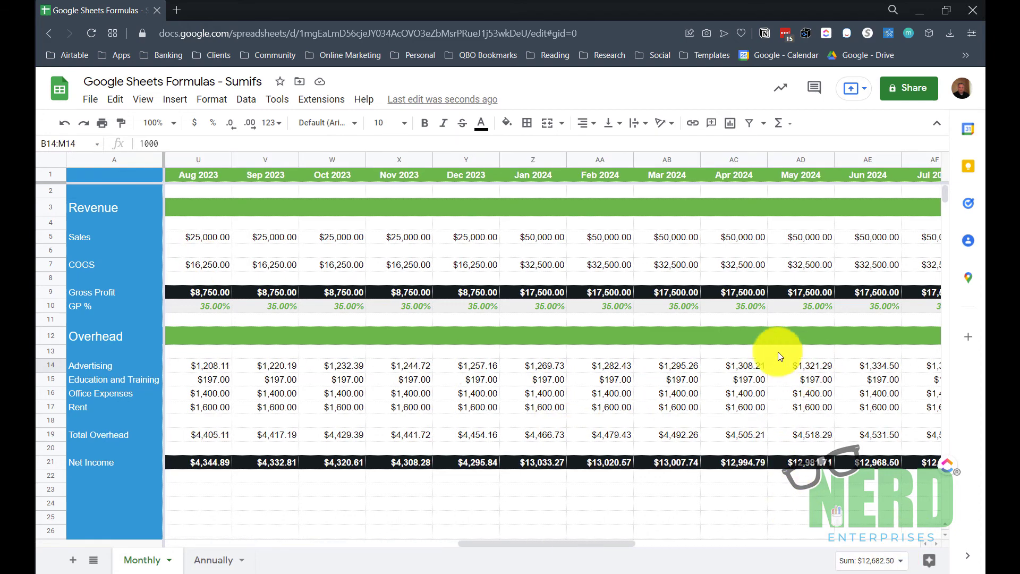
click(645, 369)
key(Left)
key(Left)
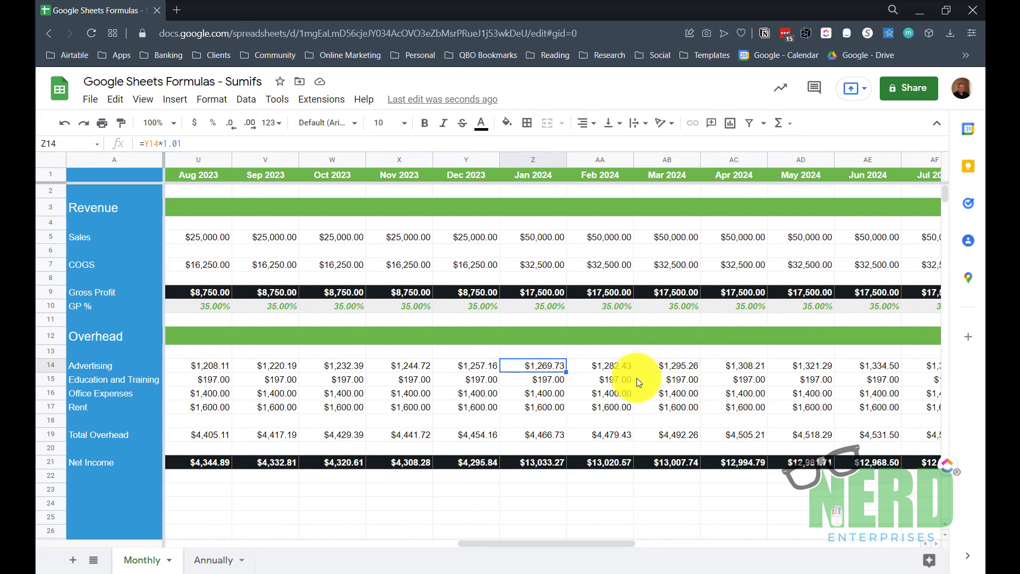
key(ctrl+shift+Right)
key(shift+Left)
key(shift+Left)
key(shift+Left)
key(shift+Left)
key(shift+Left)
key(shift+Left)
key(shift+Left)
key(shift+Left)
key(shift+Left)
key(shift+Left)
key(shift+Left)
key(shift+Left)
key(shift+Left)
key(shift+Left)
key(shift+Left)
key(shift+Left)
key(shift+Left)
key(shift+Left)
key(shift+Left)
key(shift+Left)
key(shift+Right)
key(shift+Right)
key(shift+Right)
key(shift+Right)
key(shift+Right)
key(shift+Right)
key(shift+Right)
key(shift+Right)
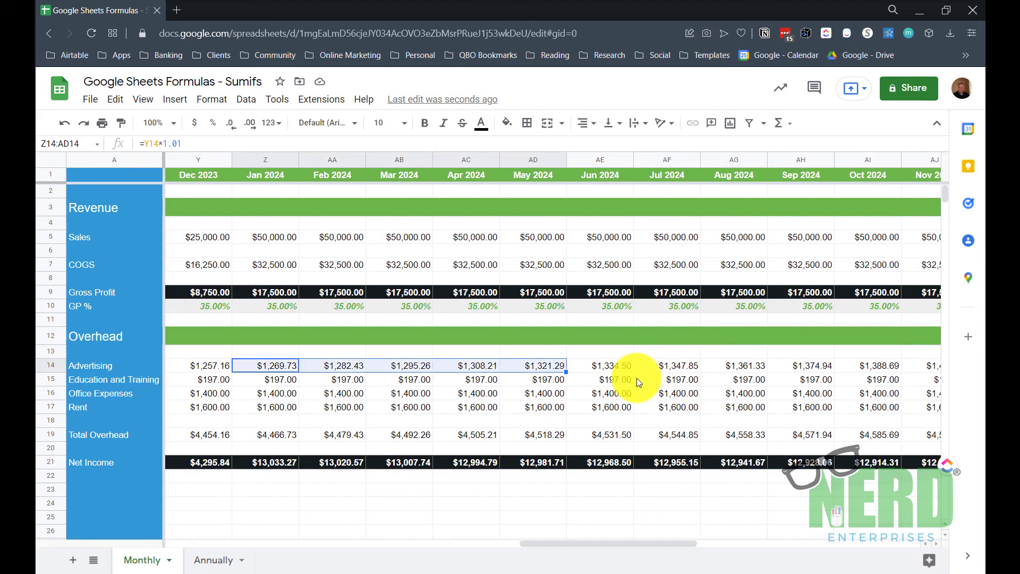
key(shift+Right)
key(shift+Right)
key(shift+Right)
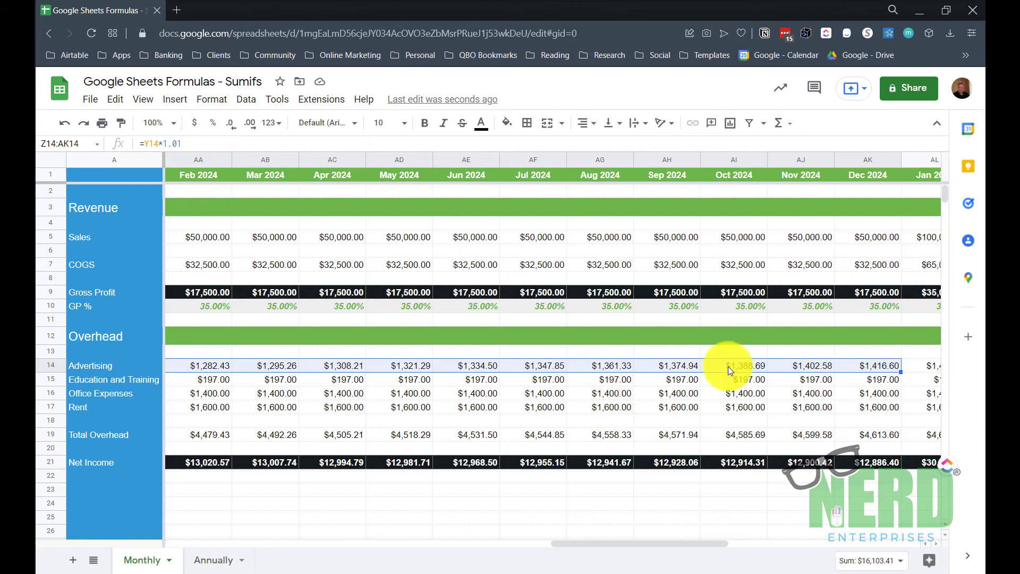
click(225, 563)
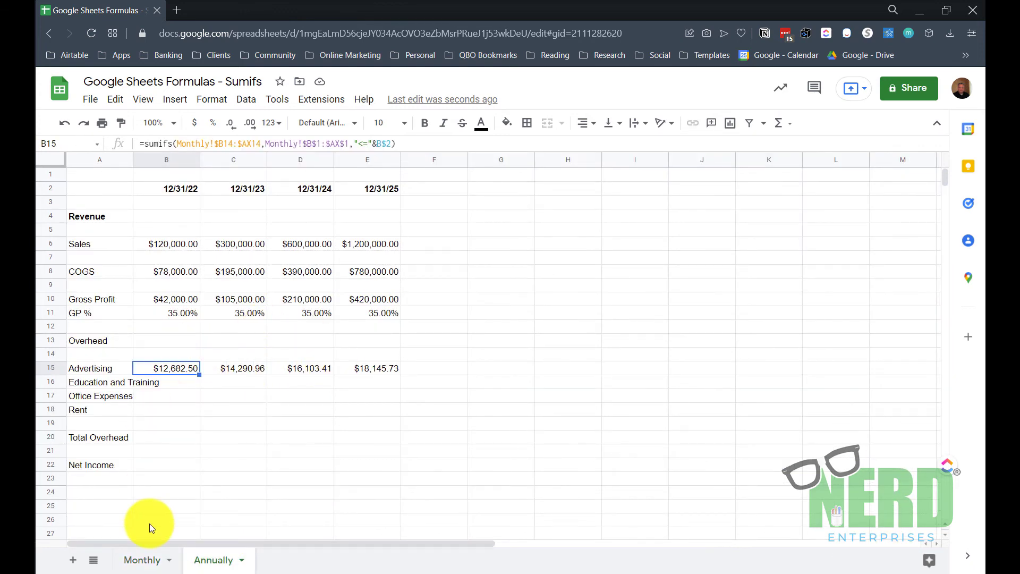
click(306, 367)
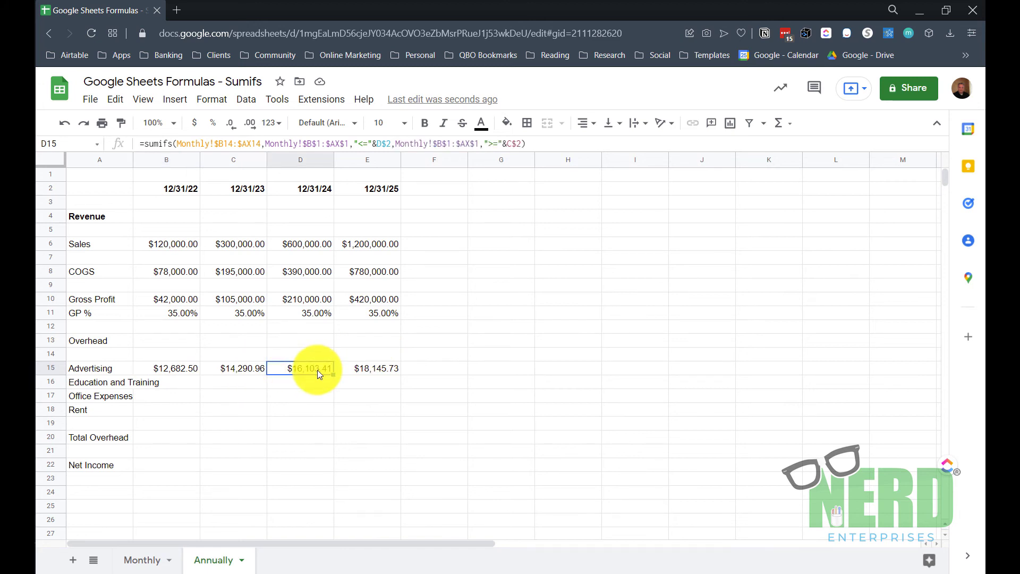
- Copy the Advertising formulas in B15:E15 into the Education and Training, Office Expenses and Rent rows, 16 to 18
drag(177, 366, 384, 377)
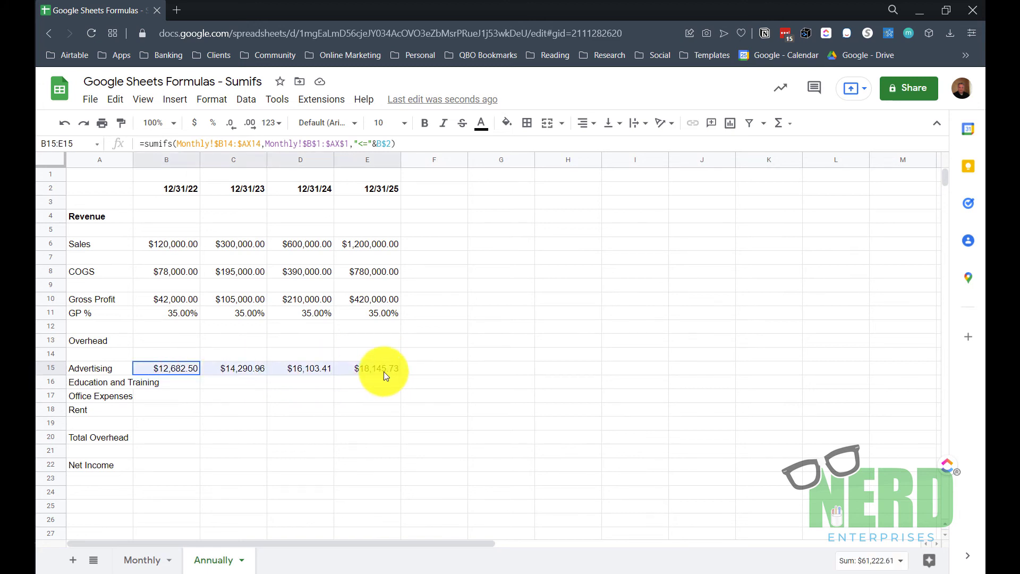
key(ctrl+c)
key(Down)
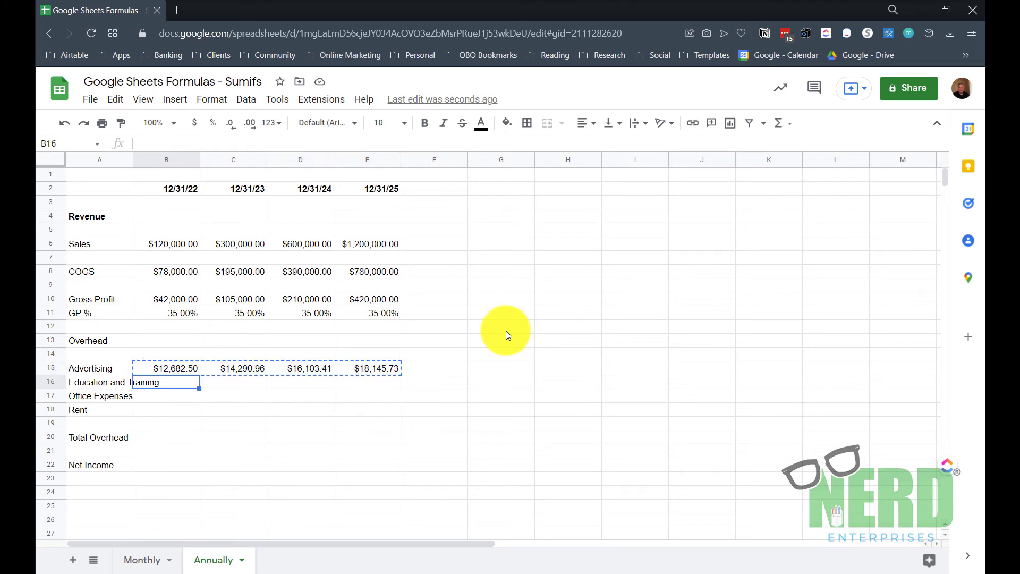
key(shift+Down)
key(shift+Down)
key(ctrl+v)
key(ctrl+Down)
key(Down)
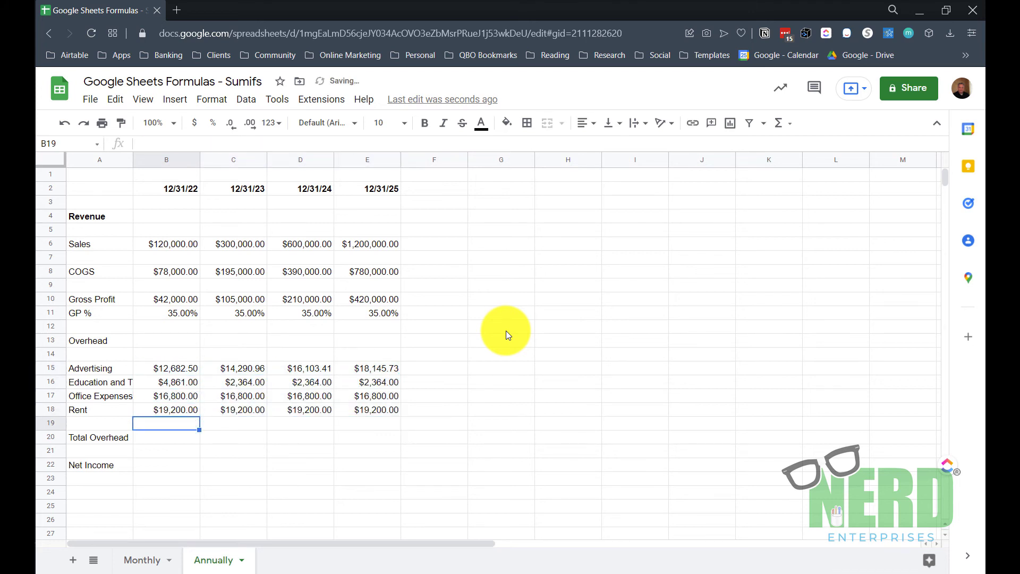
- Copy the Rent formulas in B18:E18 into the Total Overhead row, starting at B20
key(Down)
key(Up)
key(Up)
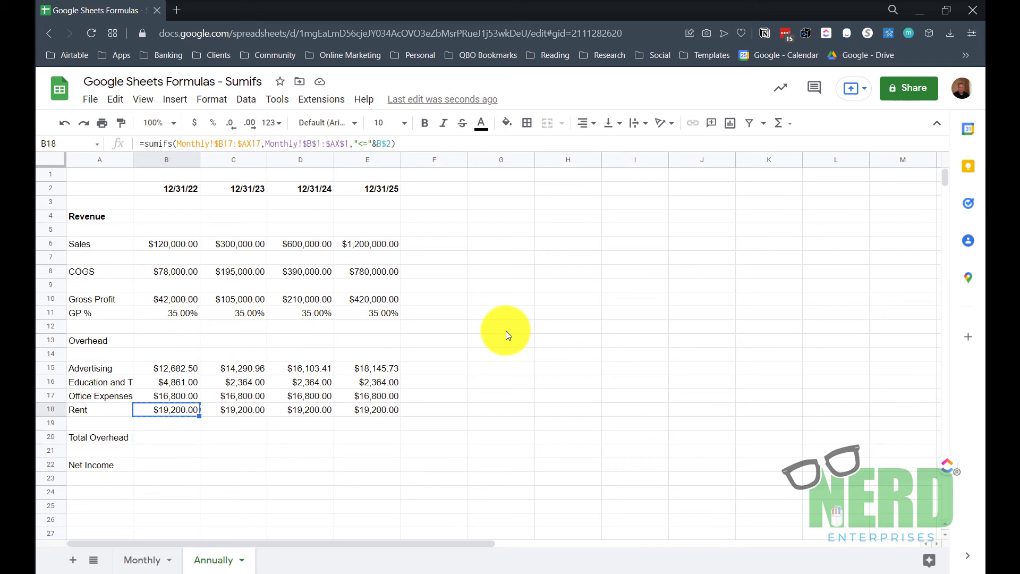
key(ctrl+shift+Right)
key(ctrl+c)
key(Down)
key(Down)
key(ctrl+v)
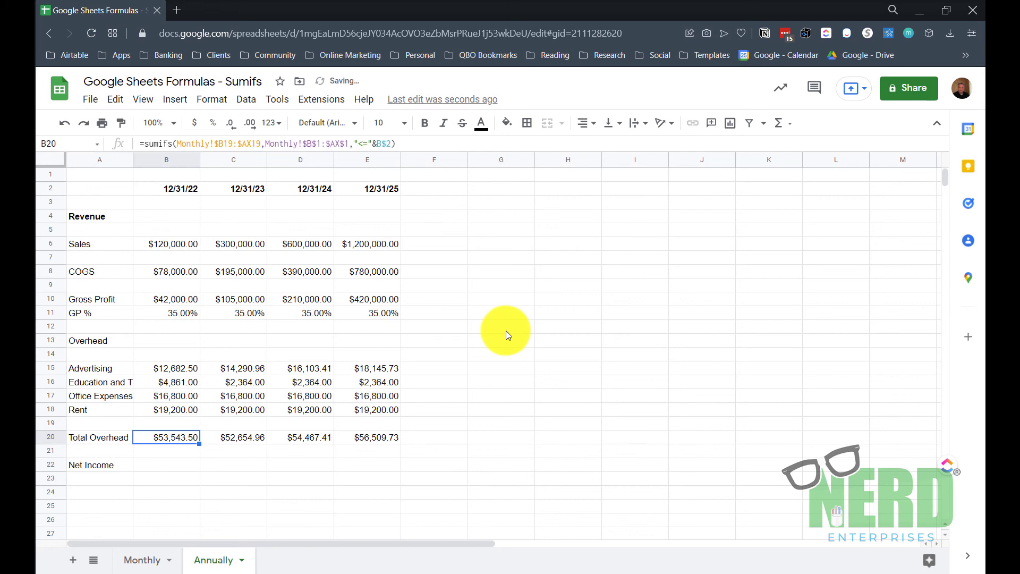
- Freeze the first two rows and the first column of the Annually sheet
scroll(247, 384, down, 3)
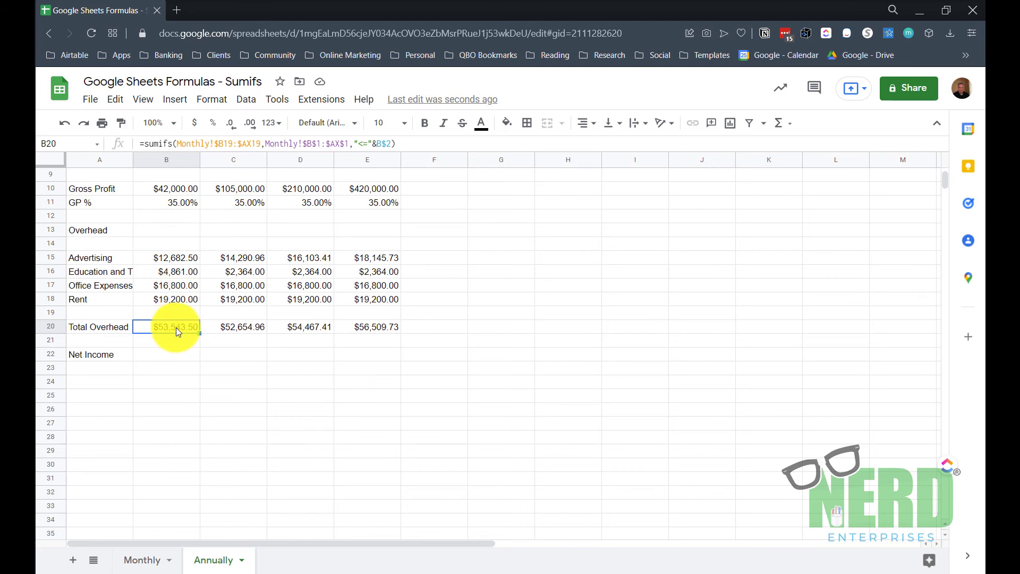
click(241, 327)
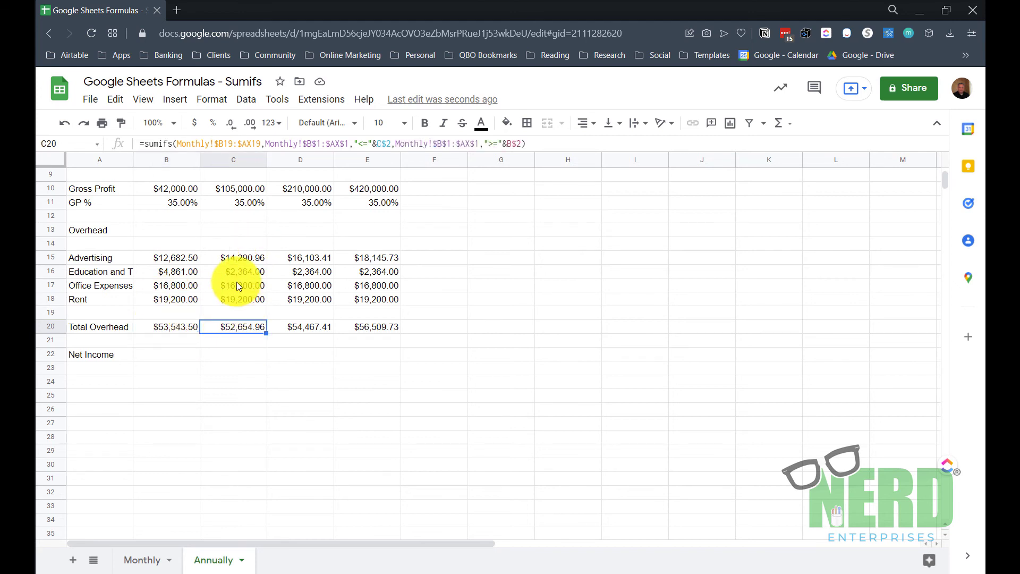
scroll(240, 287, up, 3)
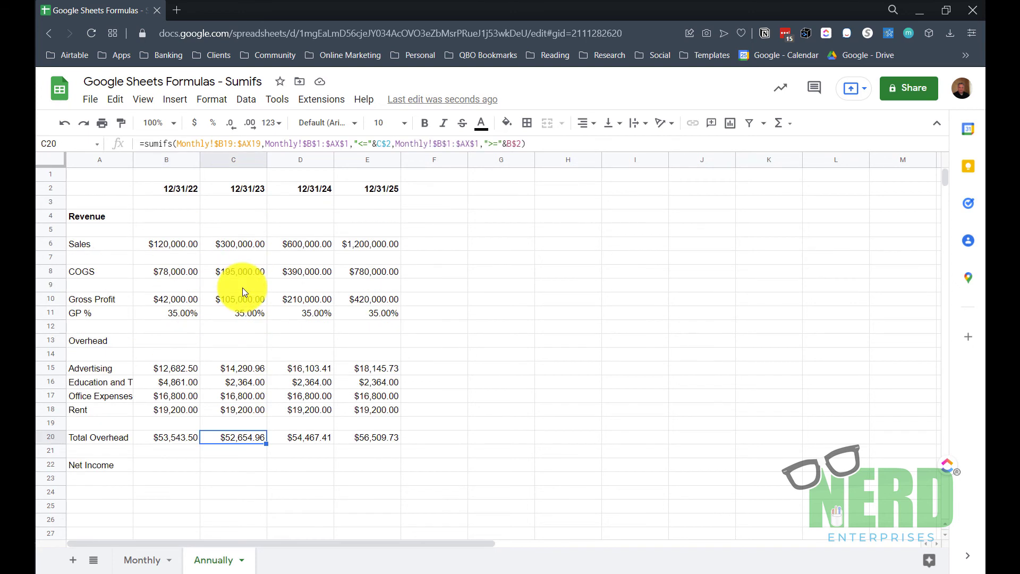
click(82, 176)
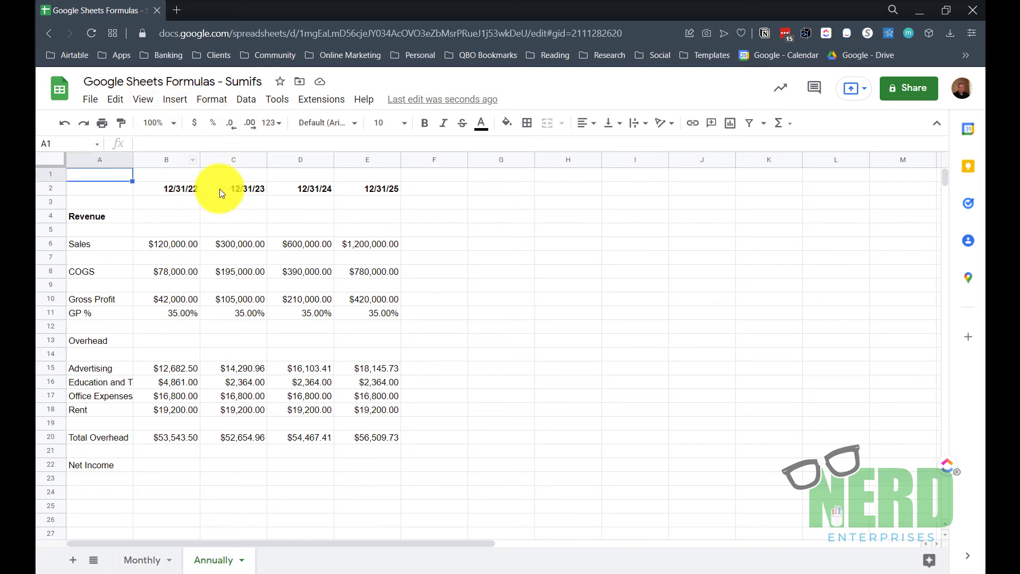
click(175, 189)
click(143, 99)
mouse_move(189, 135)
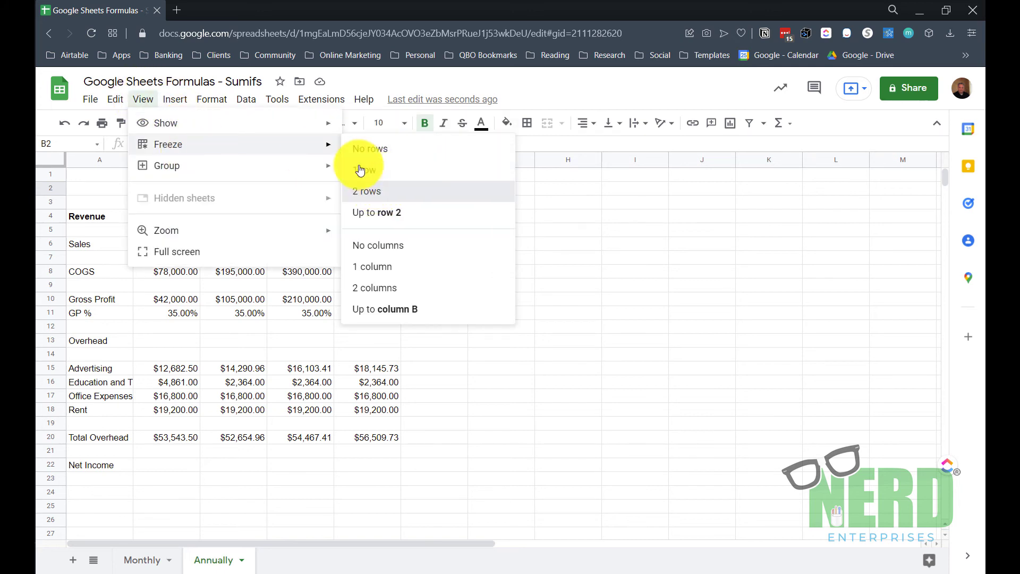
click(367, 191)
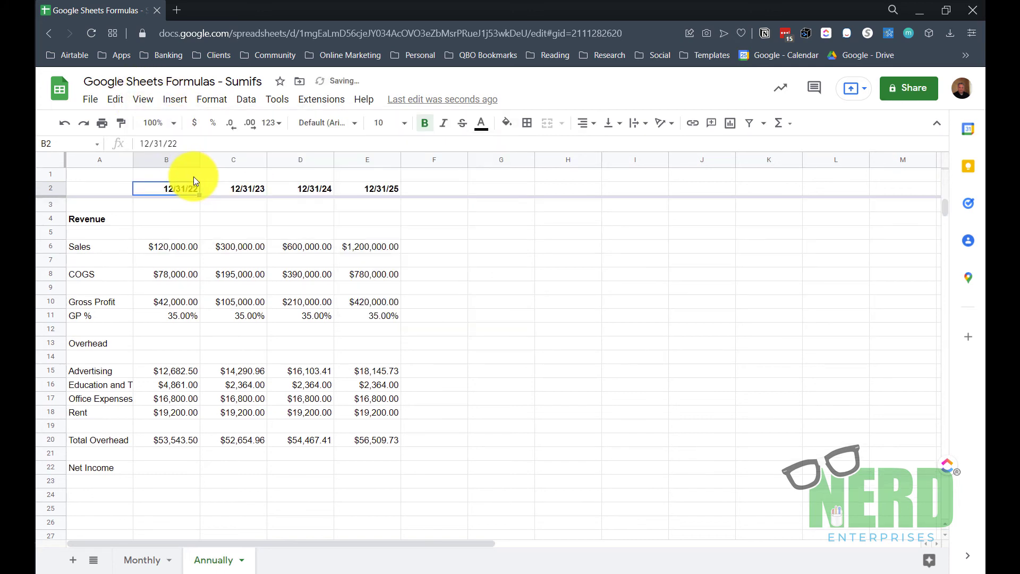
click(144, 100)
mouse_move(170, 143)
click(400, 262)
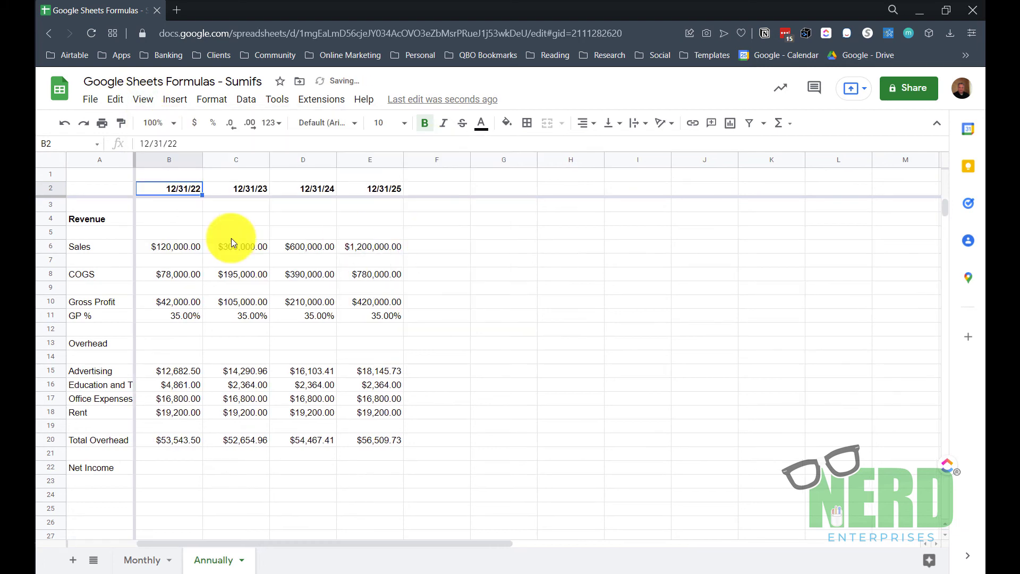
- Check the 2023 Total Overhead in C20 against the sum of Jan to Dec 2023, N19:Y19, on the Monthly sheet
click(167, 470)
click(181, 440)
click(240, 444)
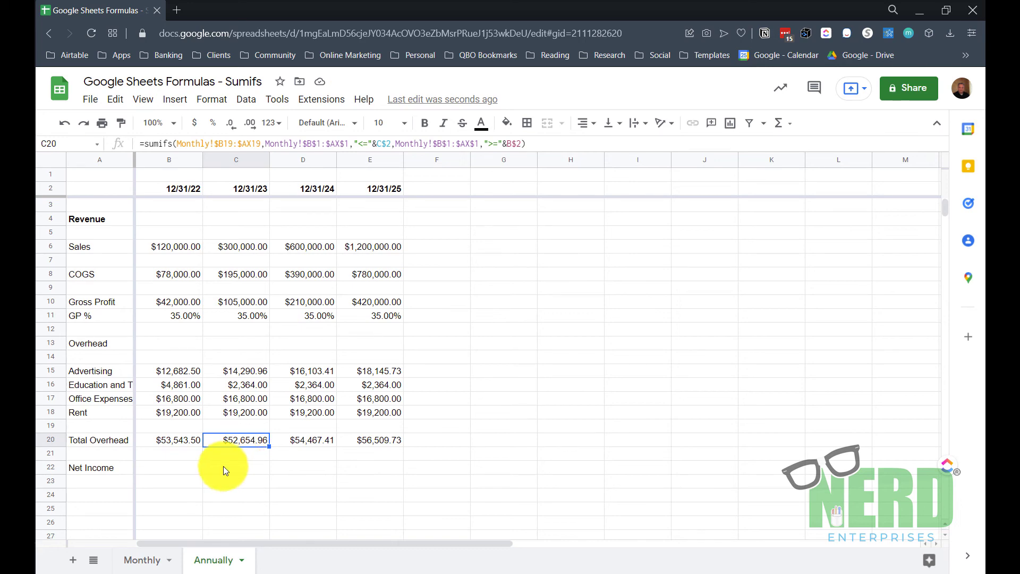
click(141, 560)
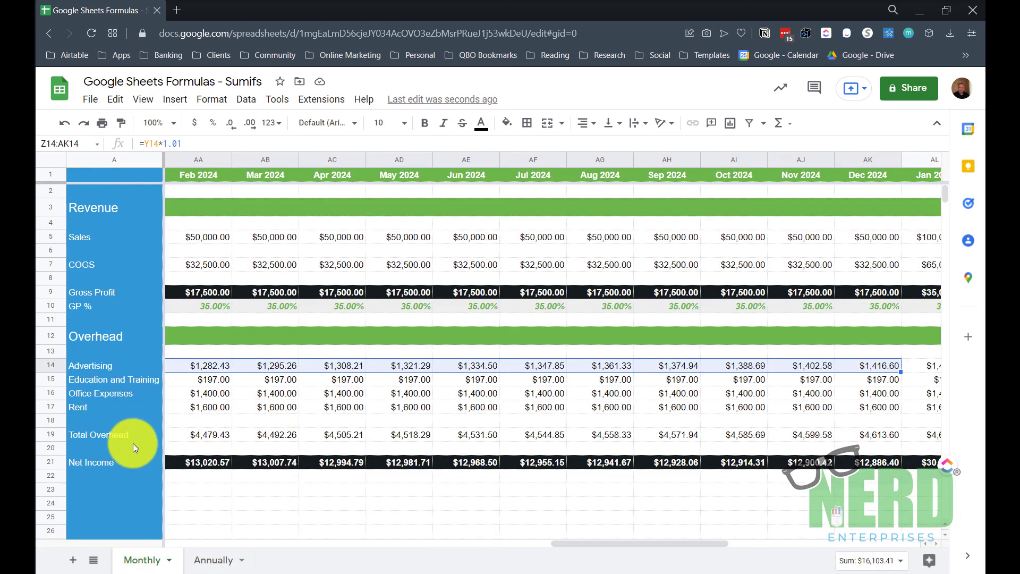
click(230, 437)
key(Home)
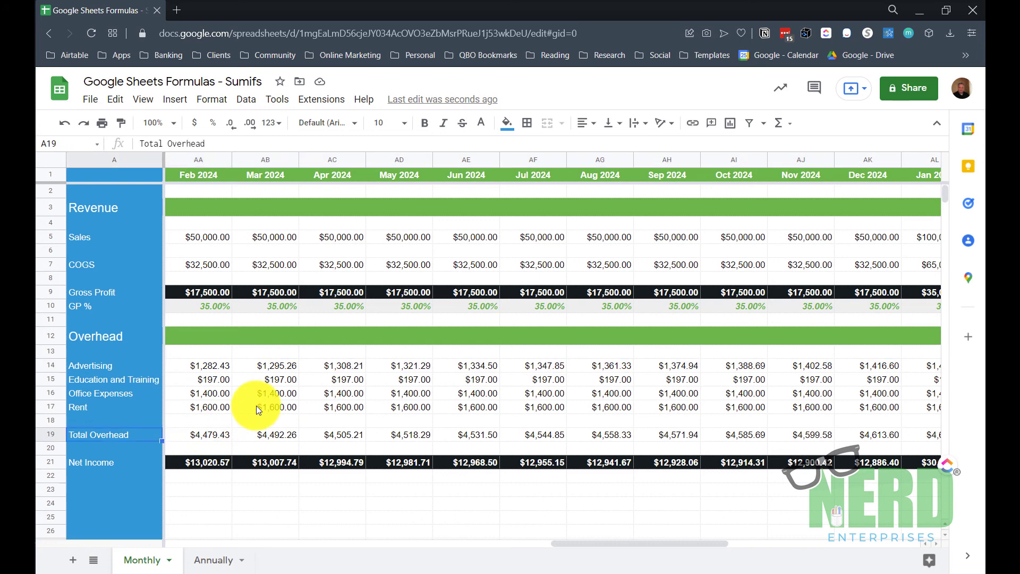
key(Right)
key(Right)
key(Right)
key(Right)
key(Right)
key(Right)
key(Right)
key(Right)
key(Right)
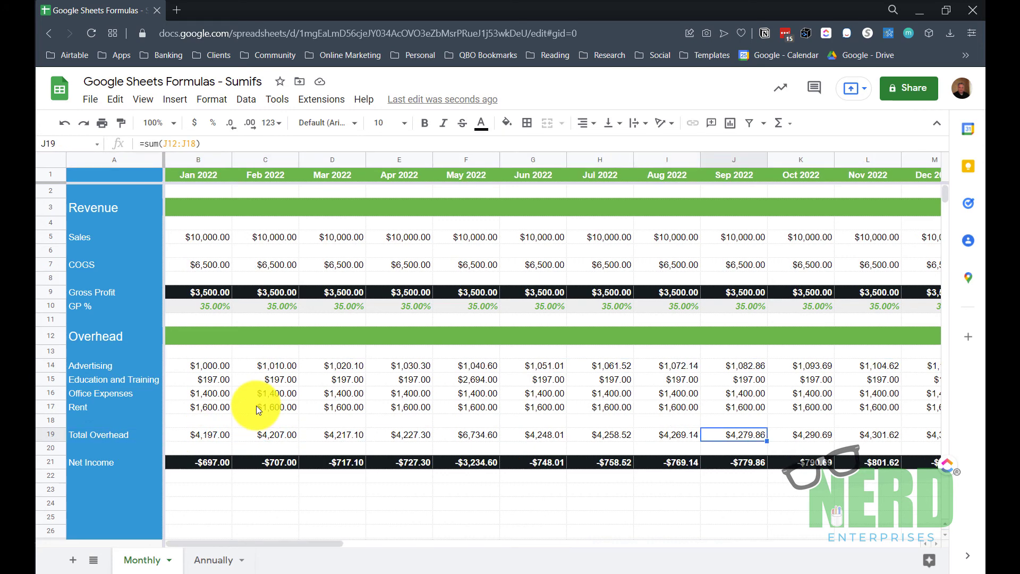
key(Right)
key(Right)
key(Right)
key(Right)
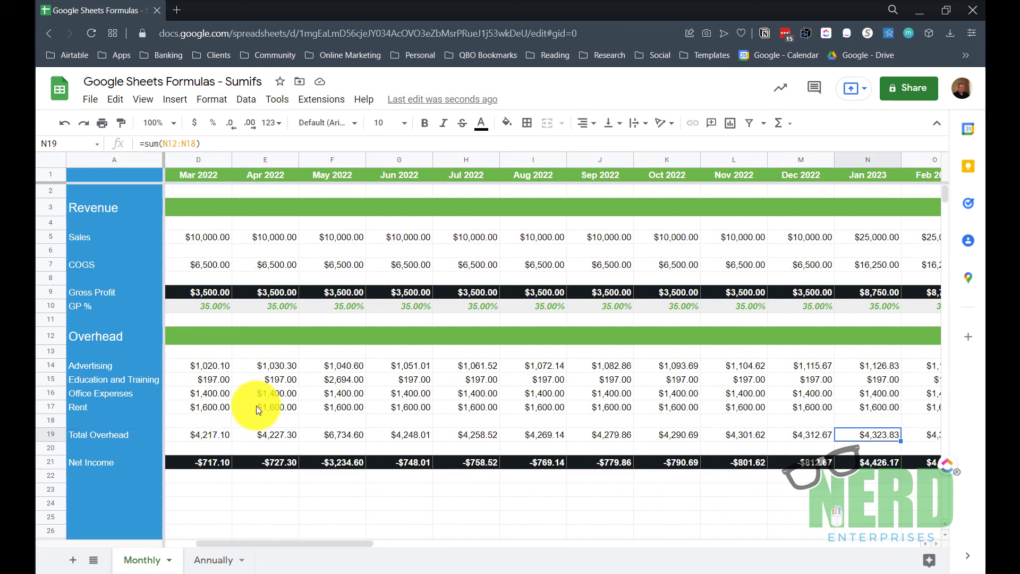
key(shift+Right)
key(shift+Right)
key(shift+Right)
key(shift+Right)
key(shift+Right)
key(shift+Right)
key(shift+Right)
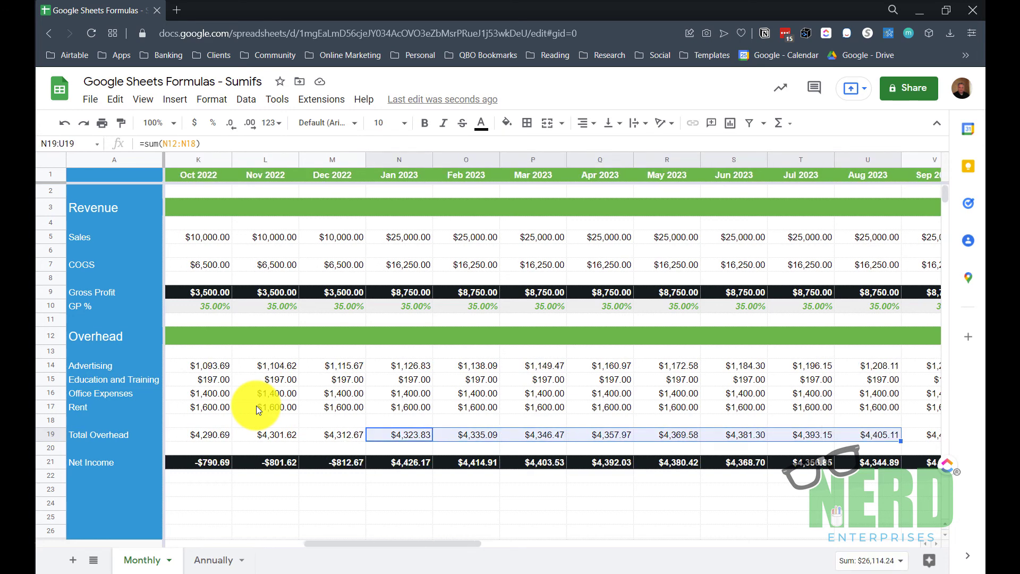
key(shift+Right)
key(shift+Right)
key(shift+Right)
key(shift+Right)
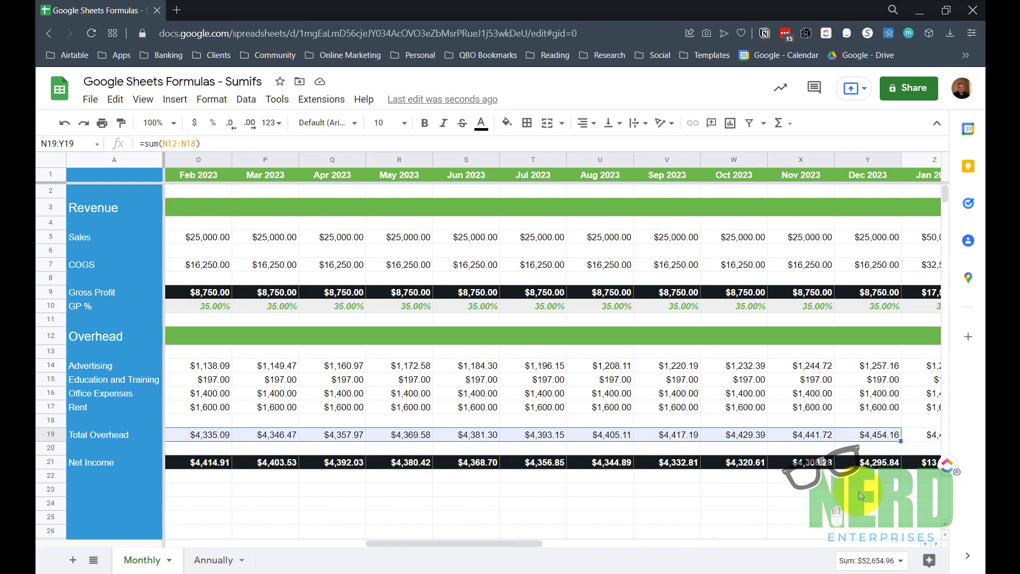
- Copy the Total Overhead formulas in B20:E20 of the Annually sheet into the Net Income row, starting at B22
click(205, 569)
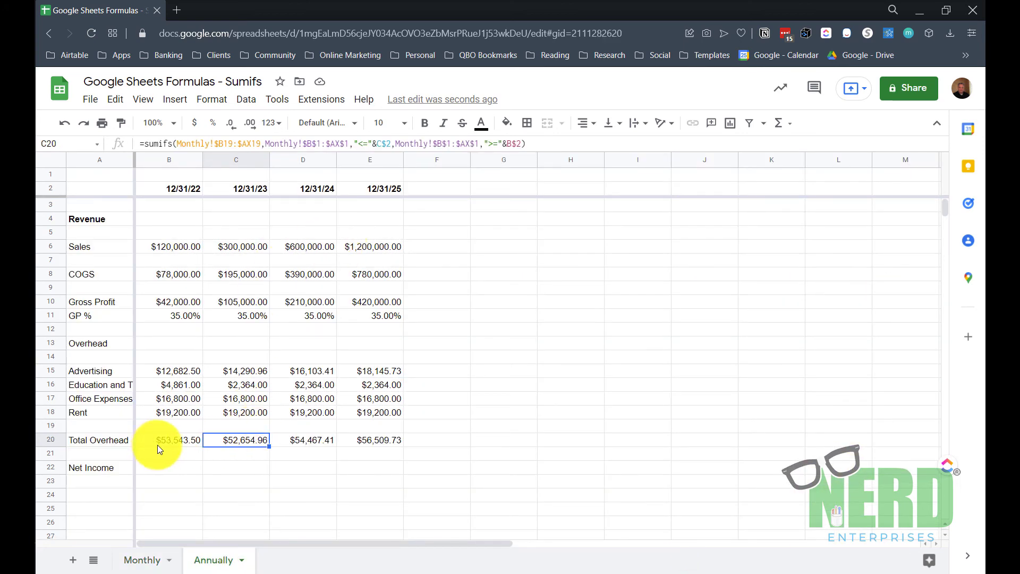
drag(157, 445, 384, 445)
key(ctrl+c)
click(169, 469)
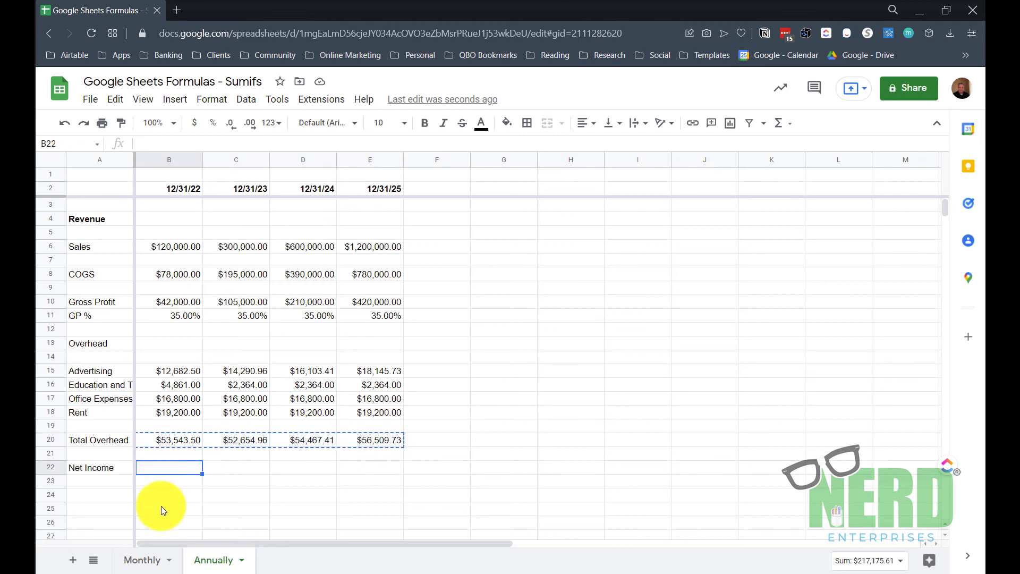
key(ctrl+v)
scroll(181, 478, down, 1)
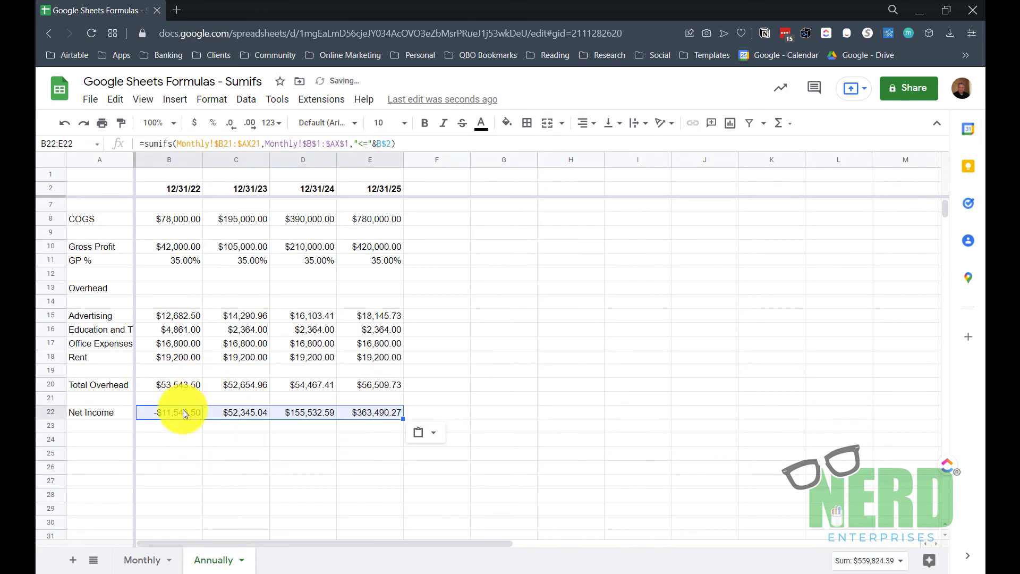
- Check the 2022 Net Income in B22 of the Annually sheet against the sum of Jan to Dec 2022, B21:M21, on the Monthly sheet
click(147, 559)
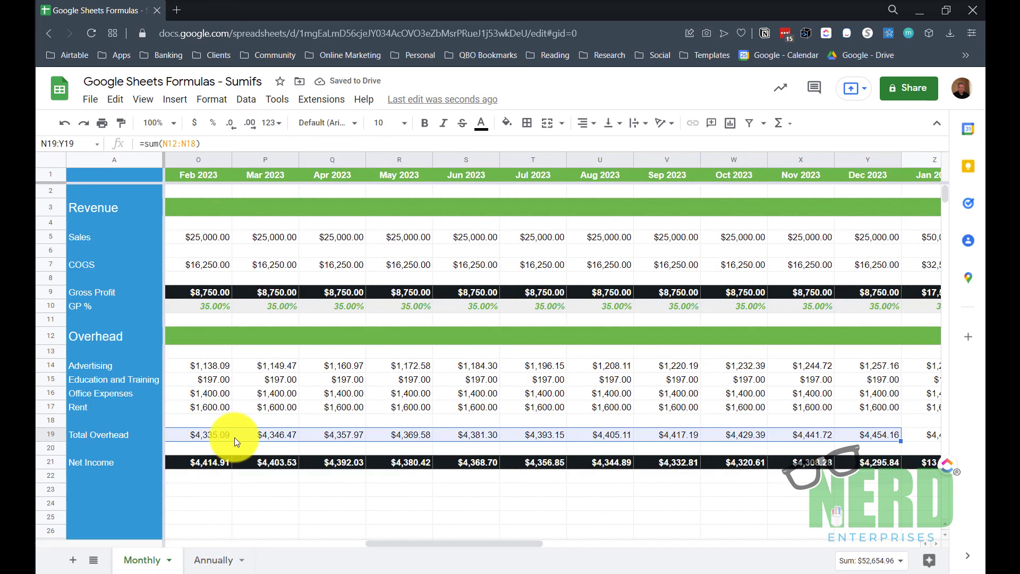
key(Home)
key(Right)
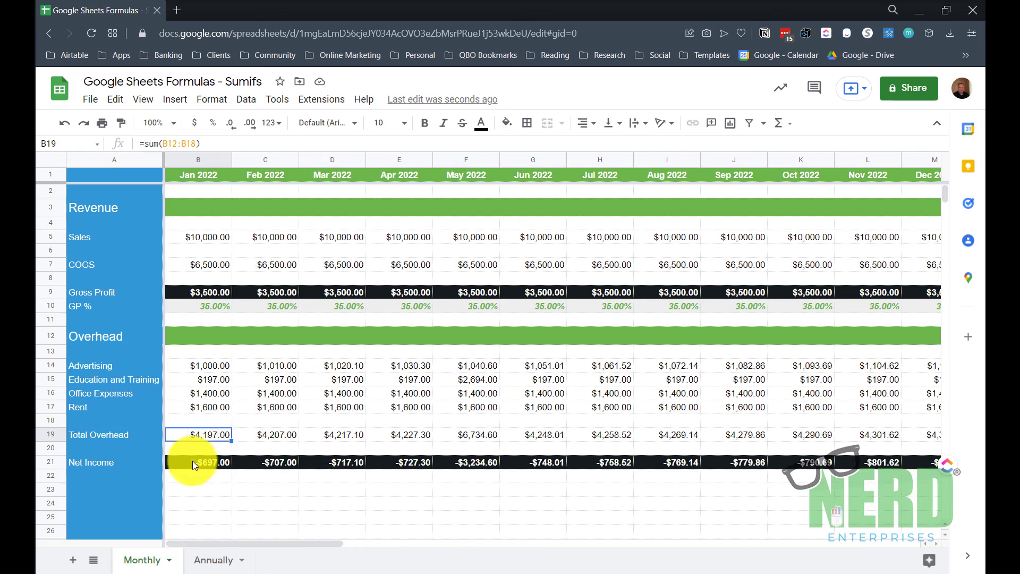
click(198, 560)
click(141, 560)
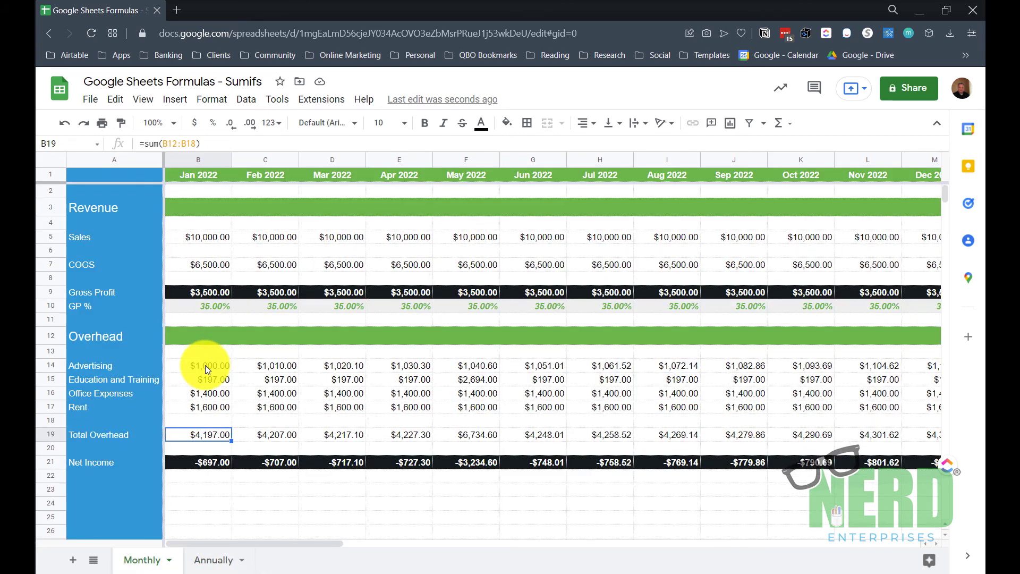
key(Left)
key(Right)
key(Right)
key(Left)
key(Down)
key(Down)
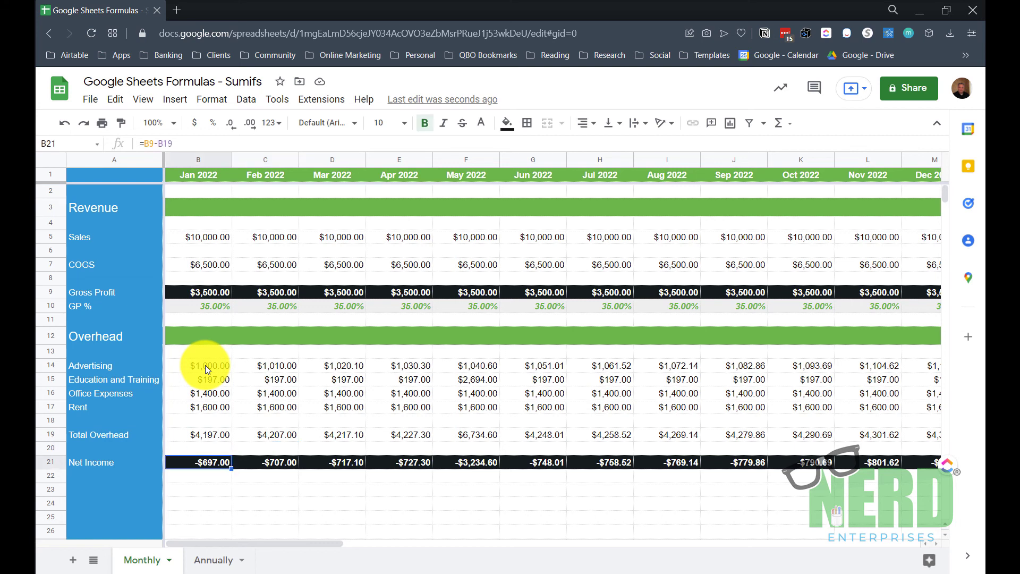
key(shift+Right)
key(shift+Right)
key(shift+Right)
key(shift+Right)
key(shift+Right)
key(shift+Right)
key(shift+Right)
key(shift+Right)
key(shift+Right)
key(shift+Right)
key(shift+Right)
key(shift+Right)
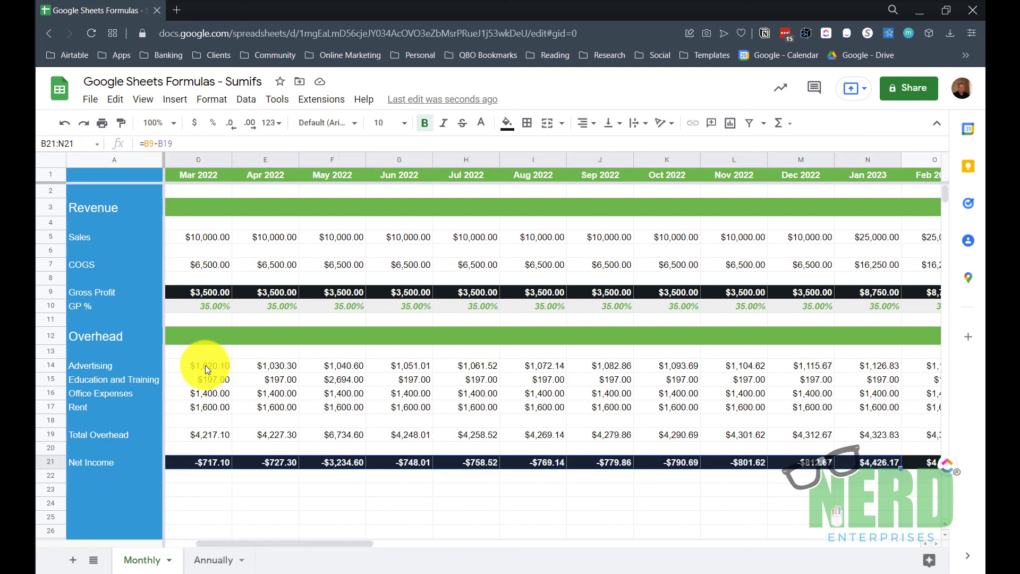
key(shift+Left)
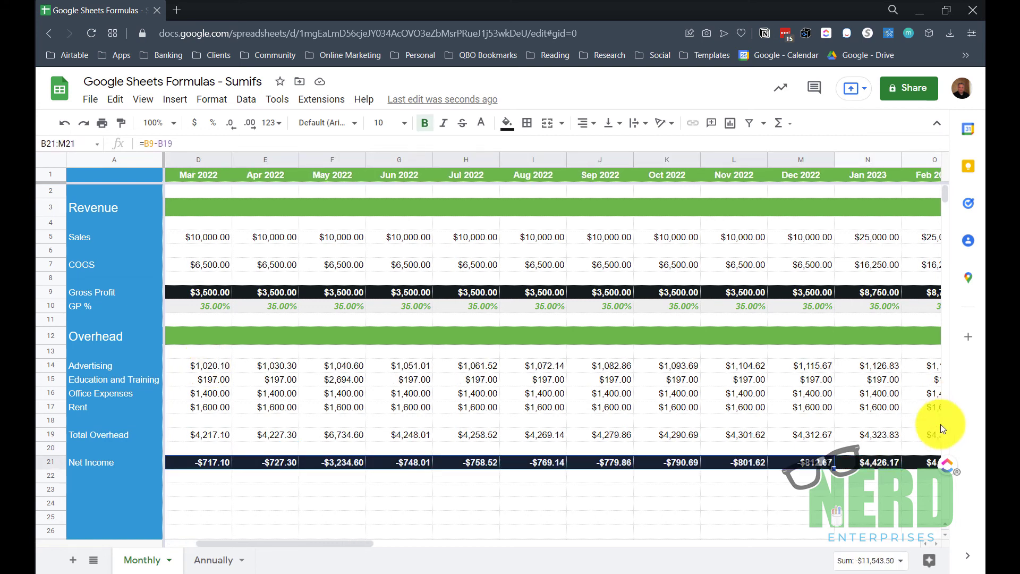
click(203, 559)
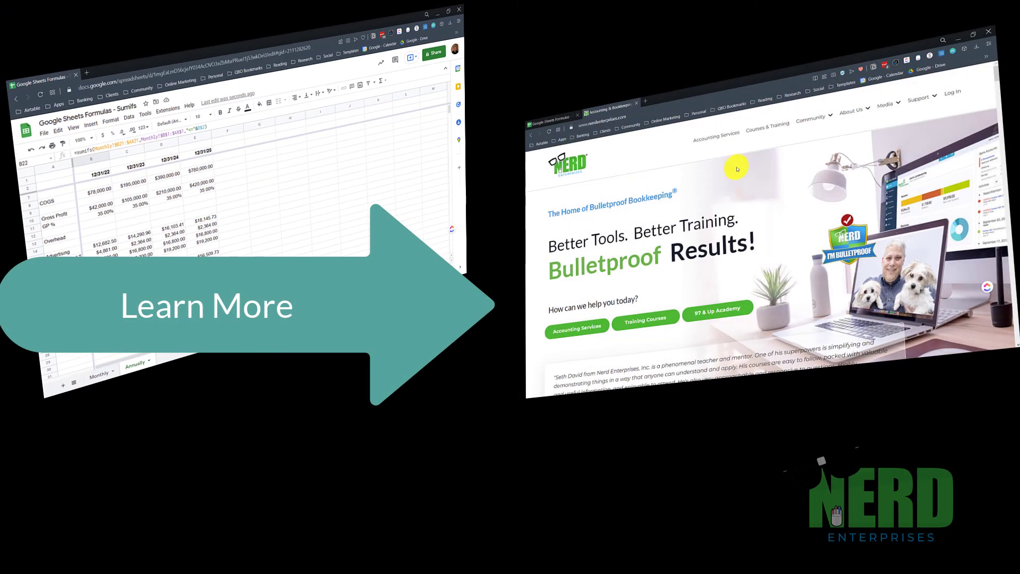
- On the Nerd Enterprises website, open the Courses & Training catalog and go to its Process & Workflow Design category
click(767, 128)
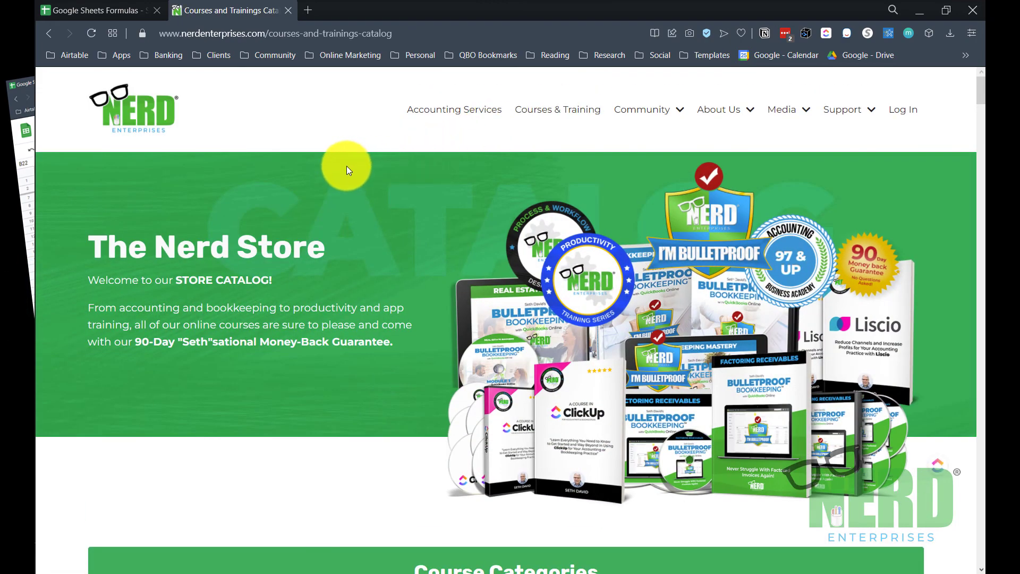
scroll(346, 165, down, 7)
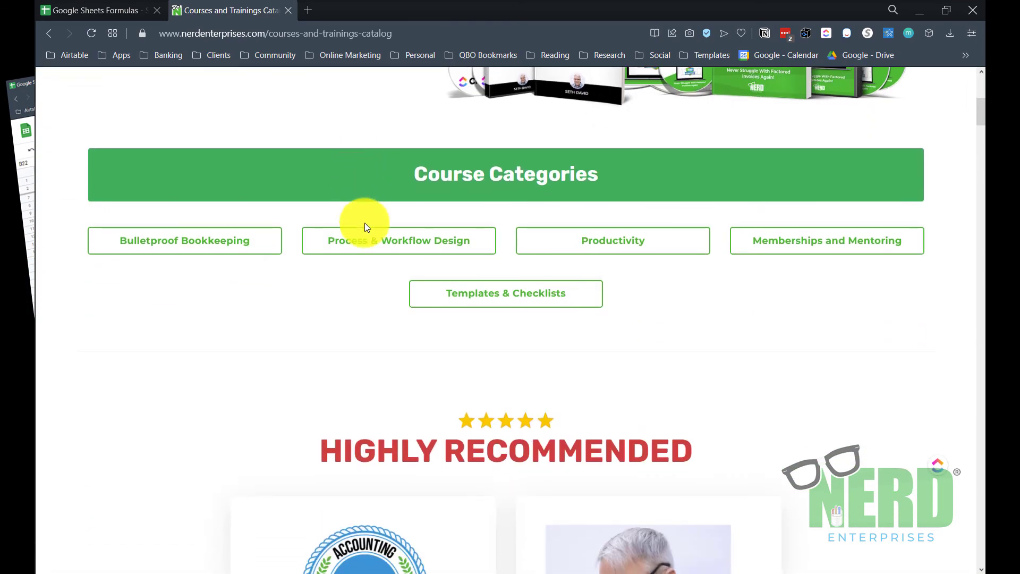
click(429, 244)
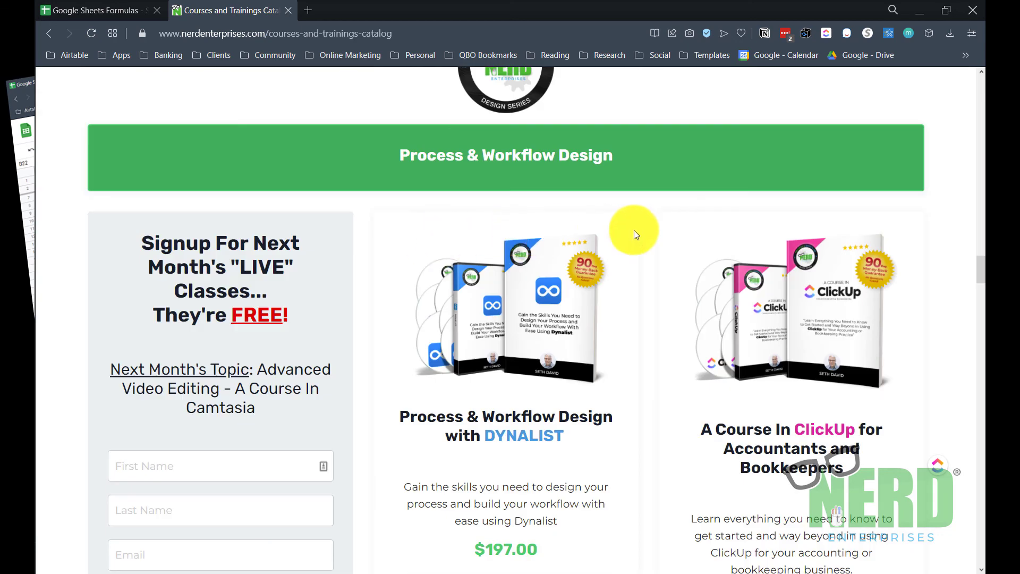
- Find the "A Google Sheets Deep Dive" course in the catalog and open its details page
scroll(645, 231, down, 5)
scroll(645, 230, down, 12)
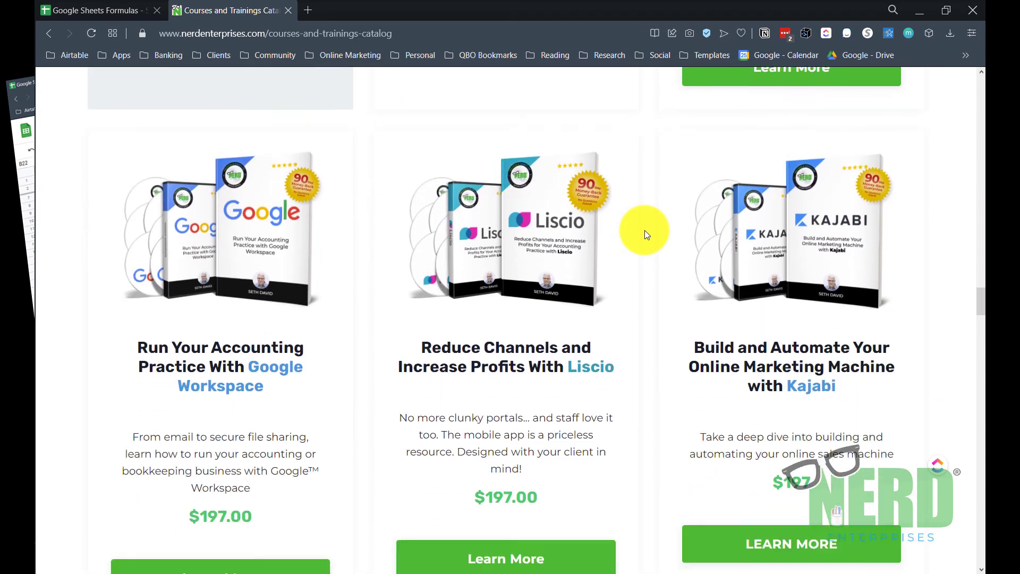
scroll(636, 228, down, 3)
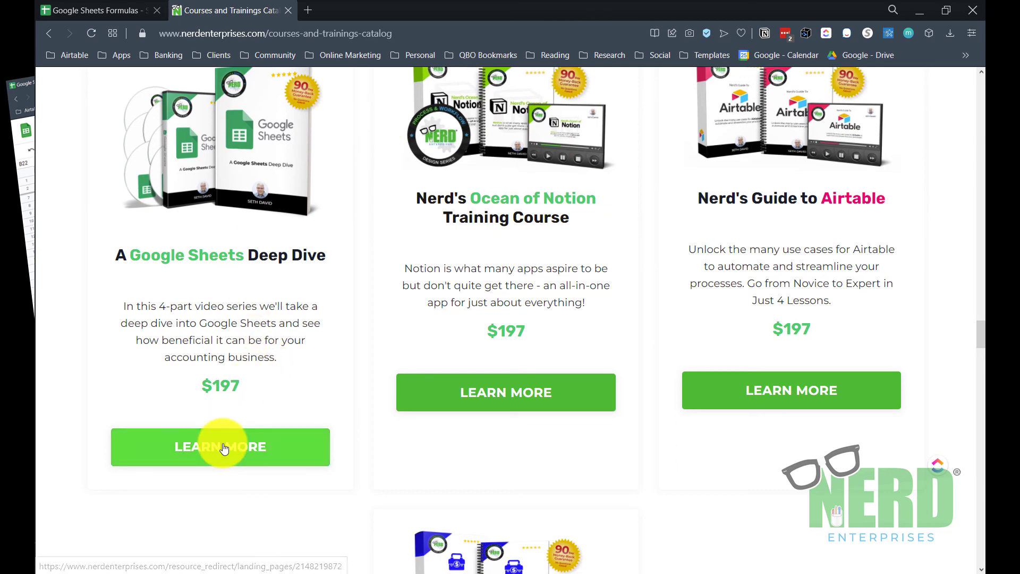
click(223, 448)
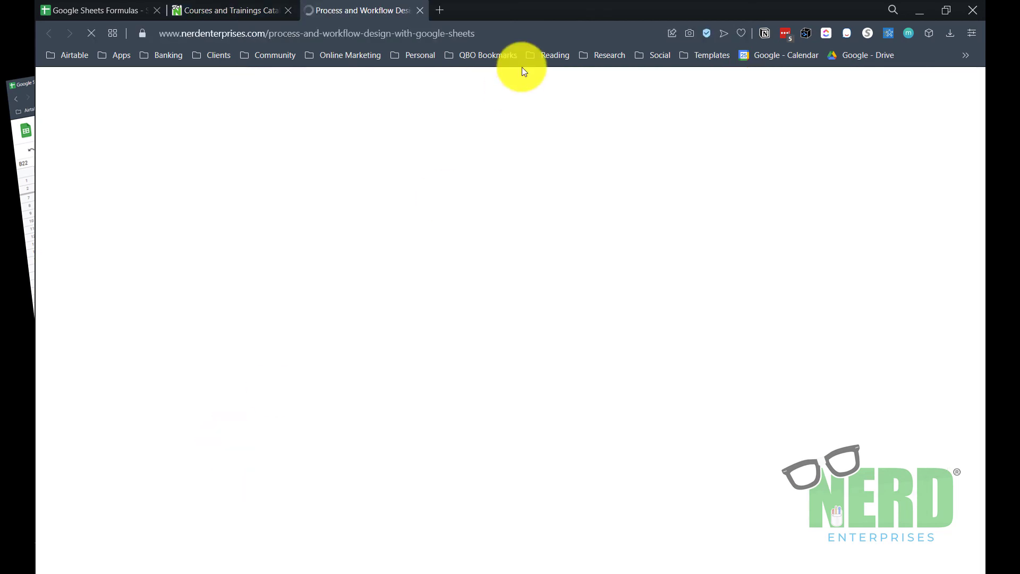